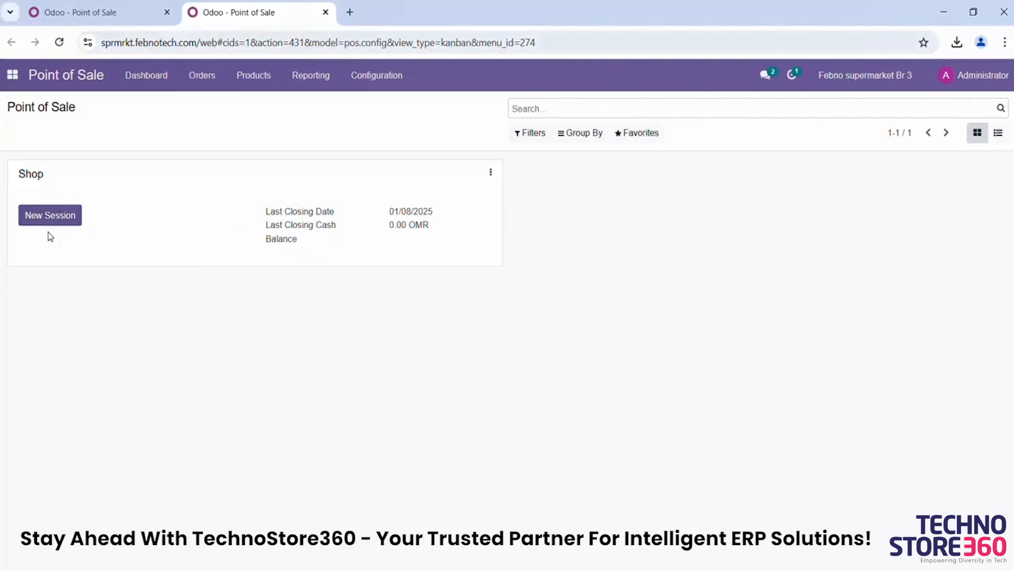
Start a new session for the Shop point of sale with an opening cash of 100 OMR
click(50, 217)
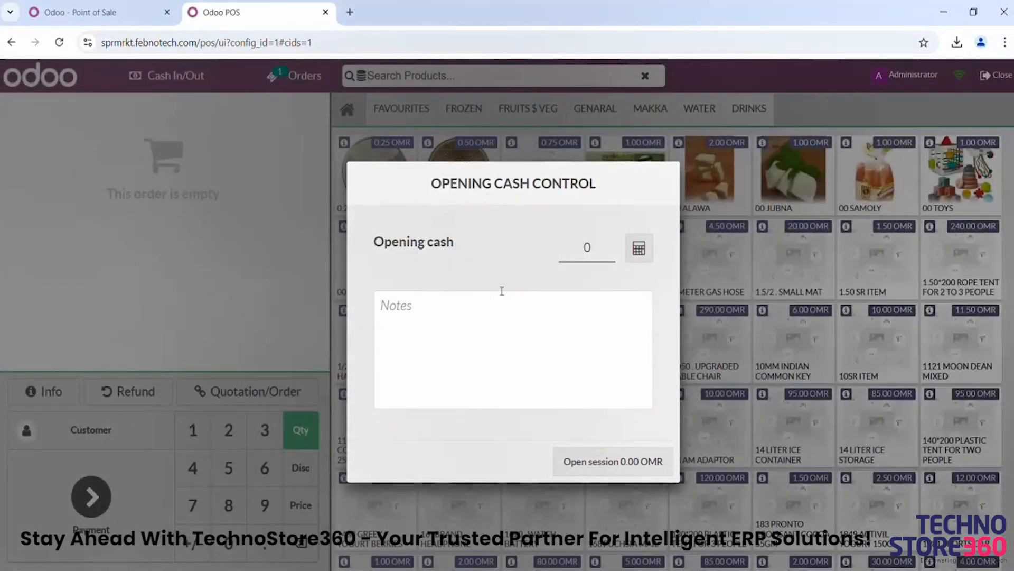
click(588, 262)
text(100)
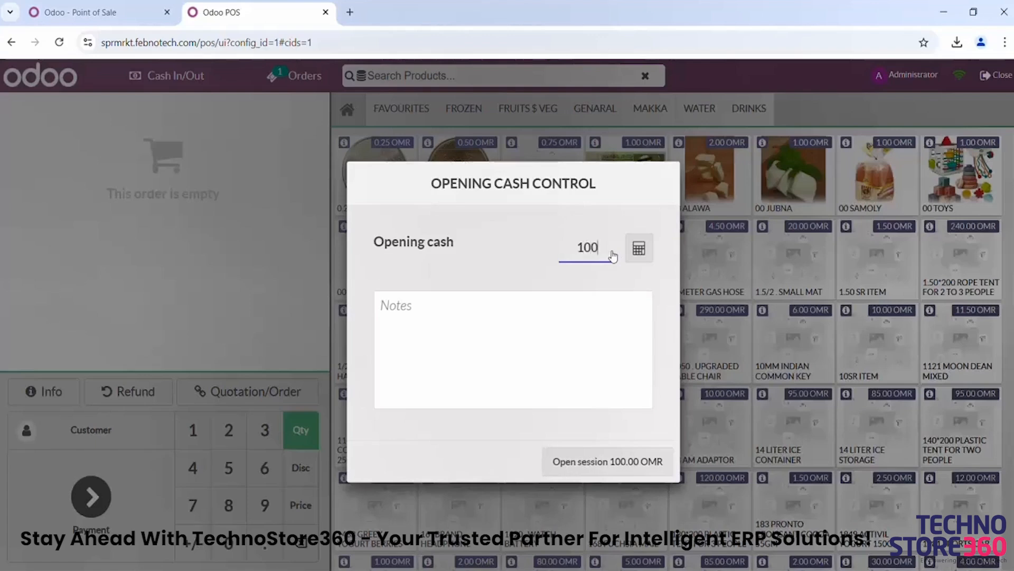
click(582, 474)
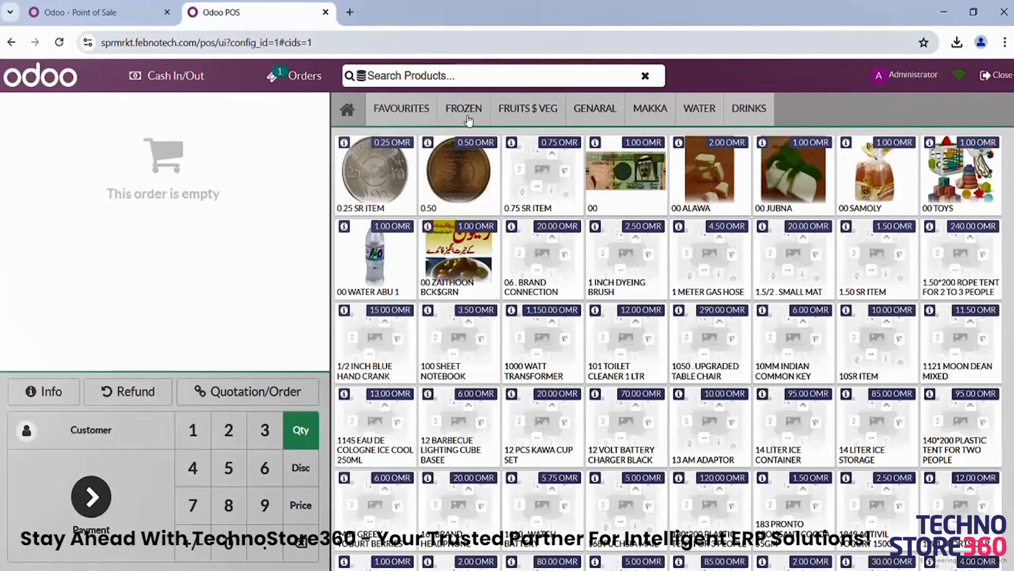
Browse the FAVOURITES, FROZEN and WATER product categories, returning to the full product list after each
click(406, 112)
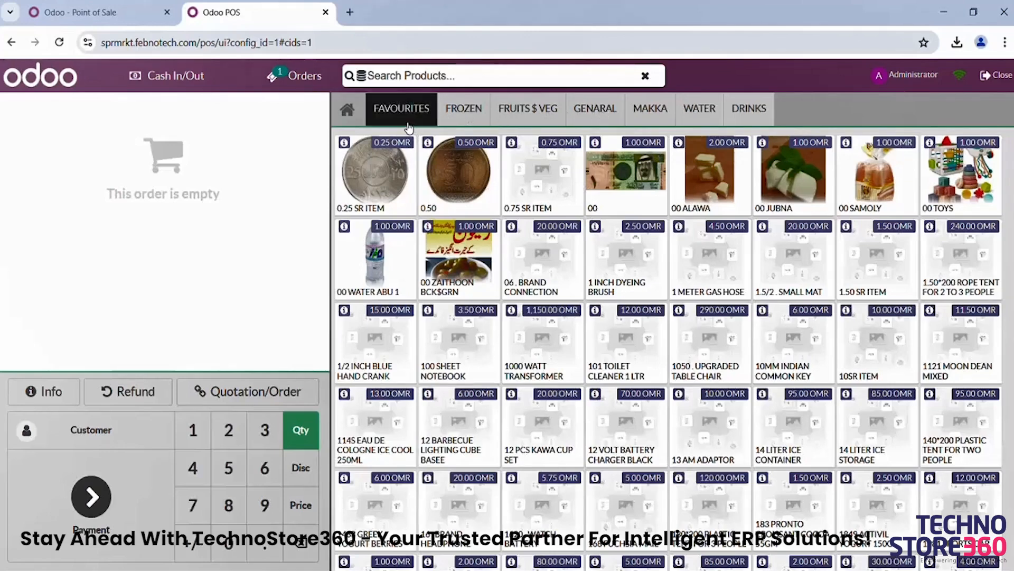
click(354, 115)
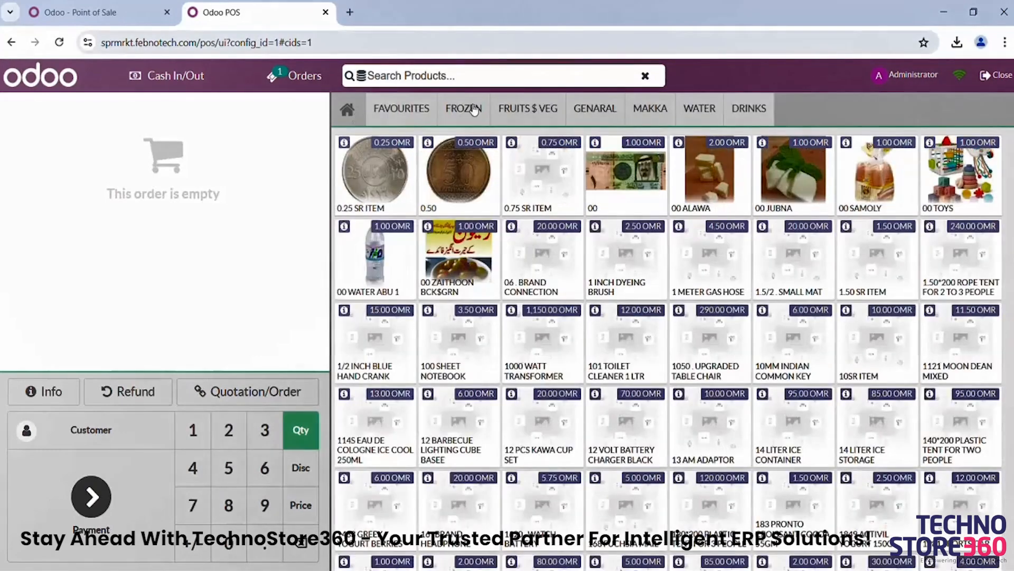
click(472, 109)
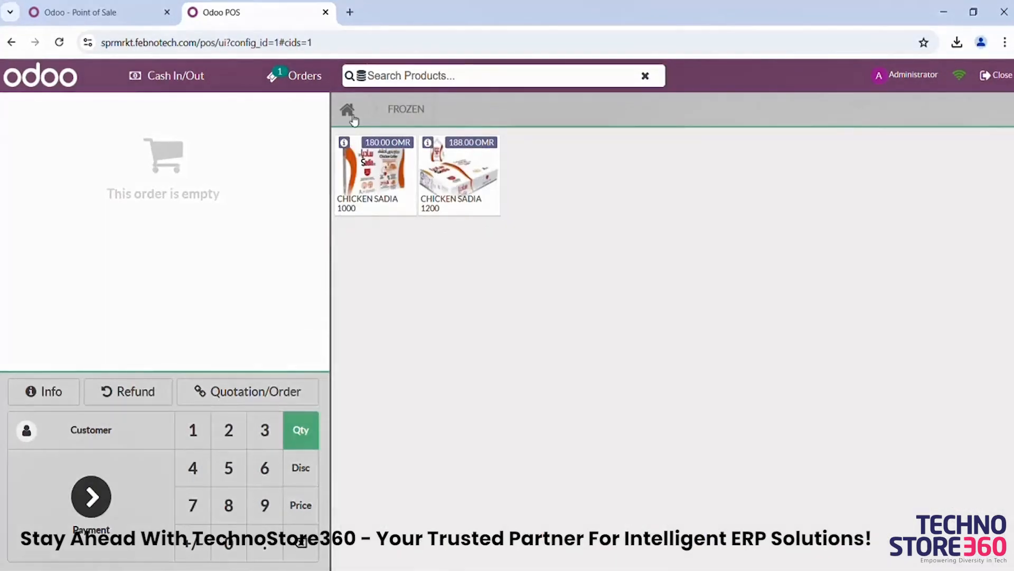
click(349, 109)
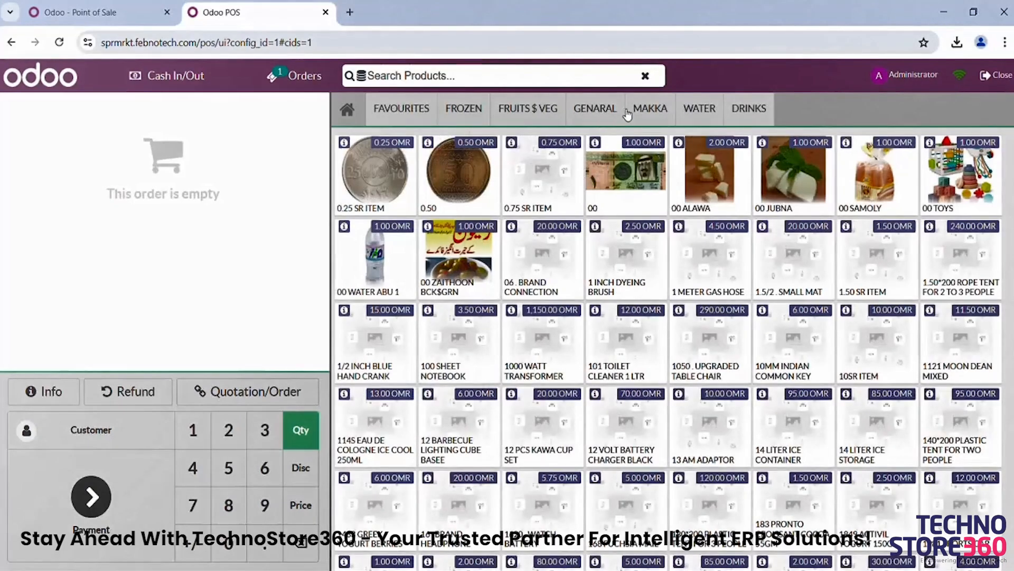
click(699, 110)
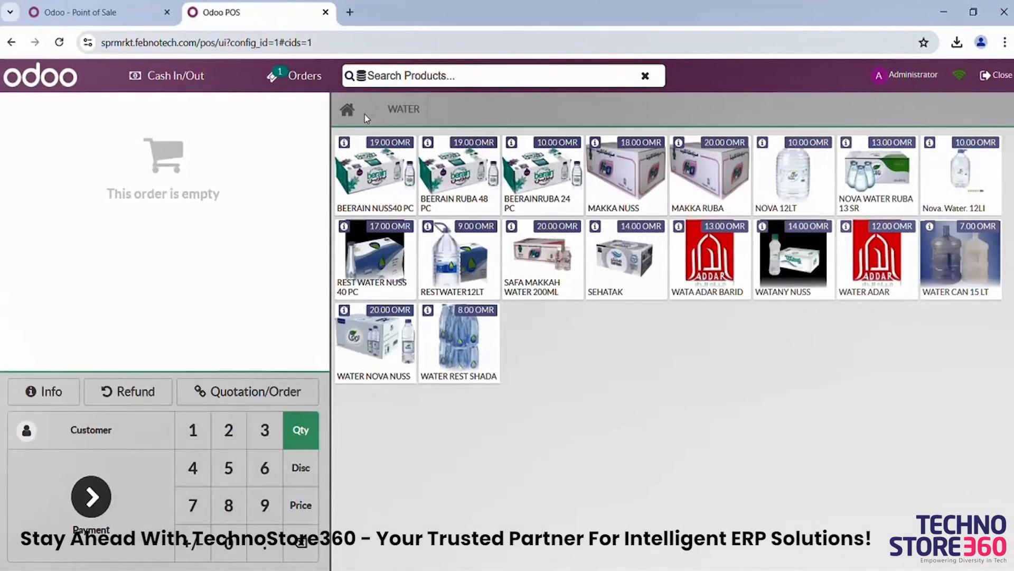
click(353, 121)
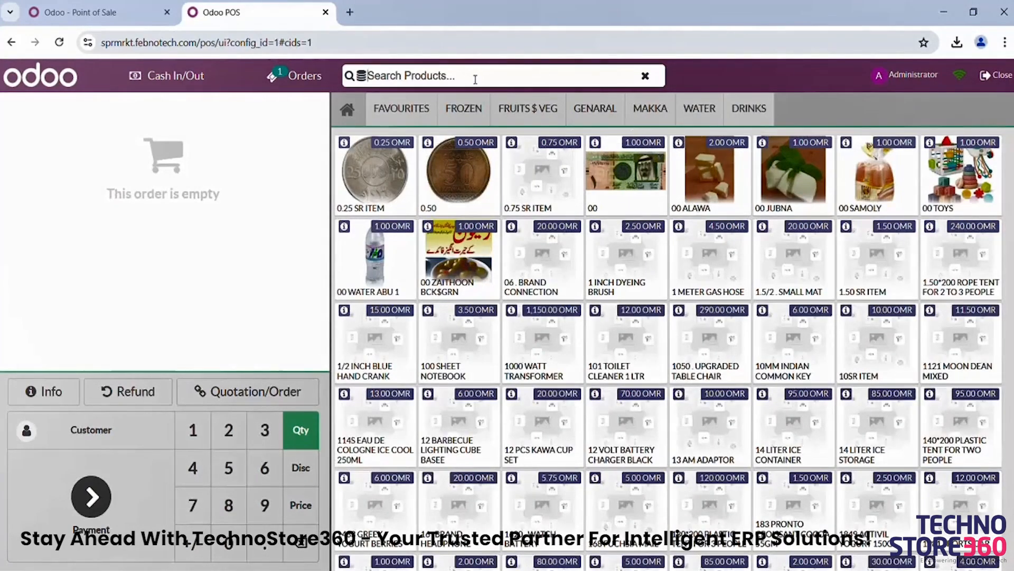
Search the products for "water" and for "jubn", clearing the search after each
text(water)
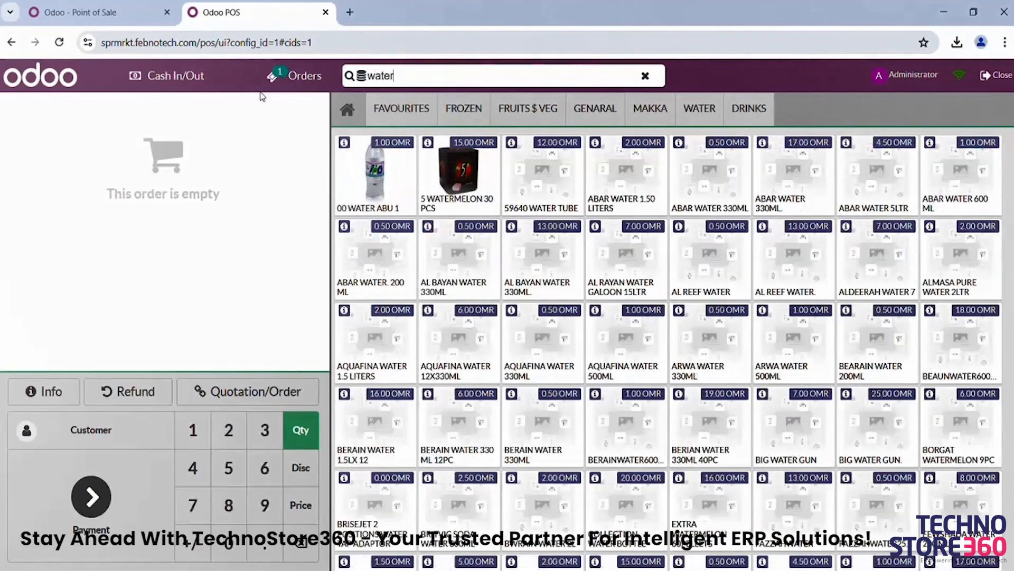
key(BackSpace)
key(BackSpace)
key(BackSpace)
key(BackSpace)
key(BackSpace)
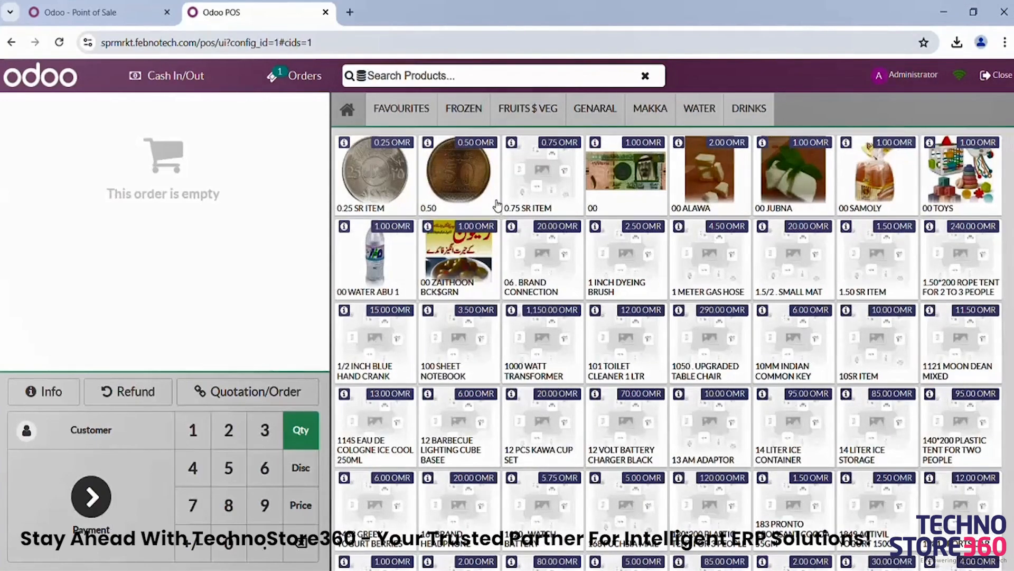
text(jubn)
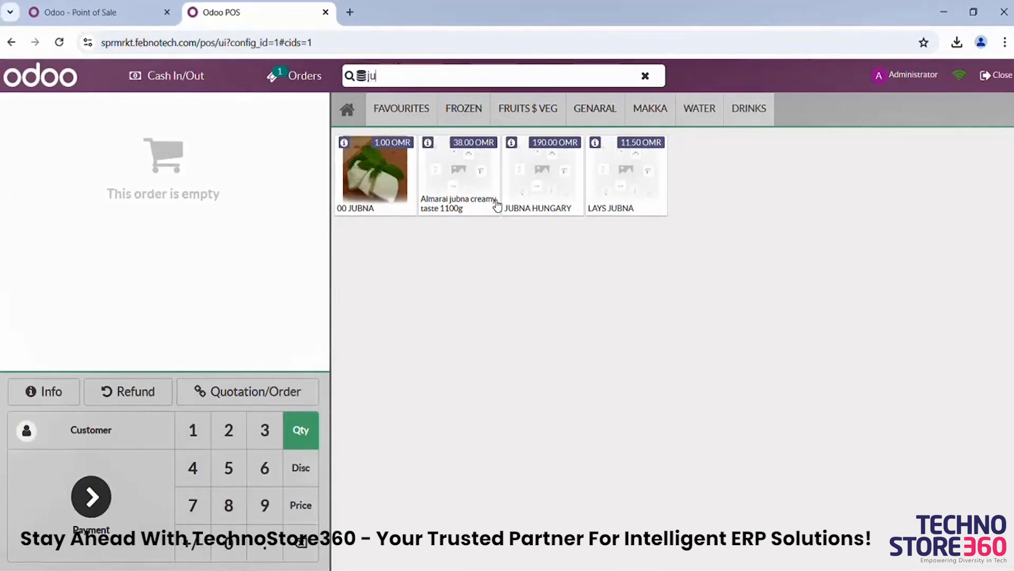
key(BackSpace)
key(BackSpace)
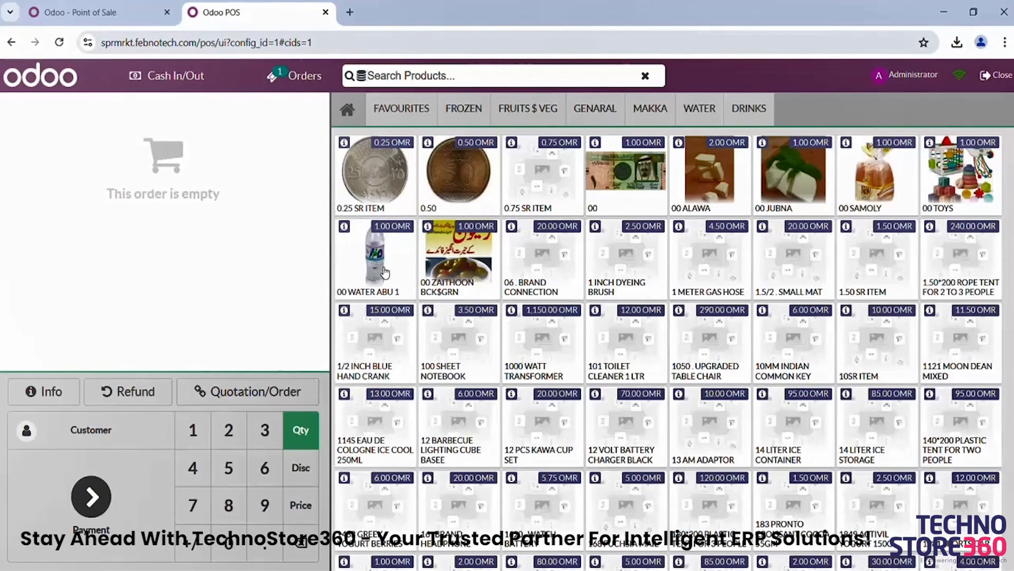
Add 00 WATER ABU 1, 00 ALAWA and 00 SAMOLY to the order
click(385, 272)
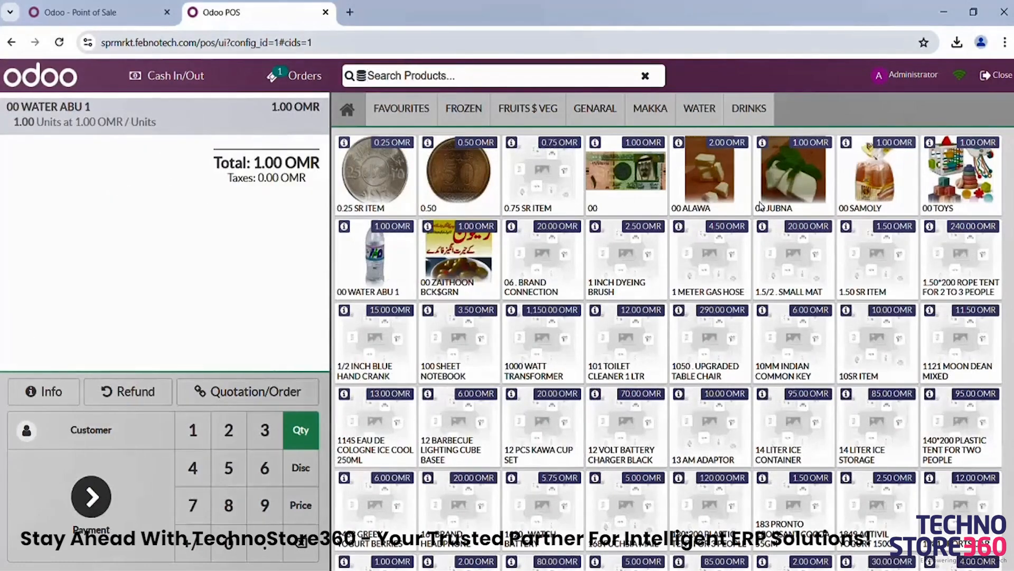
click(698, 181)
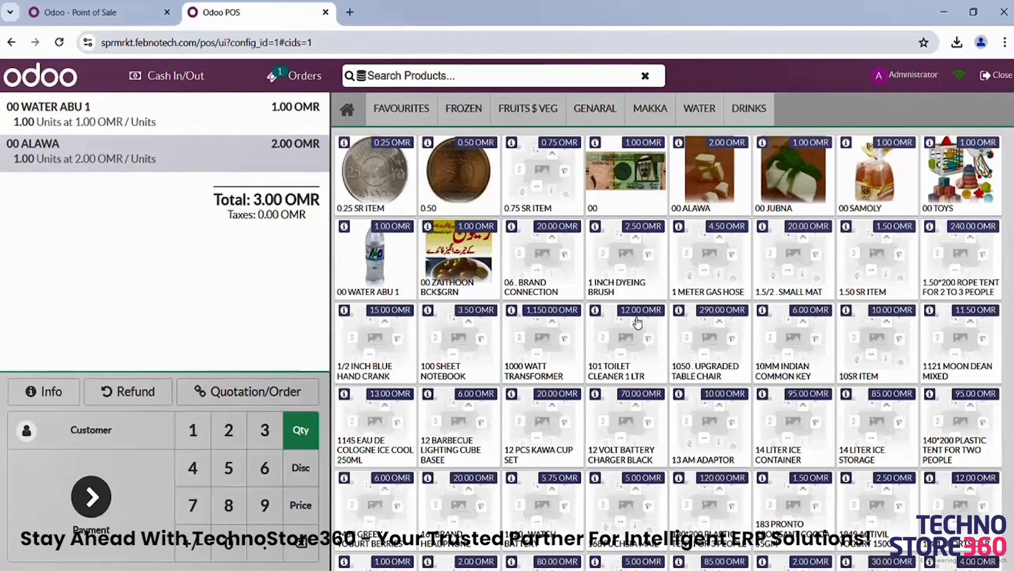
click(854, 190)
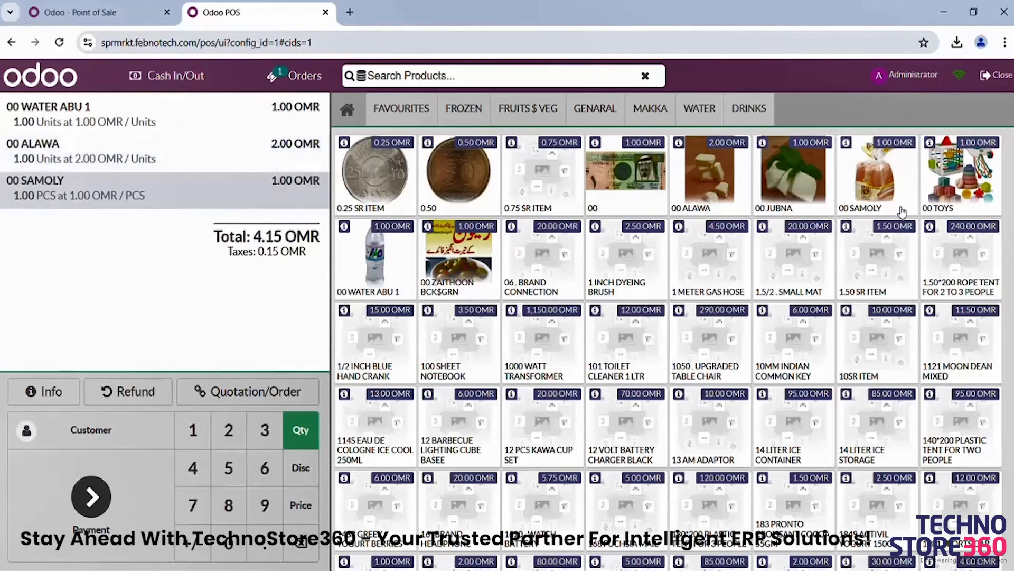
View the product information of the 00 WATER ABU 1 order line and close it
click(79, 110)
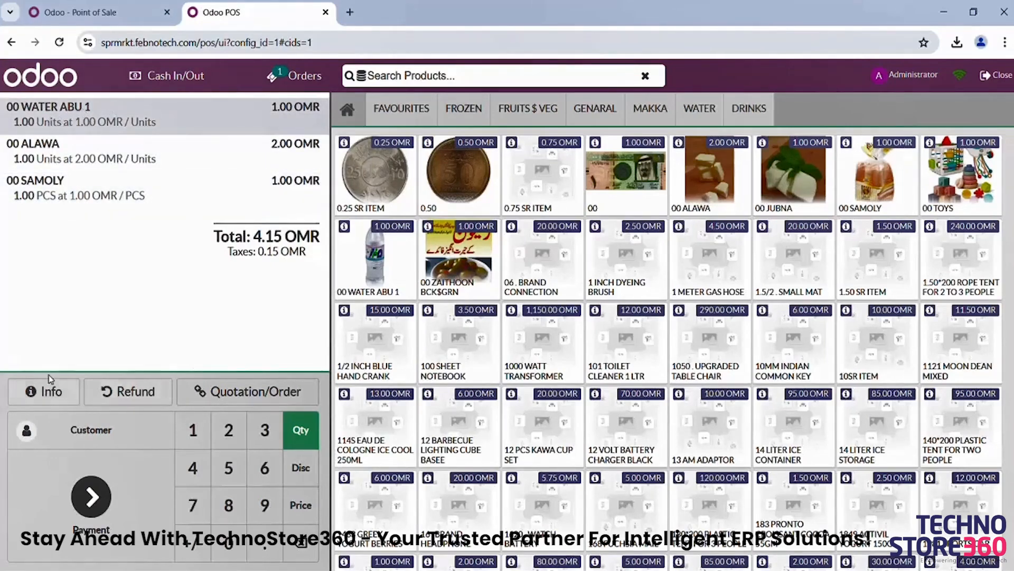
click(37, 404)
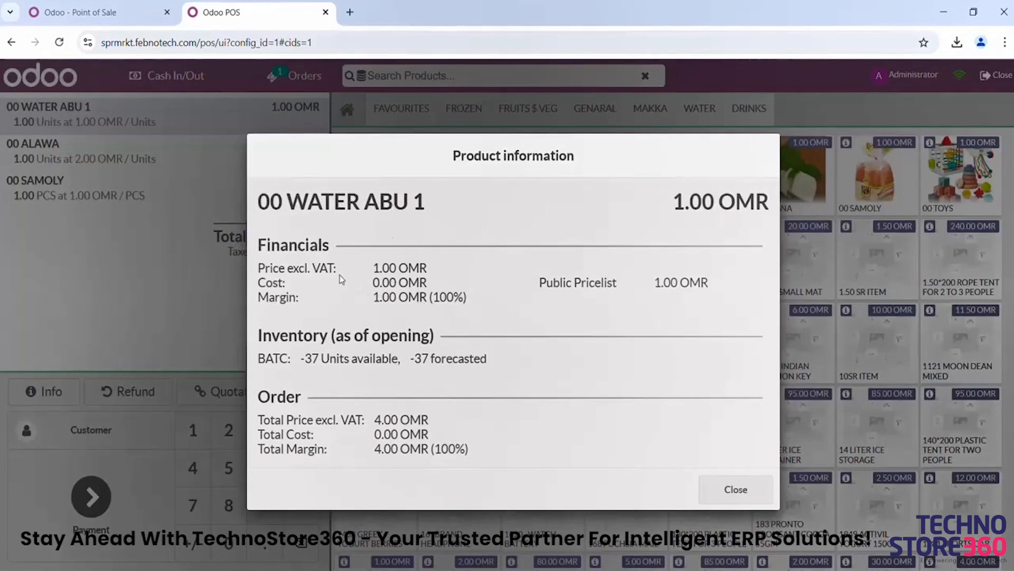
click(736, 488)
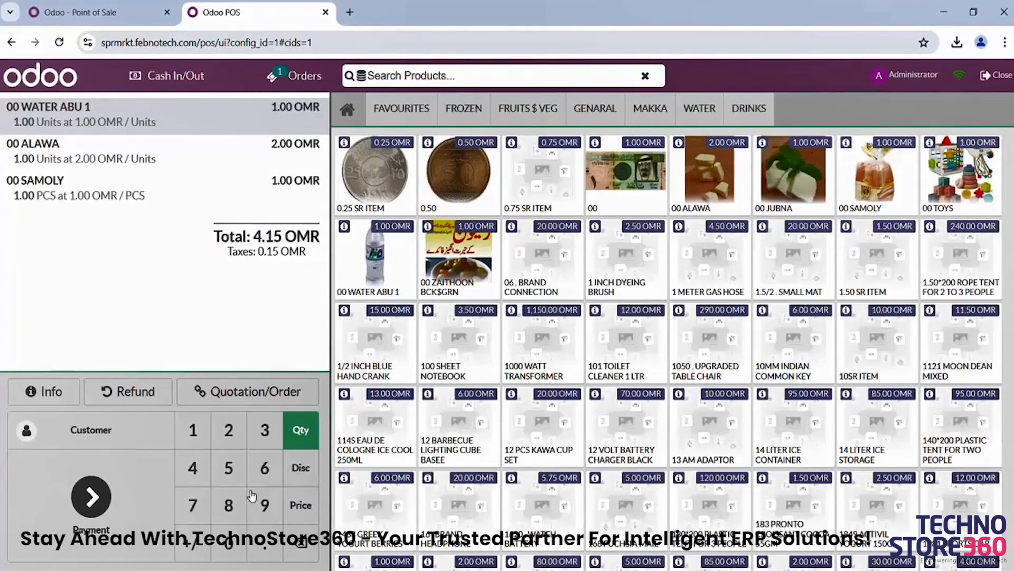
Try a quantity of 25 on the 00 WATER ABU 1 order line and set it to 3
click(228, 429)
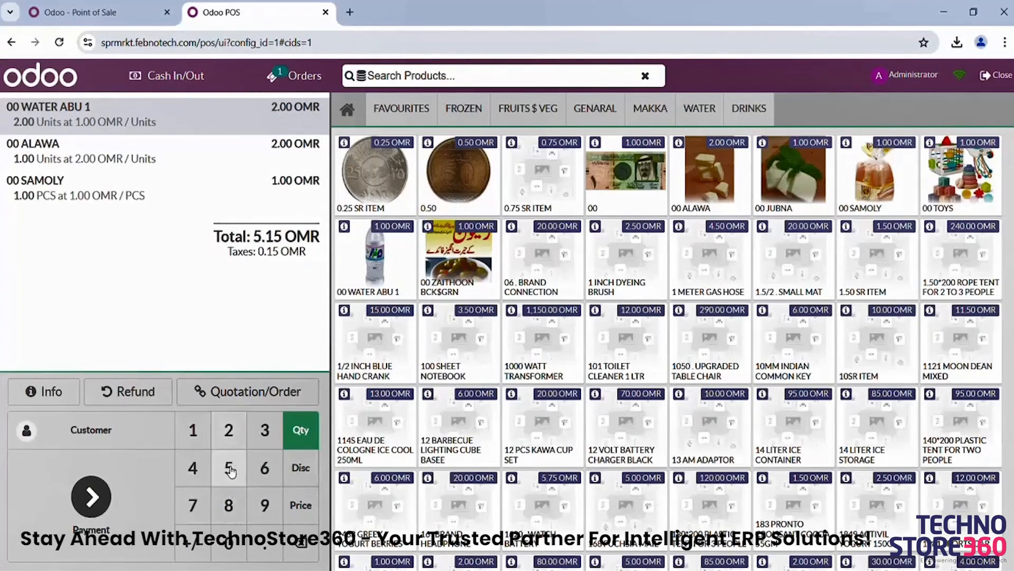
click(233, 485)
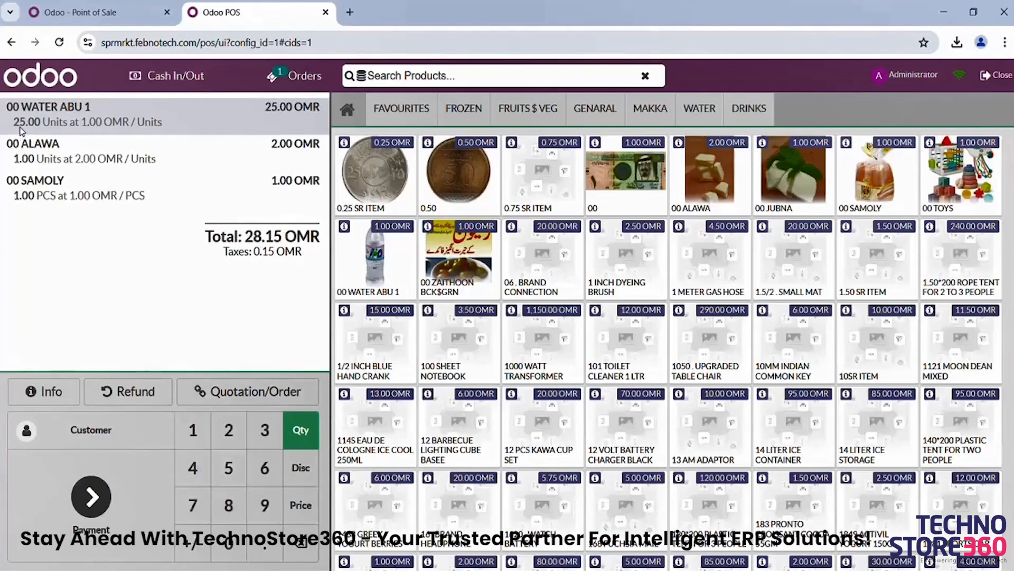
click(265, 438)
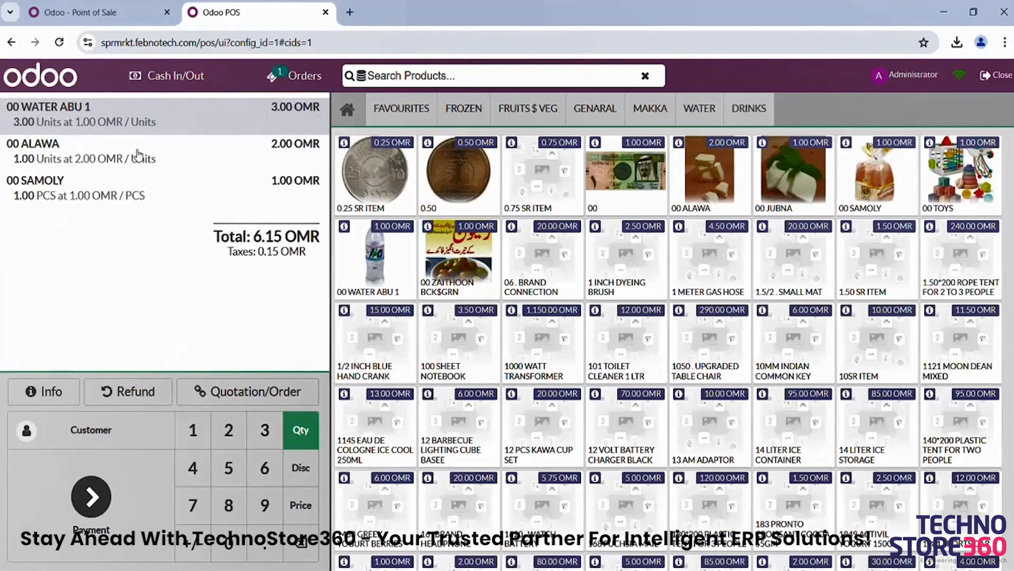
Set the unit price of the 00 ALAWA order line to 6.00 OMR
click(294, 521)
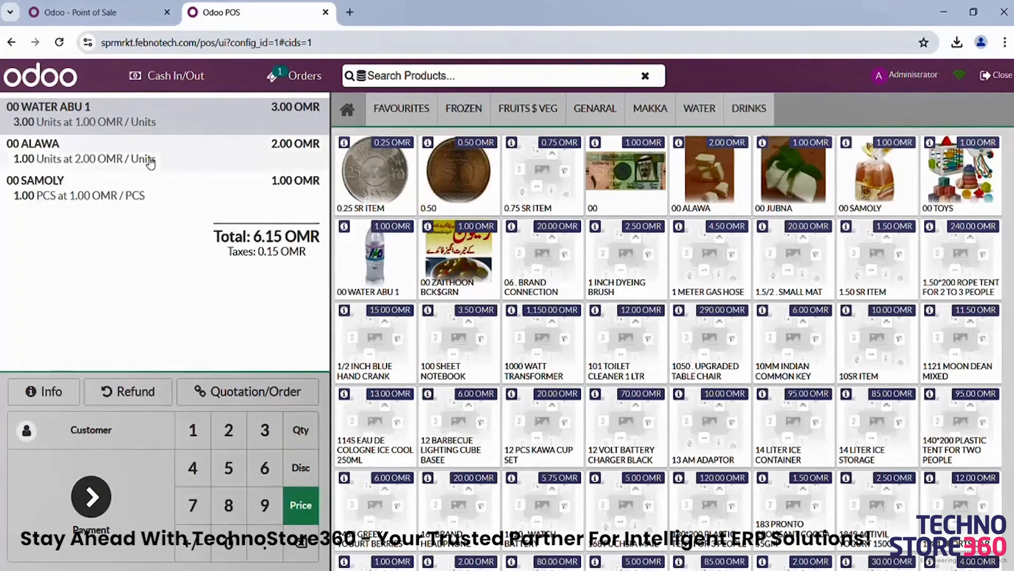
click(55, 156)
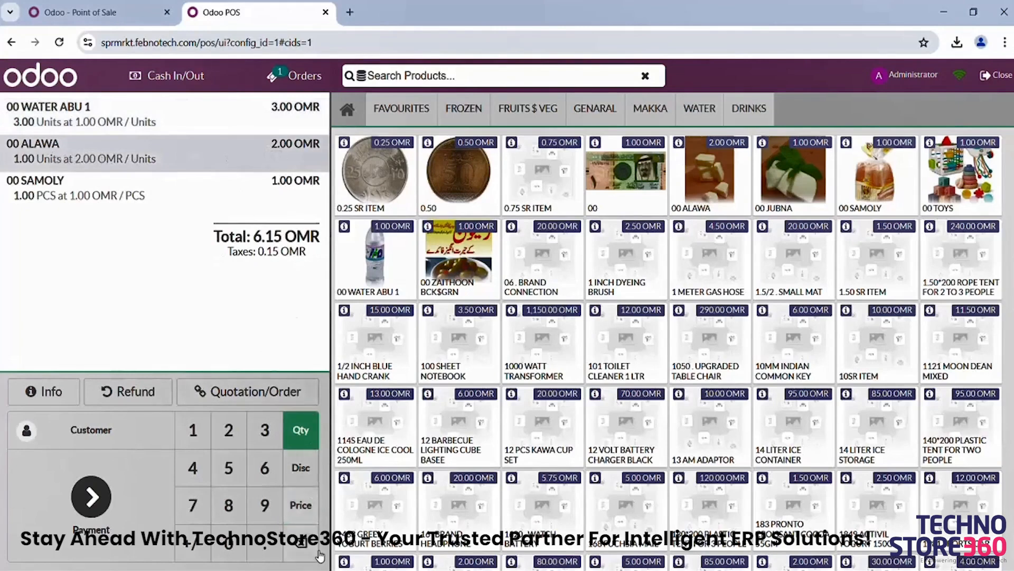
click(298, 500)
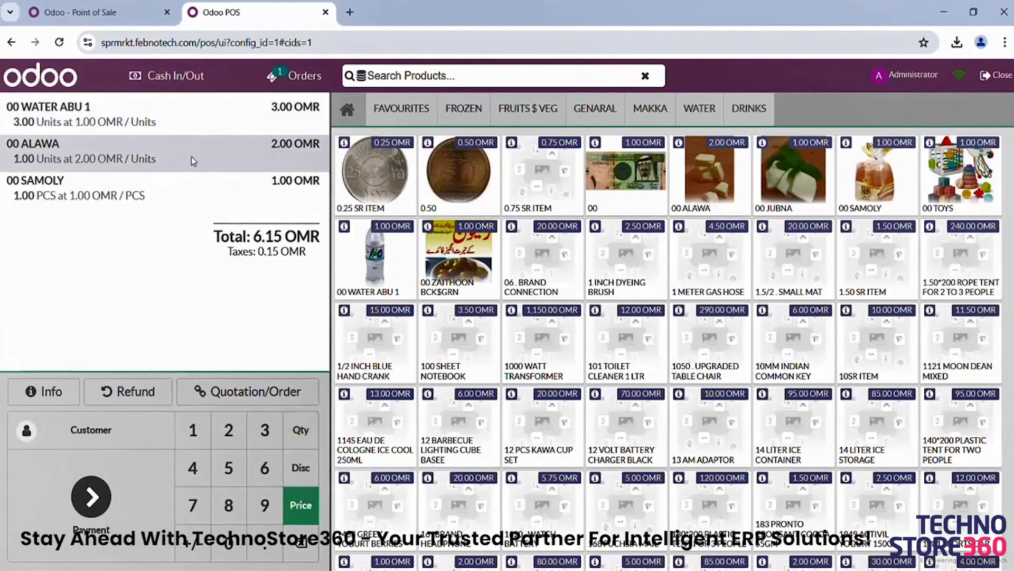
click(262, 468)
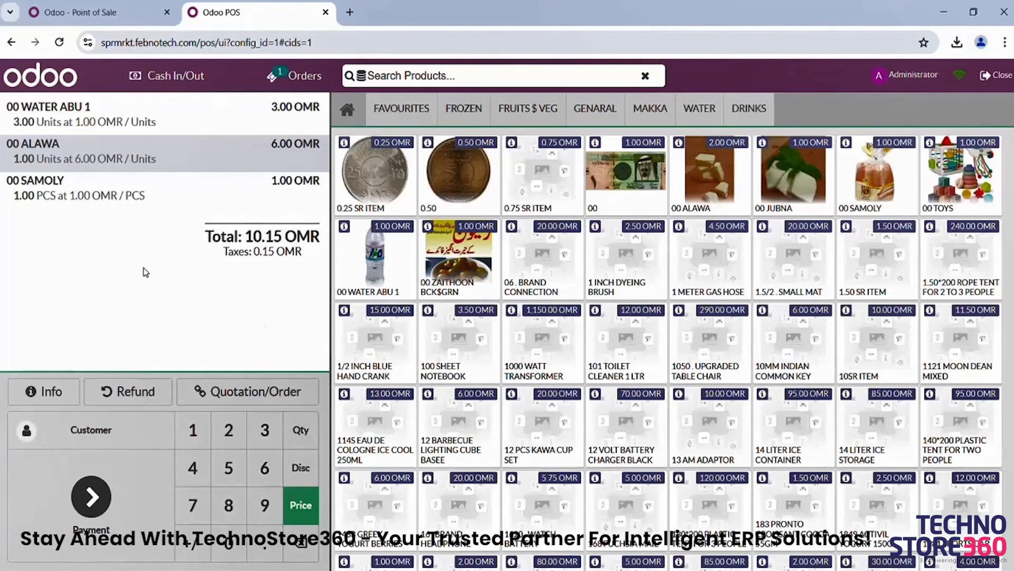
Proceed to payment, enter 20.00 OMR received in cash, and validate the order
click(103, 511)
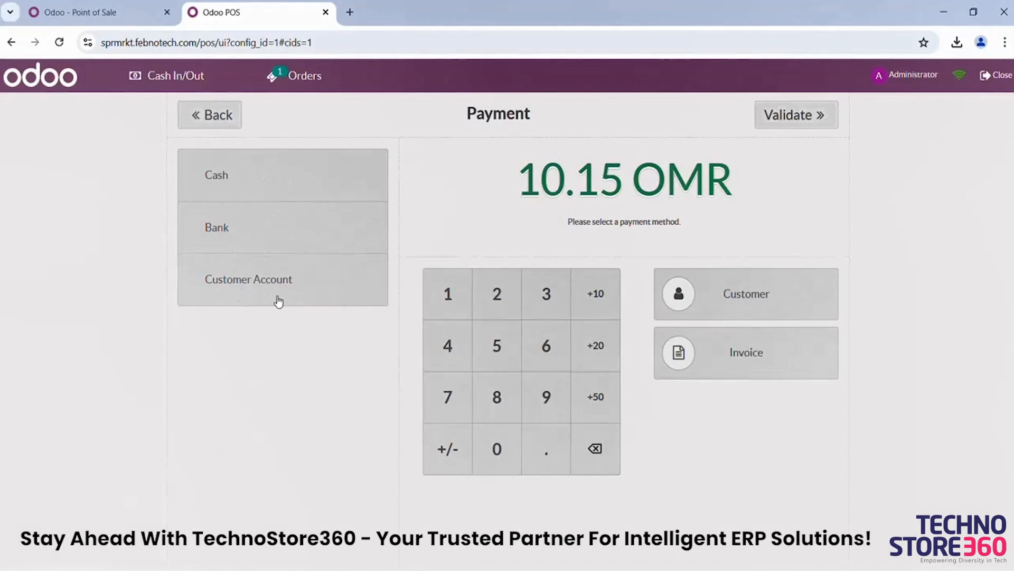
click(315, 183)
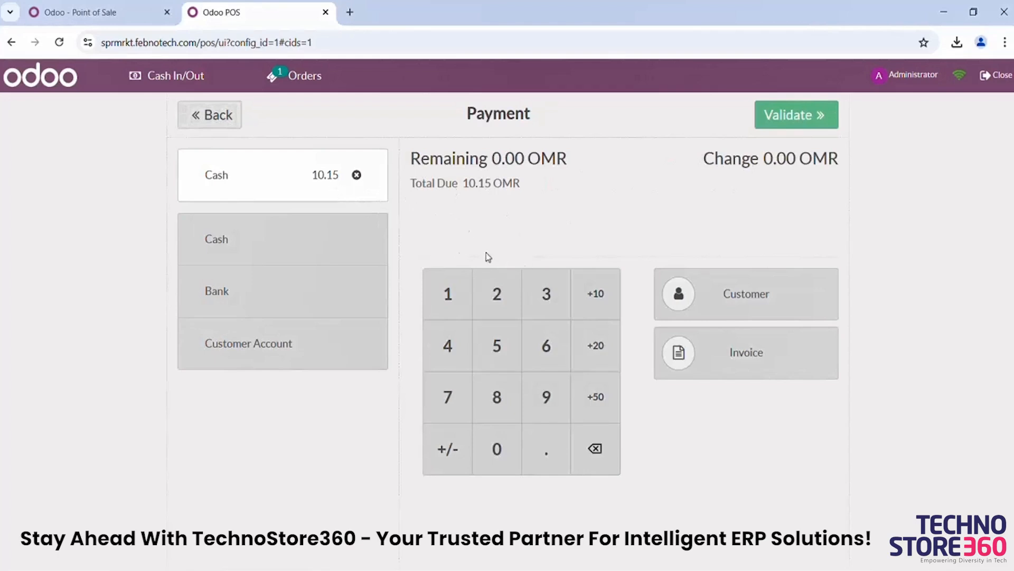
click(496, 307)
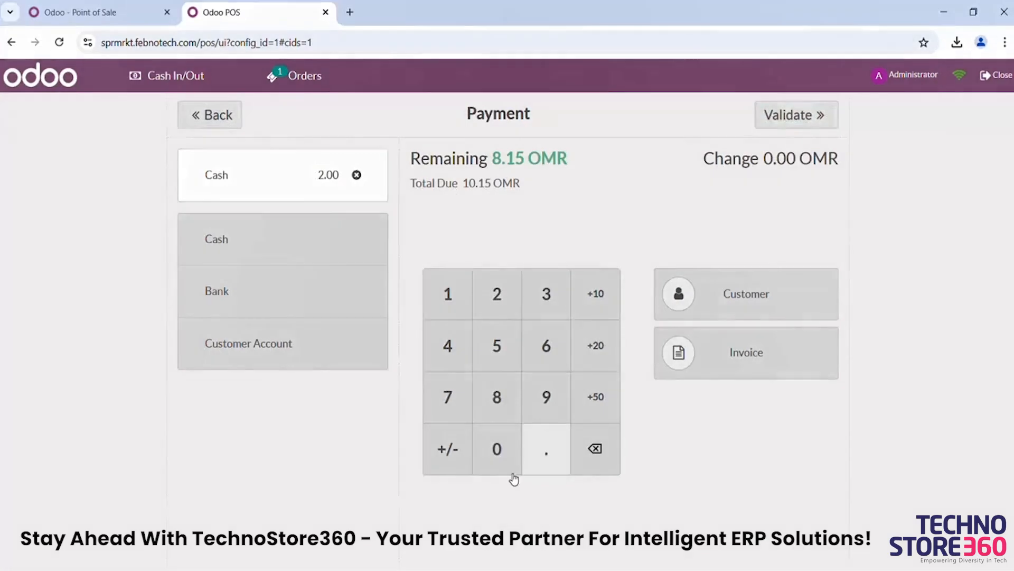
click(504, 471)
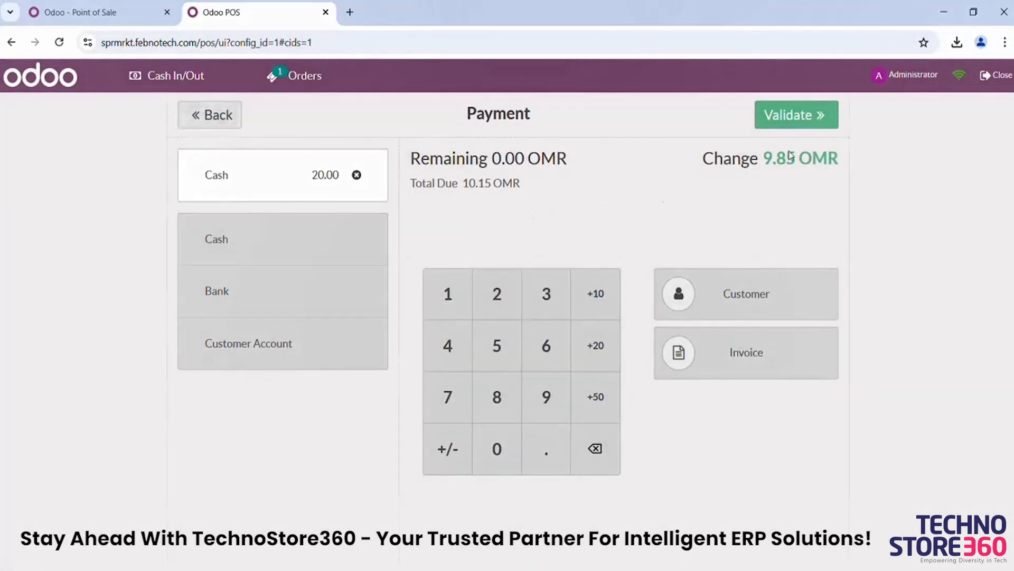
click(802, 124)
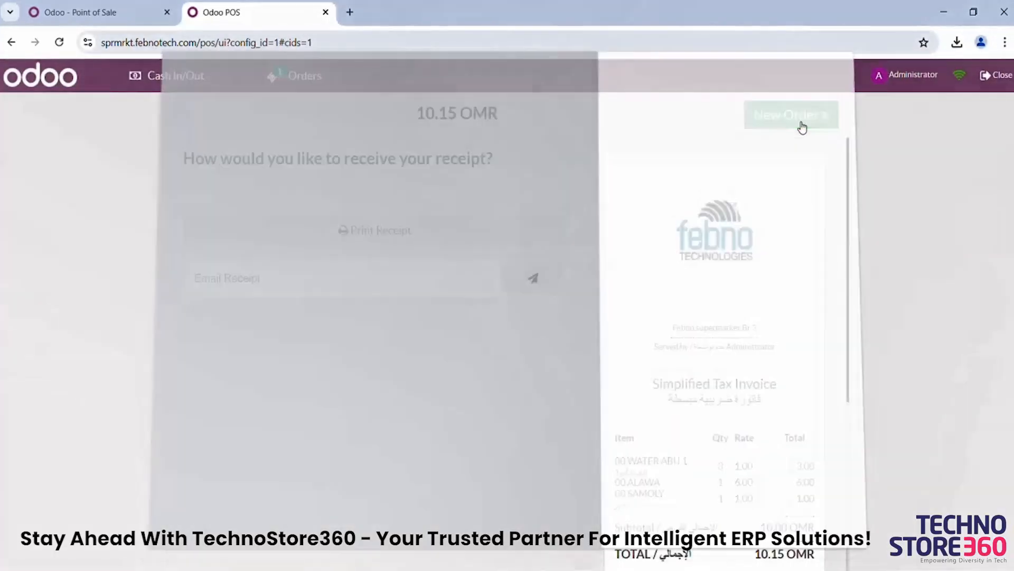
key(Escape)
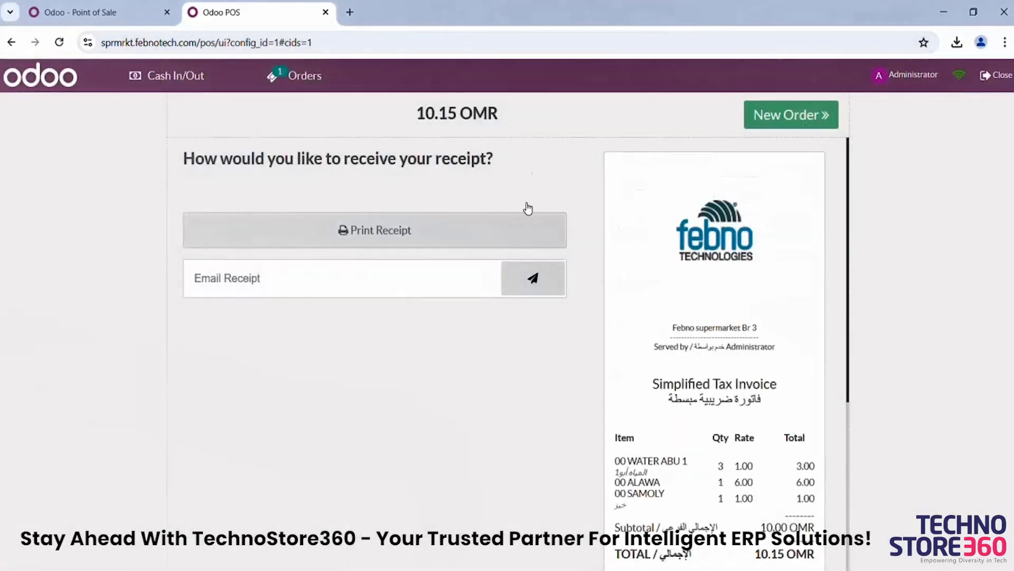
Review the receipt's item lines, total, cash received and change
scroll(680, 247, down, 5)
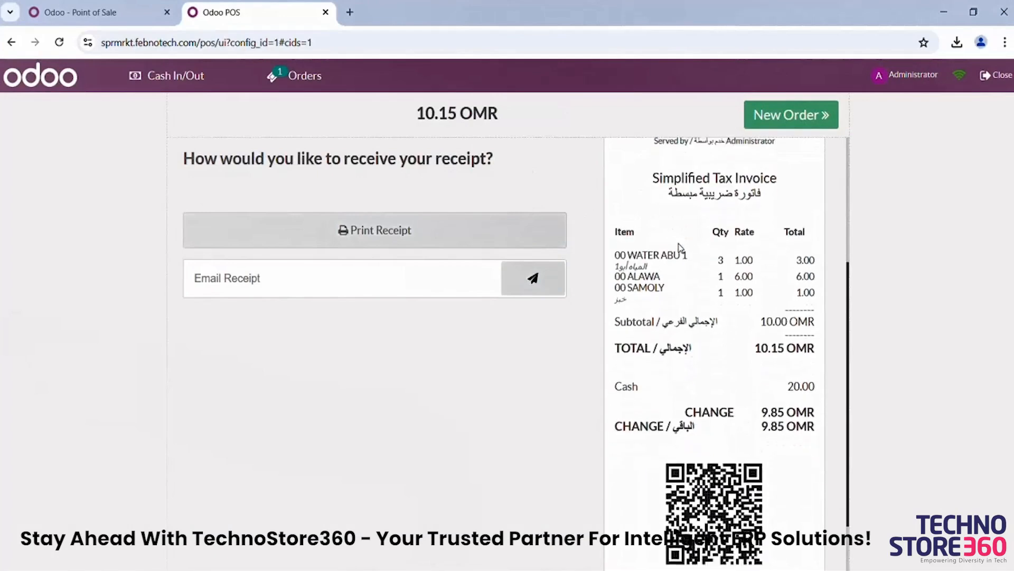
scroll(680, 248, up, 5)
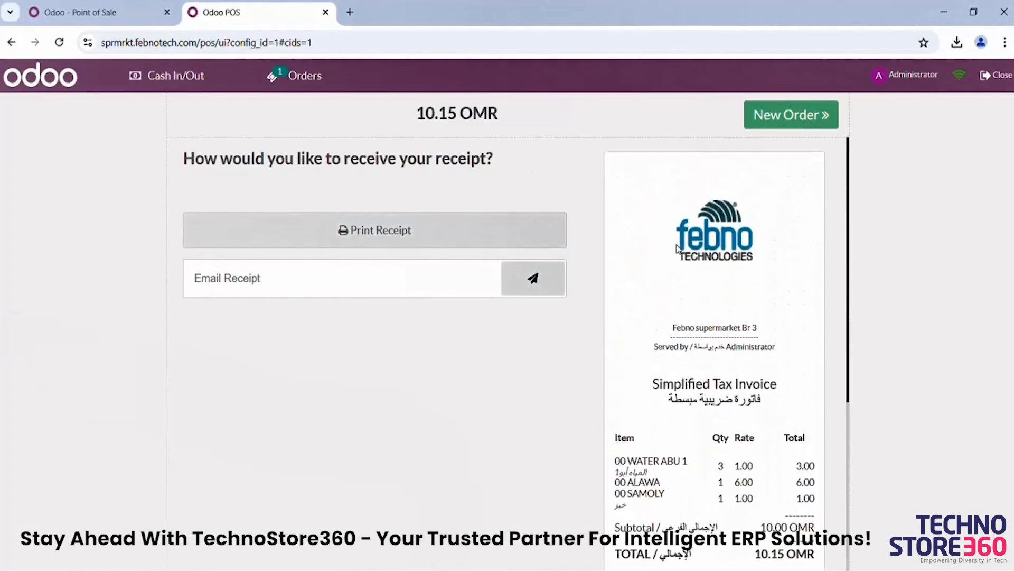
scroll(653, 343, down, 2)
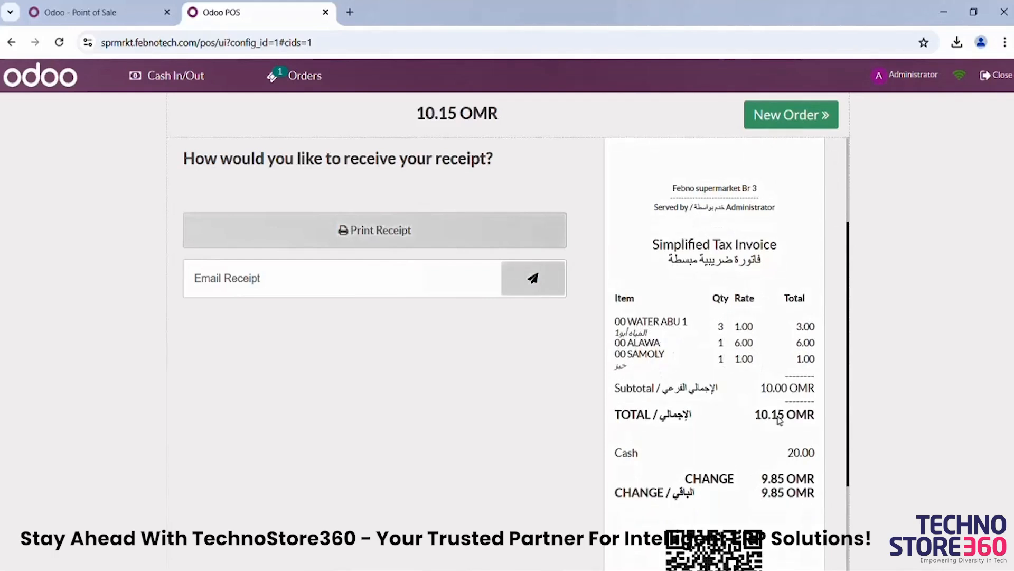
Start a new order with one unit each of 00 WATER ABU 1, 00 ZAITHOON BCK$GRN and 00 ALAWA
scroll(779, 413, down, 2)
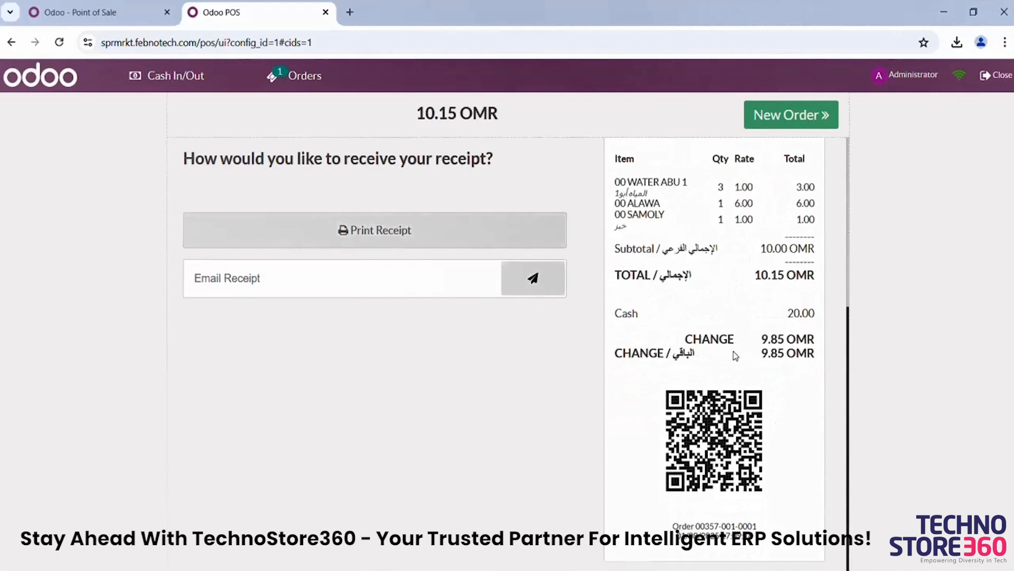
scroll(777, 386, up, 5)
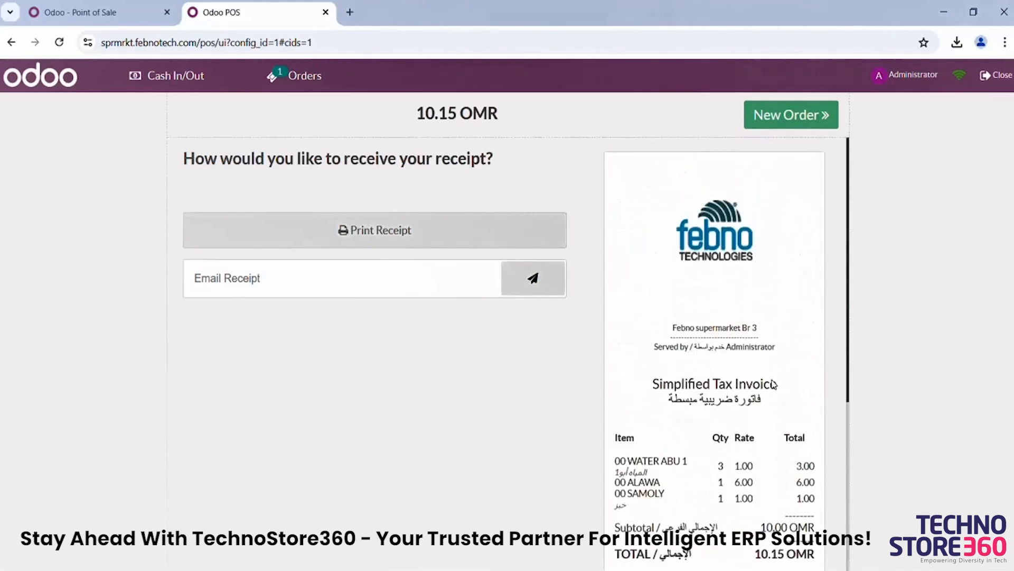
click(777, 131)
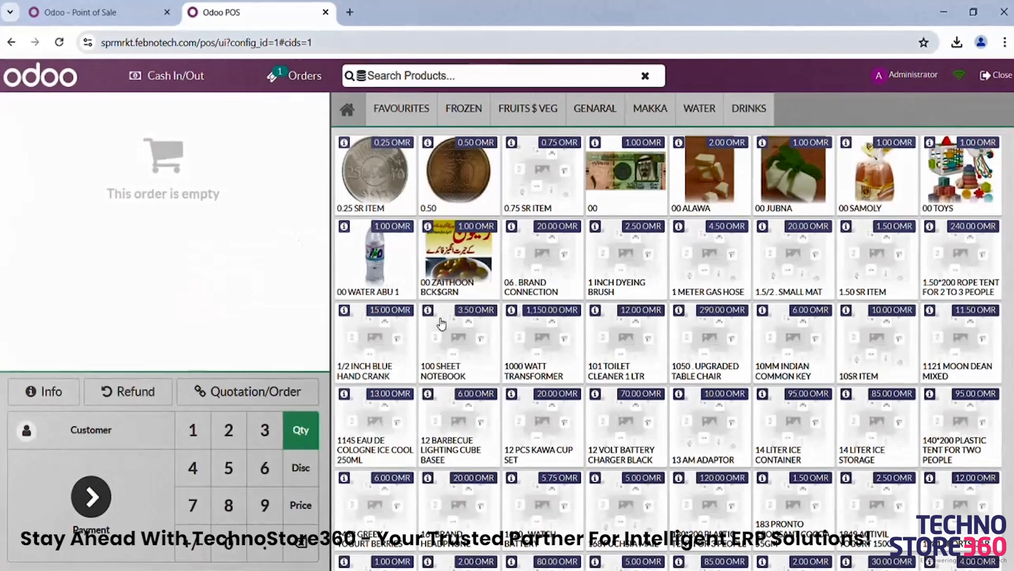
click(381, 268)
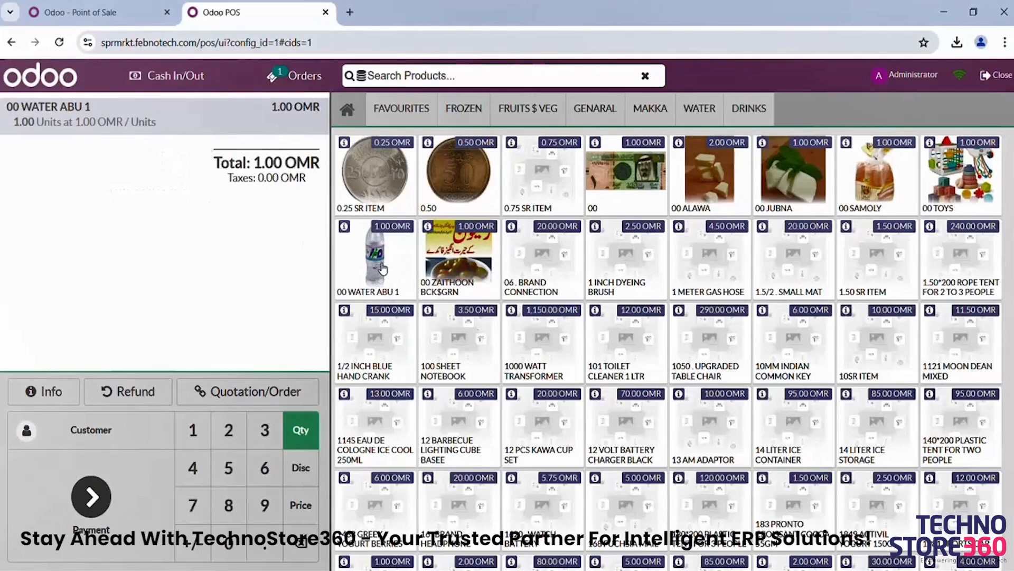
click(466, 266)
click(733, 182)
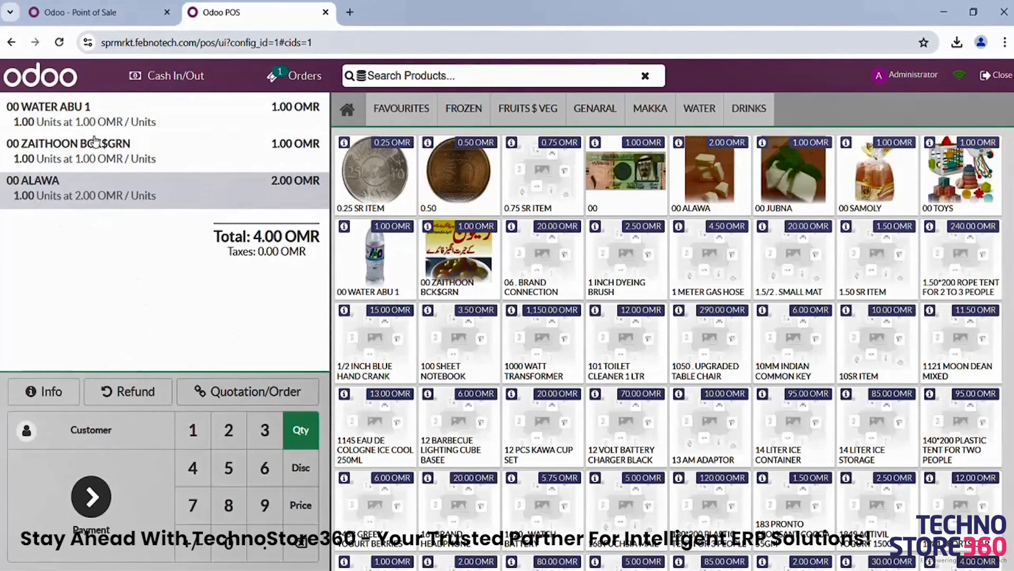
Proceed to payment and split it into 2.00 OMR by Bank and 10.00 OMR received in Cash
click(91, 496)
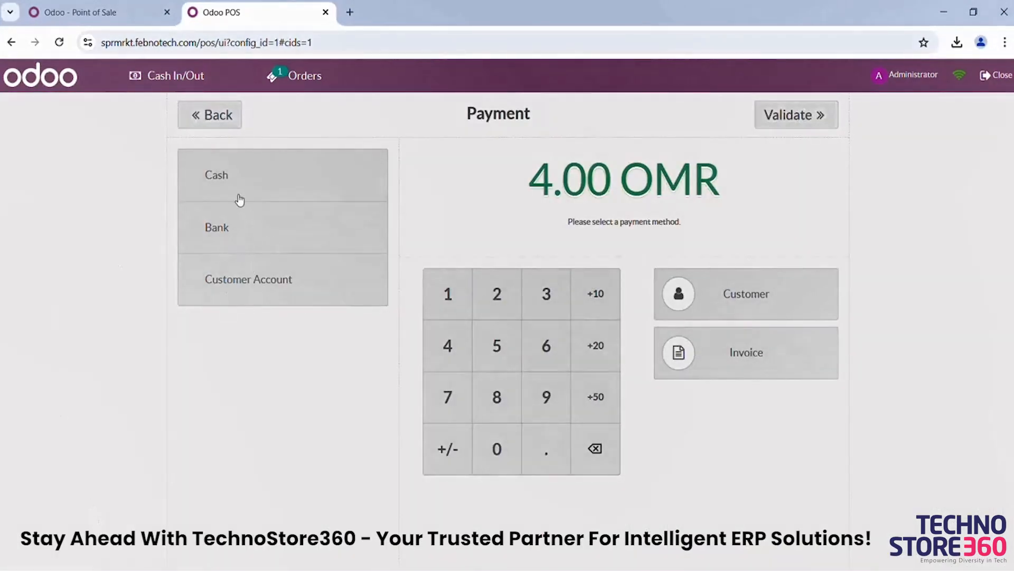
click(268, 240)
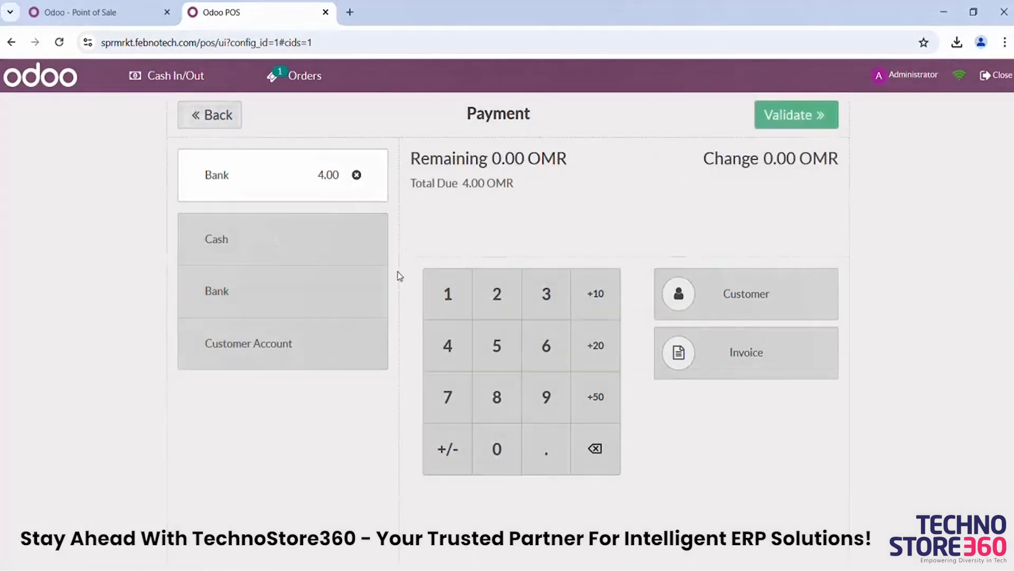
click(500, 306)
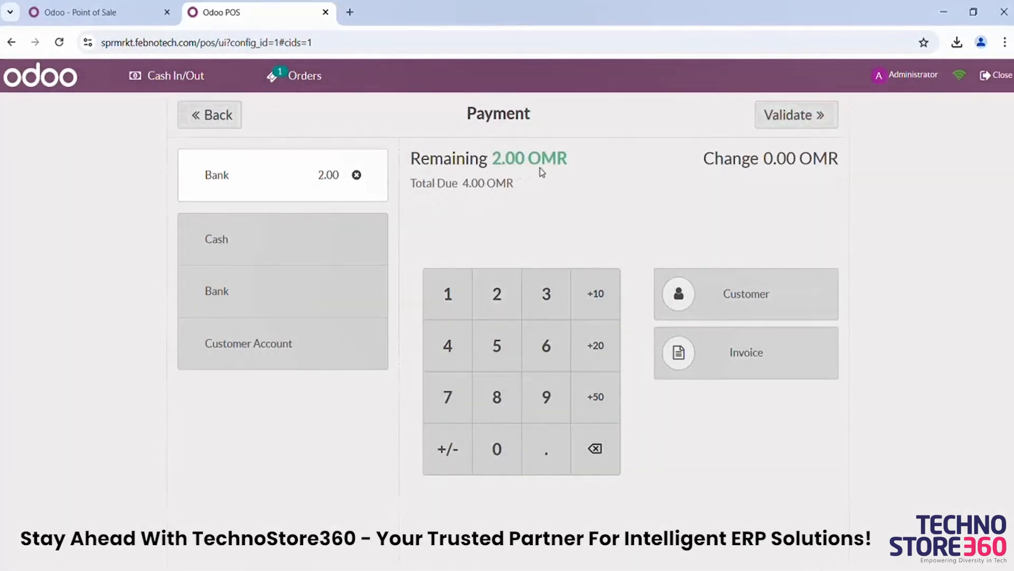
click(302, 253)
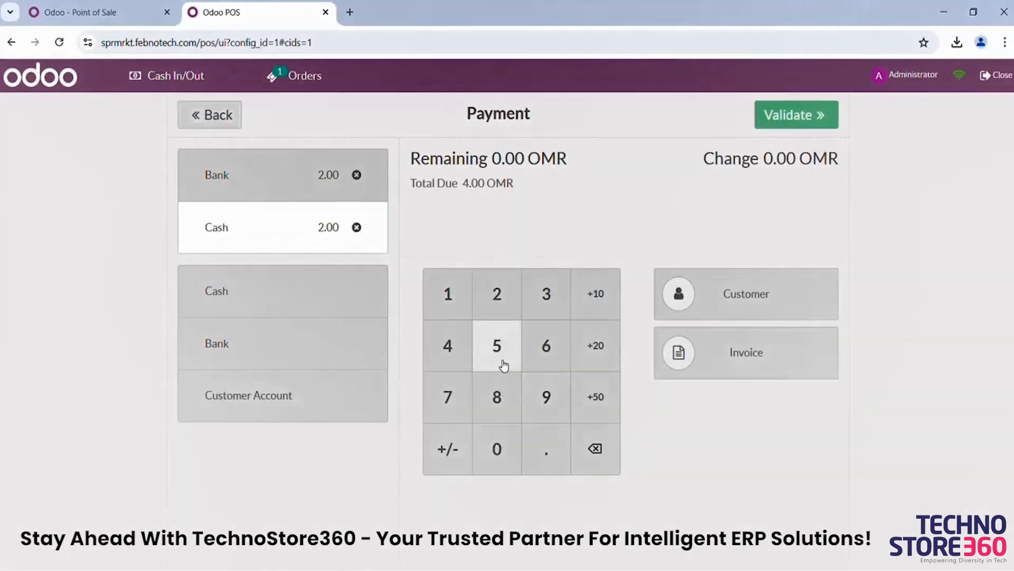
click(456, 303)
click(492, 453)
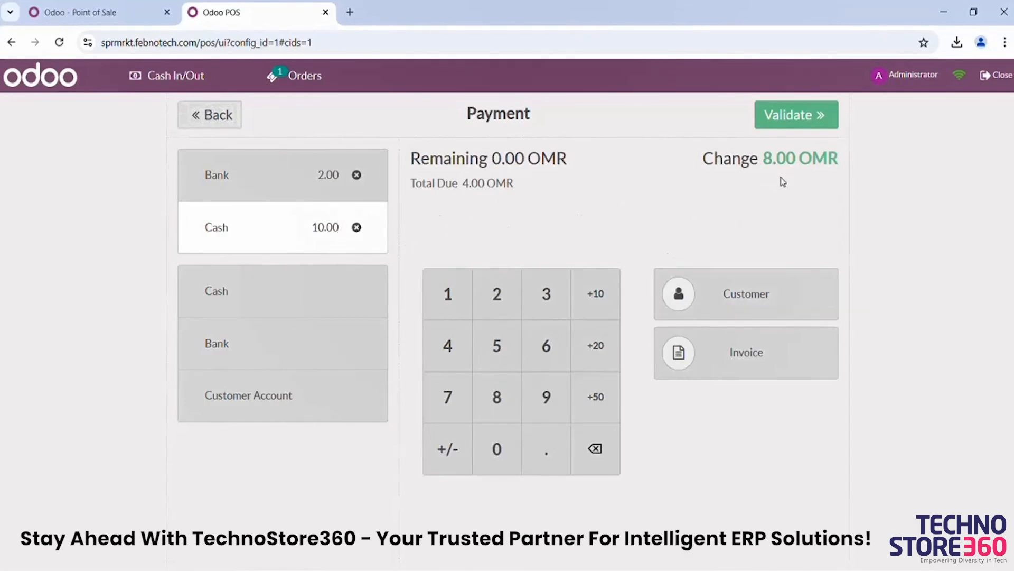
Validate the split-payment order without printing and review its receipt
click(797, 115)
key(Escape)
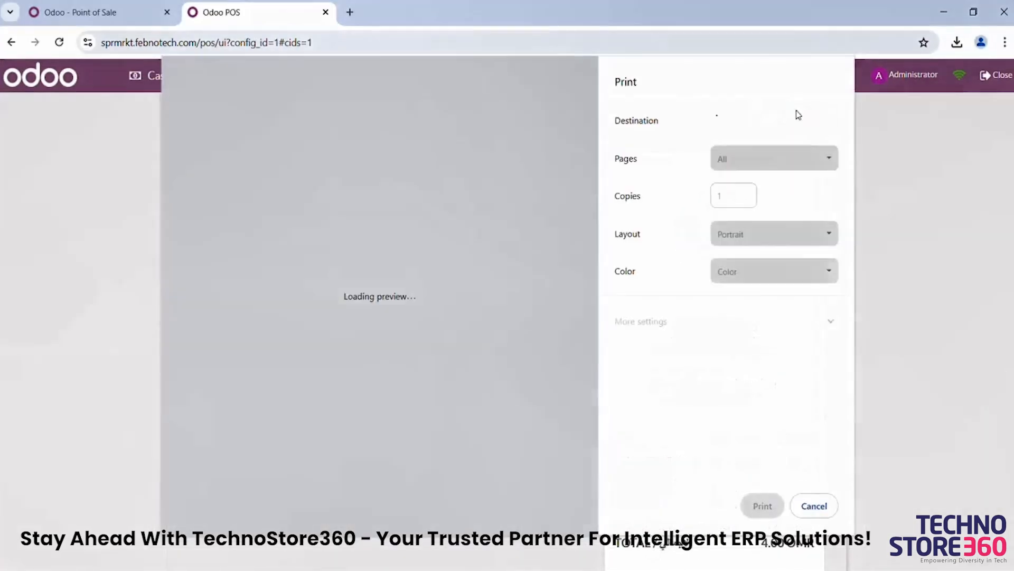
scroll(729, 306, down, 4)
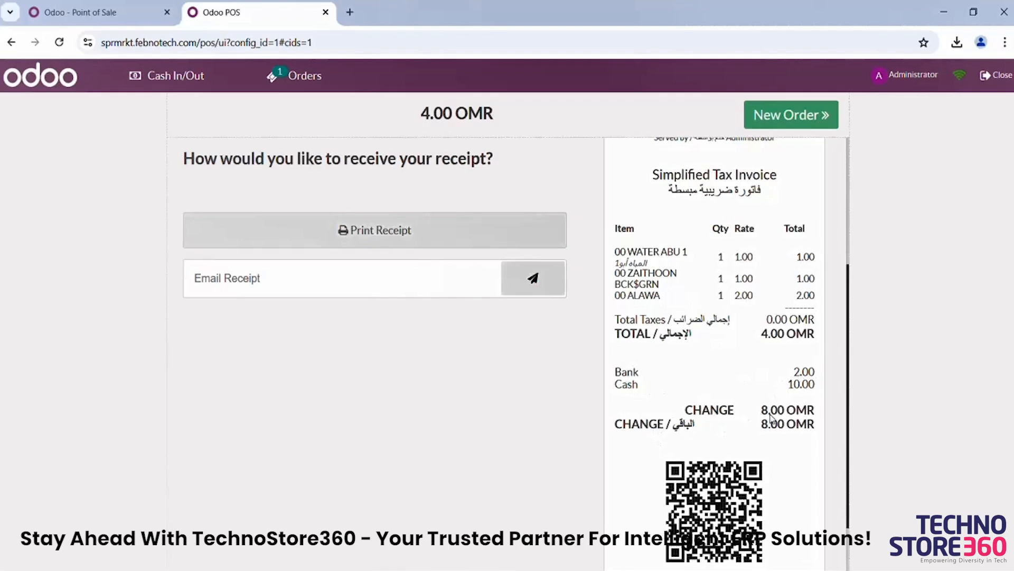
scroll(749, 434, down, 1)
scroll(749, 434, up, 5)
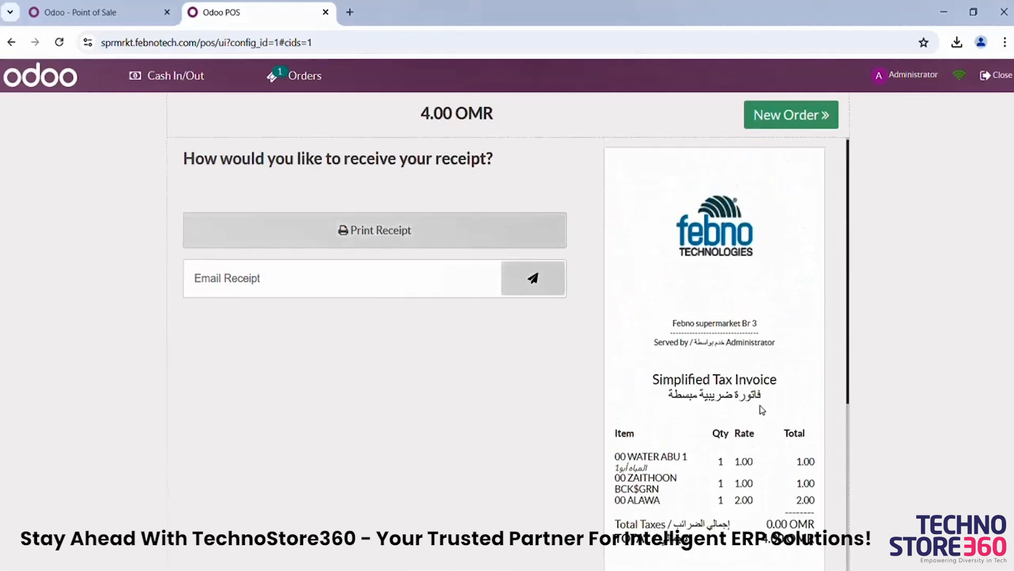
Start a new order with 00 JUBNA, 00 ALAWA, 00 WATER ABU 1 and 1/2 INCH BLUE HAND CRANK
click(780, 131)
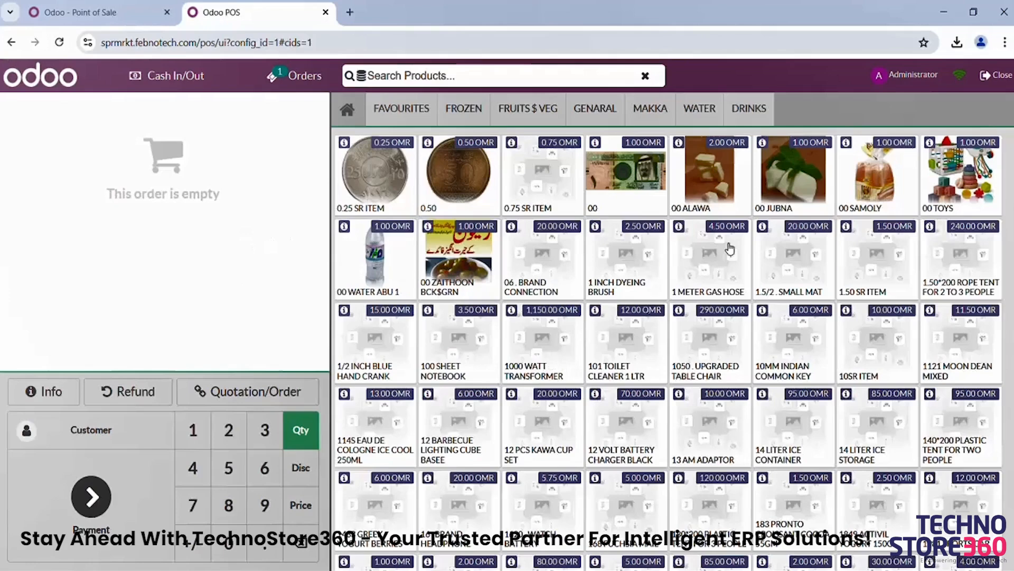
click(802, 197)
click(681, 207)
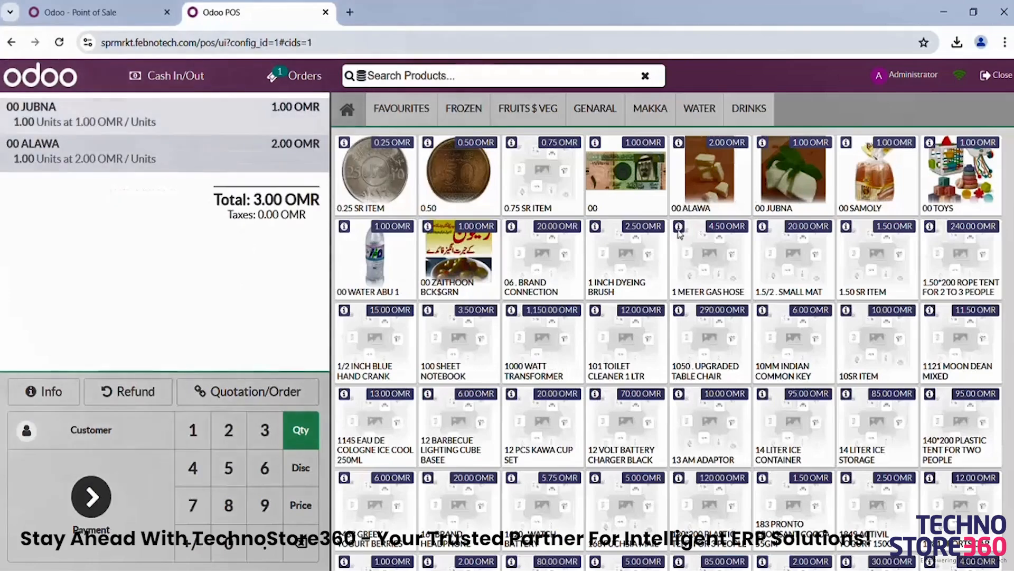
click(388, 275)
click(400, 353)
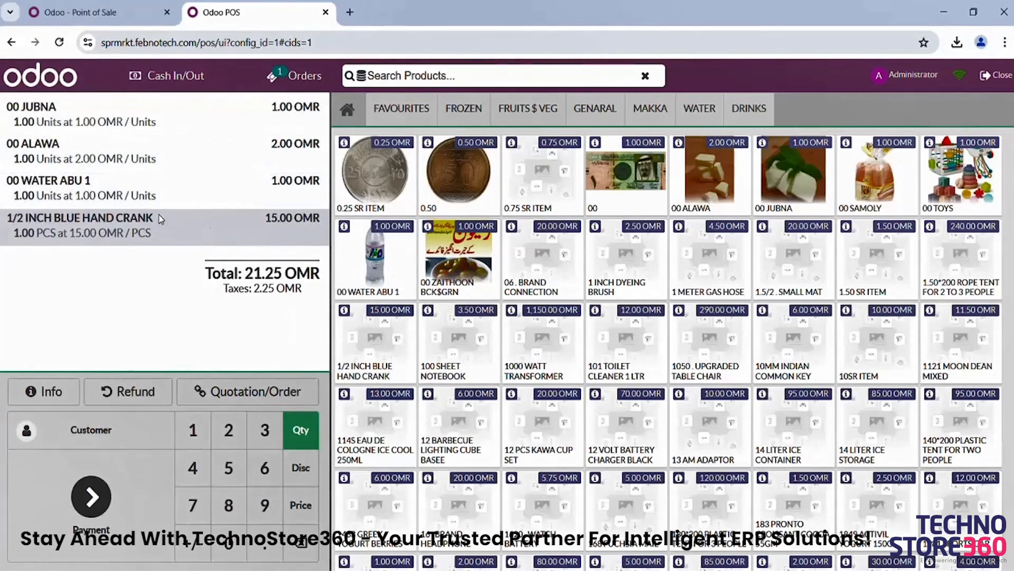
Set the 00 WATER ABU 1 quantity to 5 and the 00 ALAWA unit price to 23.00 OMR
click(146, 191)
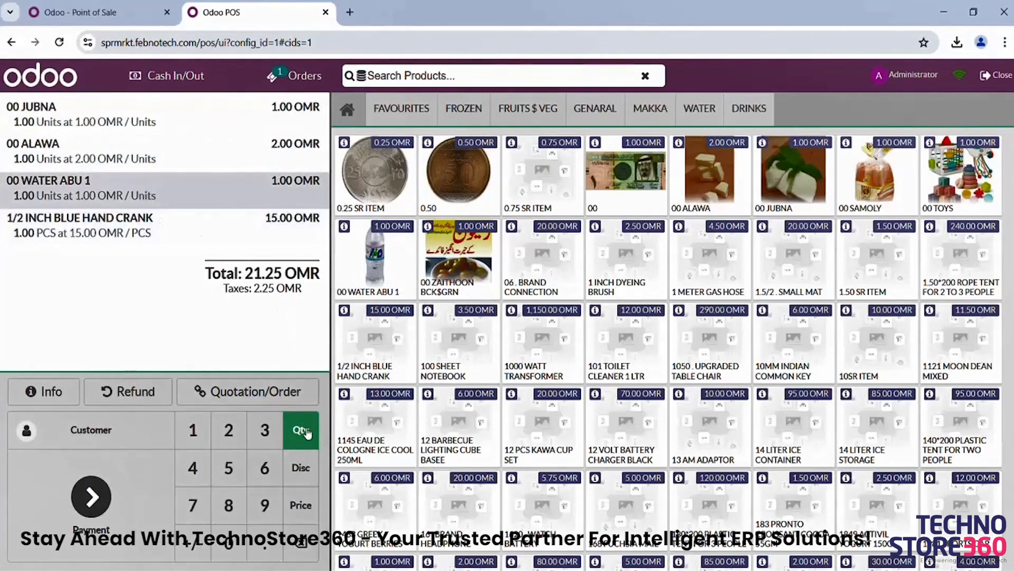
click(231, 469)
click(176, 155)
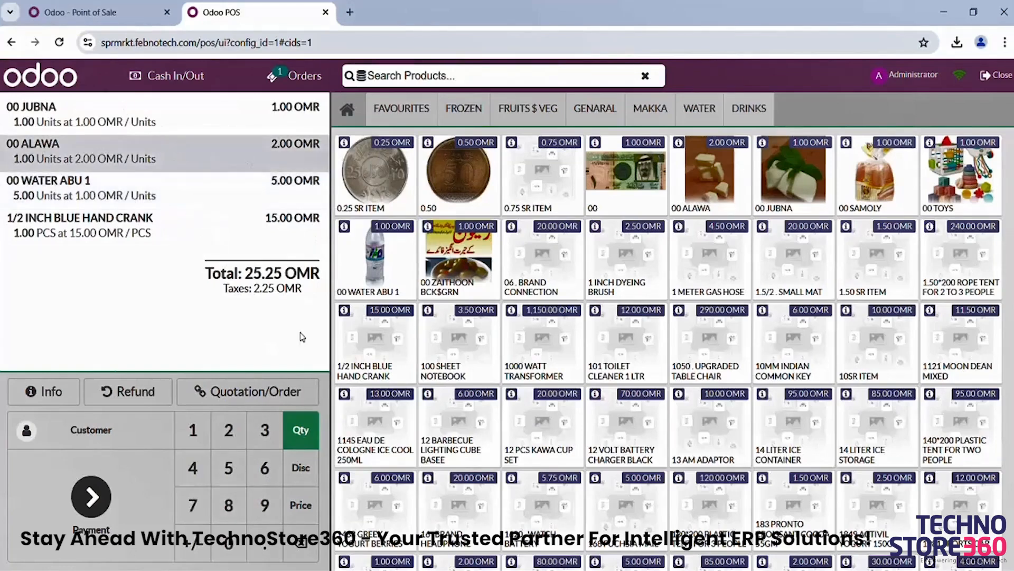
click(300, 504)
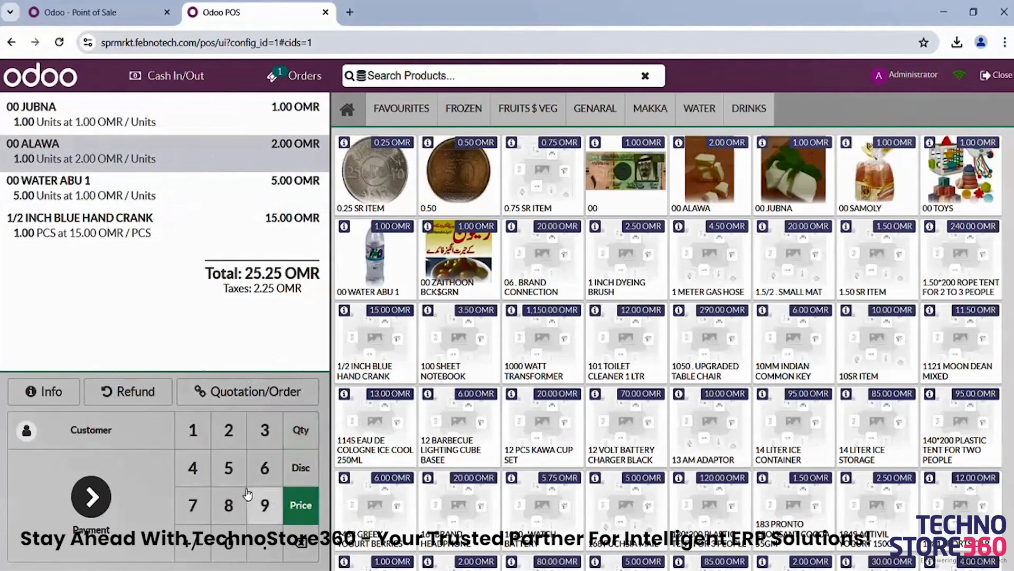
click(228, 430)
click(264, 430)
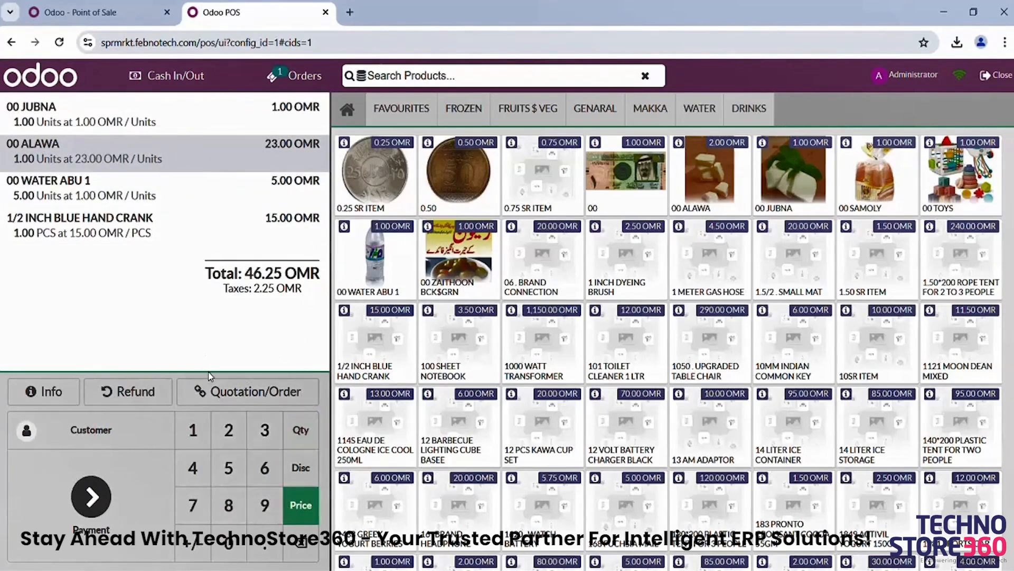
Charge the order's full amount to Customer Account and open the customer list for the order
click(122, 515)
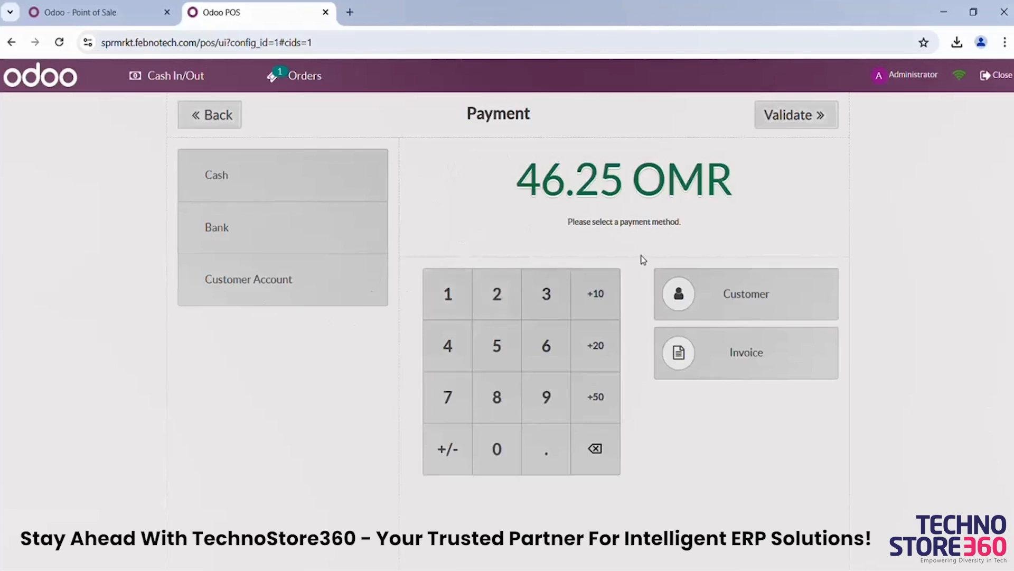
click(310, 280)
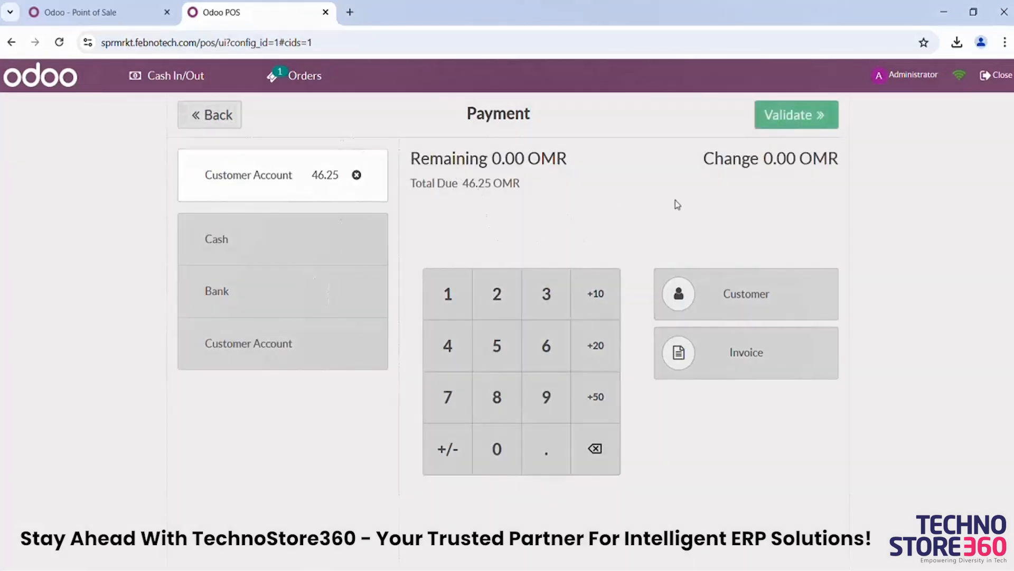
click(745, 291)
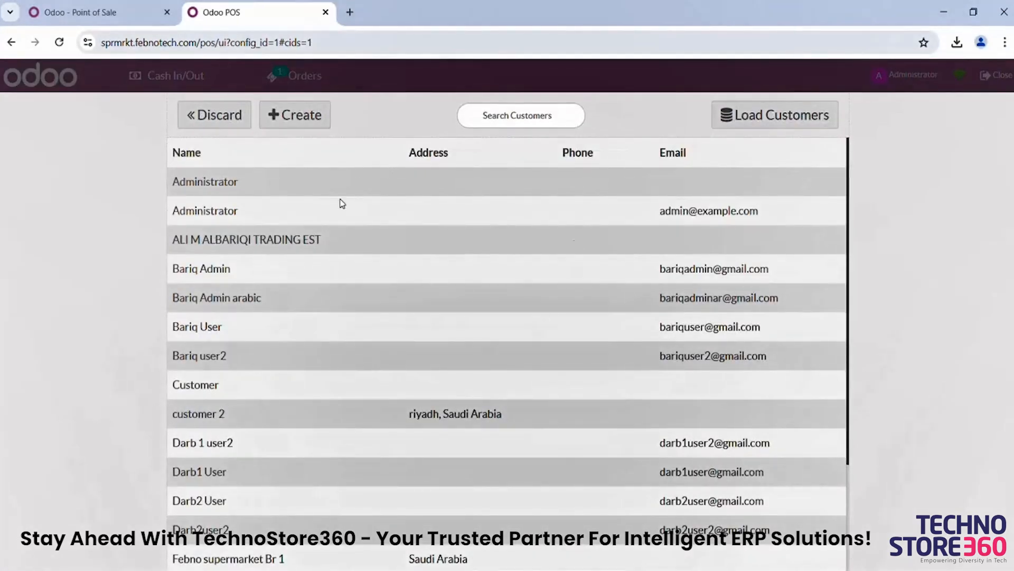
Look through the customer list and search it for "test"
scroll(295, 316, down, 3)
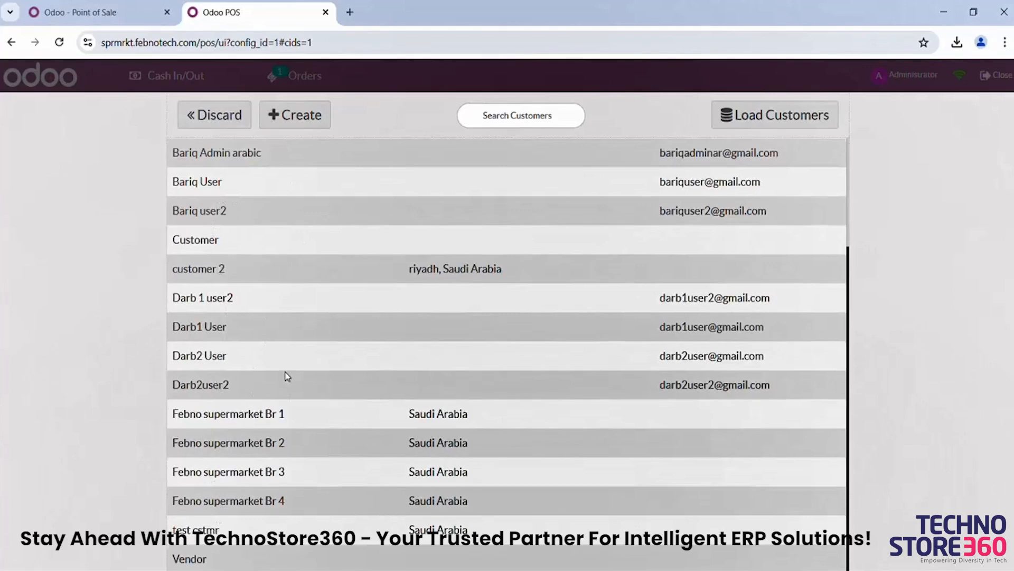
scroll(287, 376, up, 3)
click(484, 113)
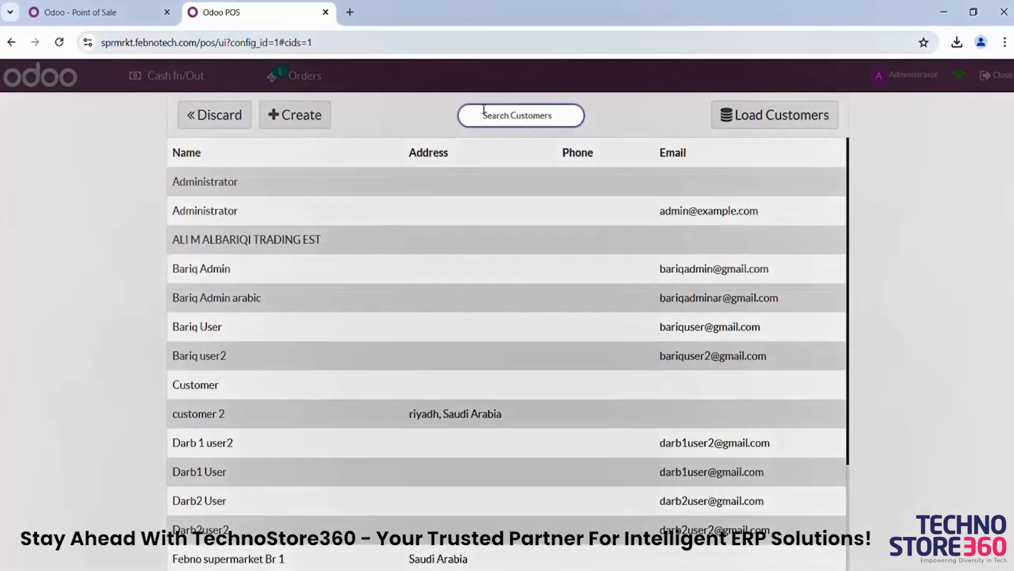
text(test)
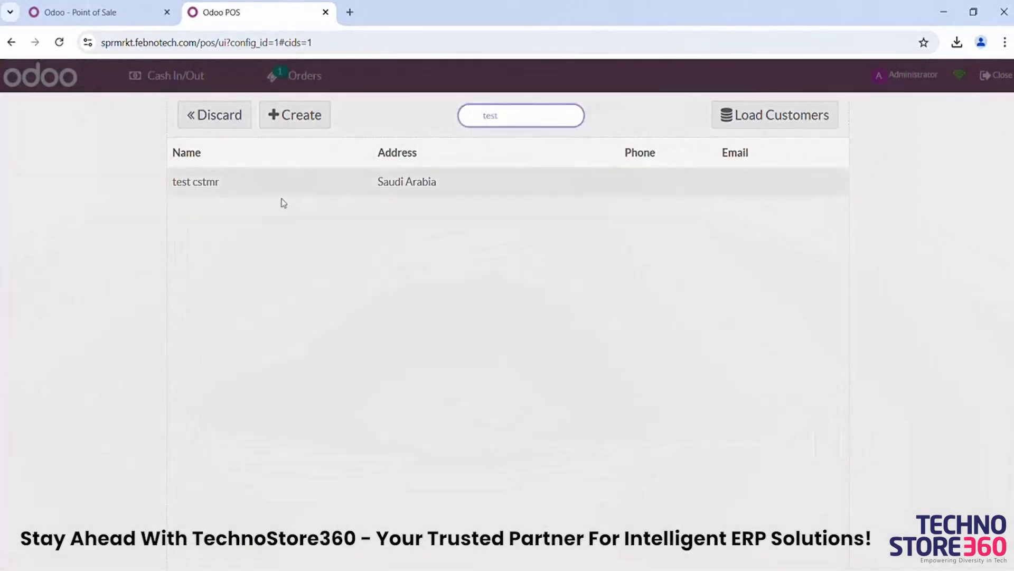
Create and save a customer named "customer test" with street "riyadh", and assign it to the order
click(296, 123)
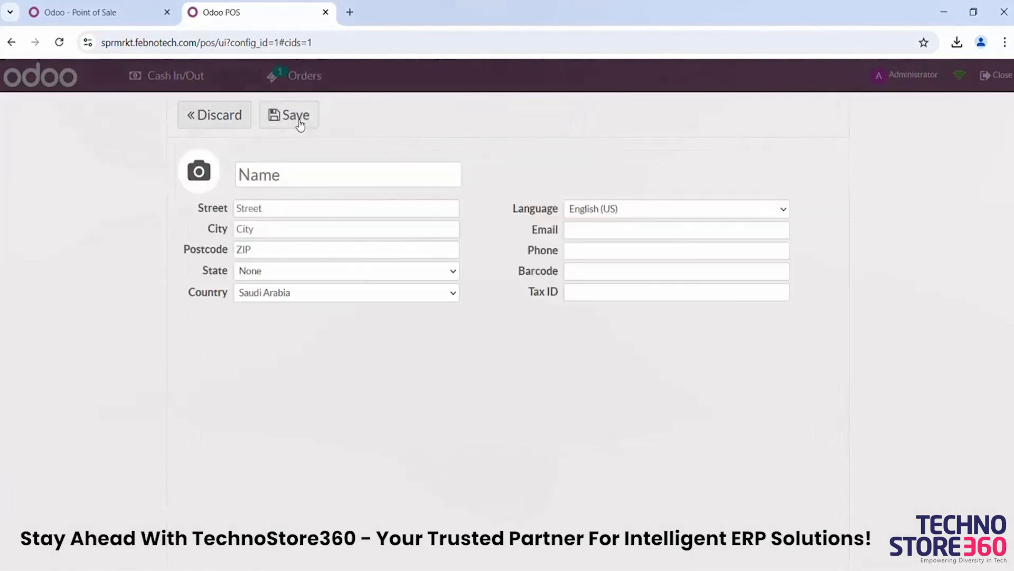
click(276, 176)
text(c)
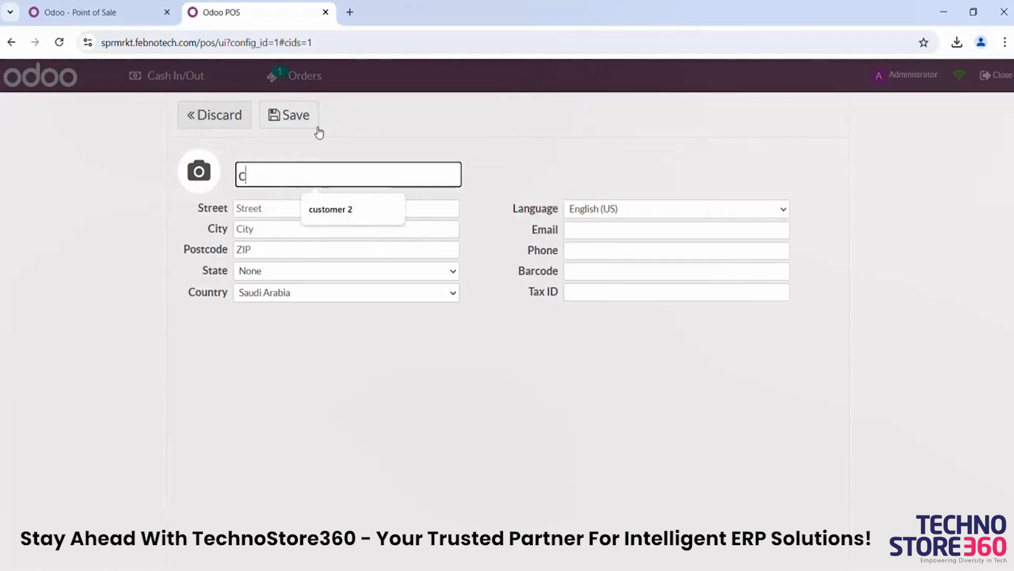
text(ustomer )
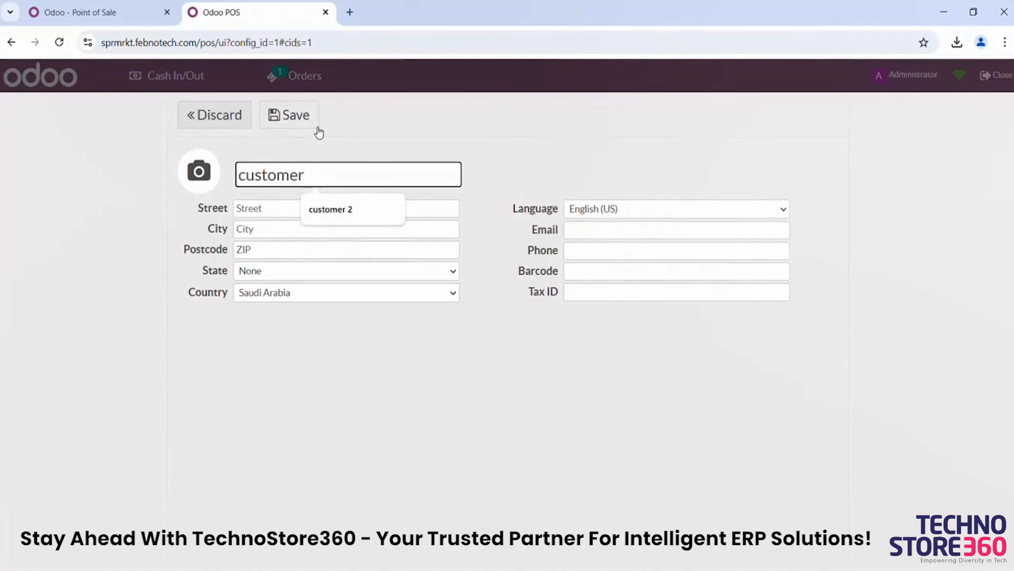
text(test)
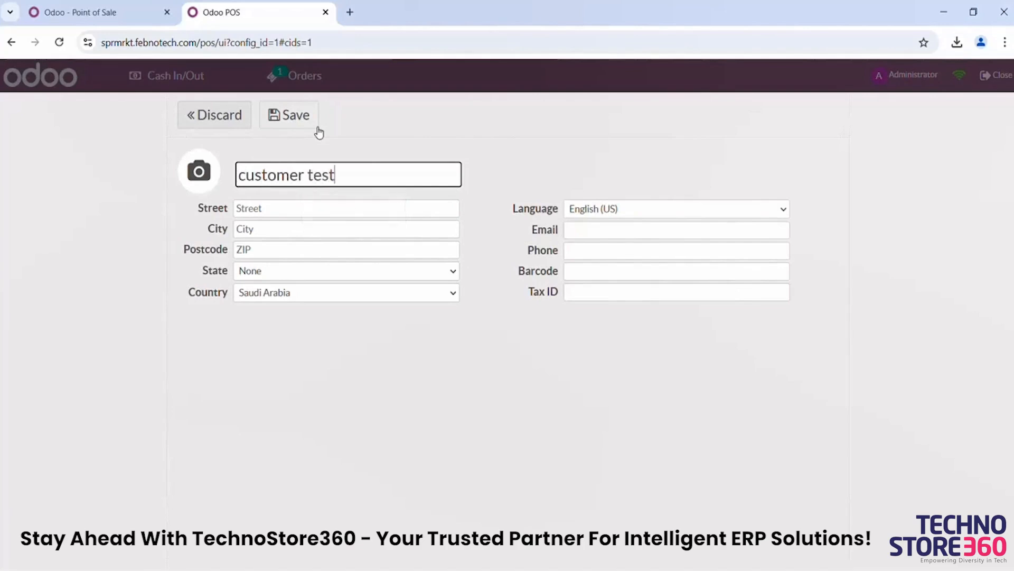
click(319, 208)
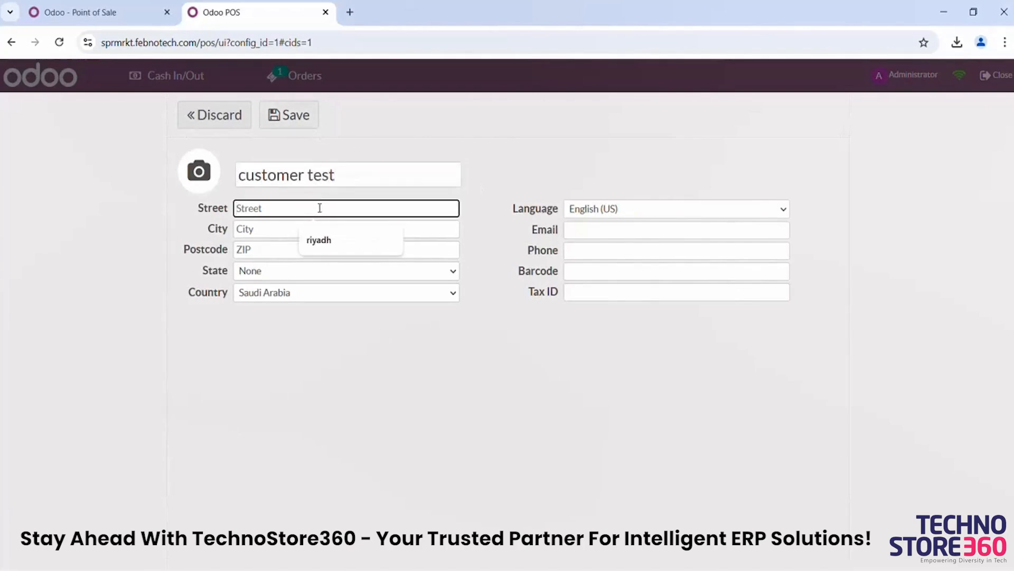
click(319, 239)
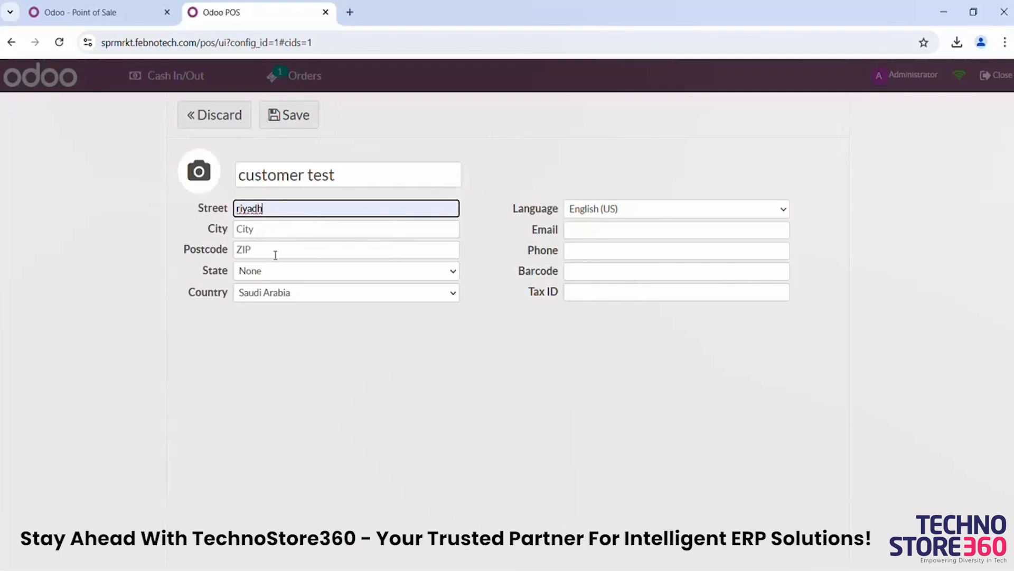
click(262, 234)
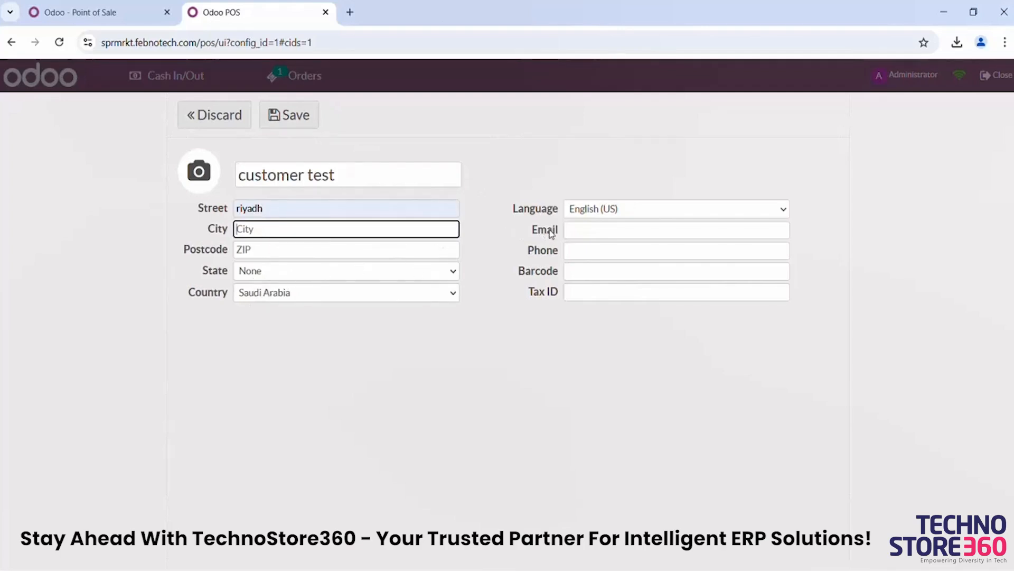
click(292, 115)
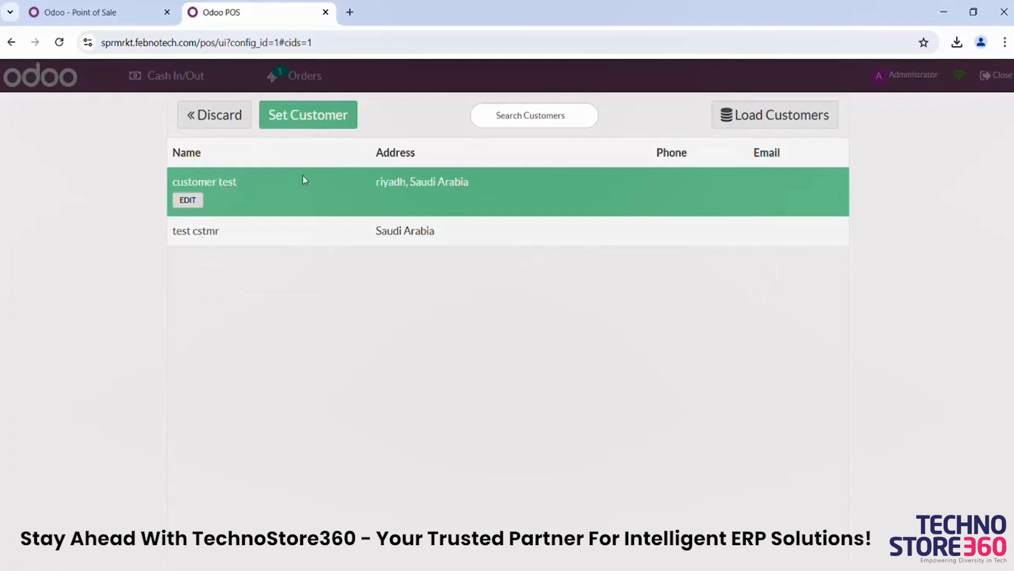
click(302, 124)
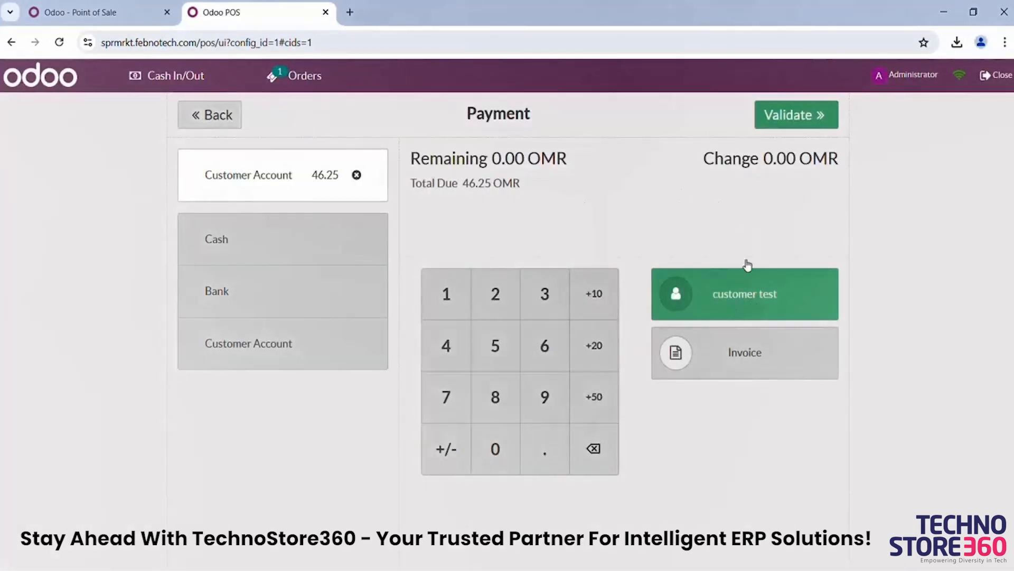
Validate the Customer Account payment without printing, and look over the resulting receipt
click(827, 121)
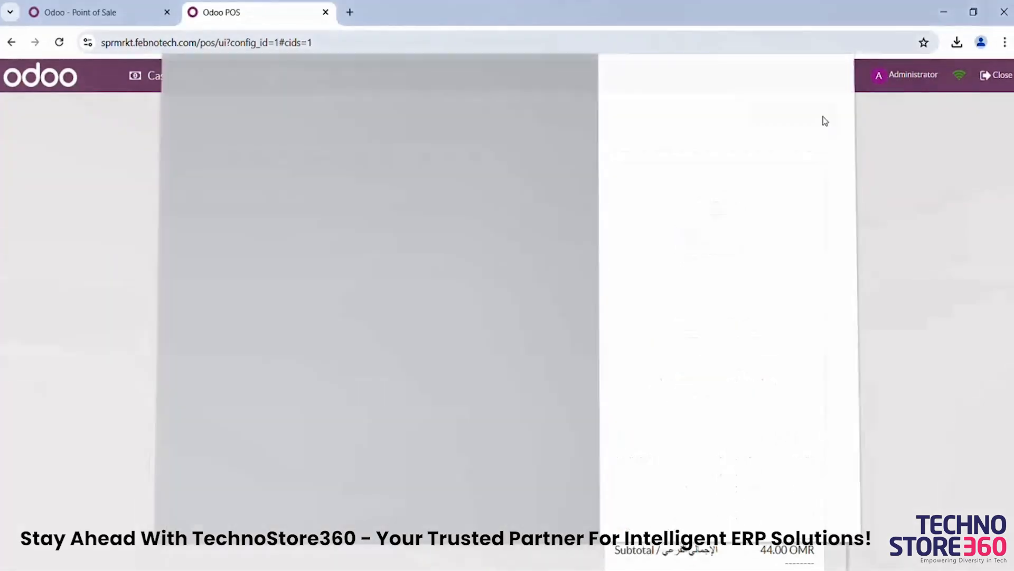
key(Escape)
scroll(721, 231, down, 4)
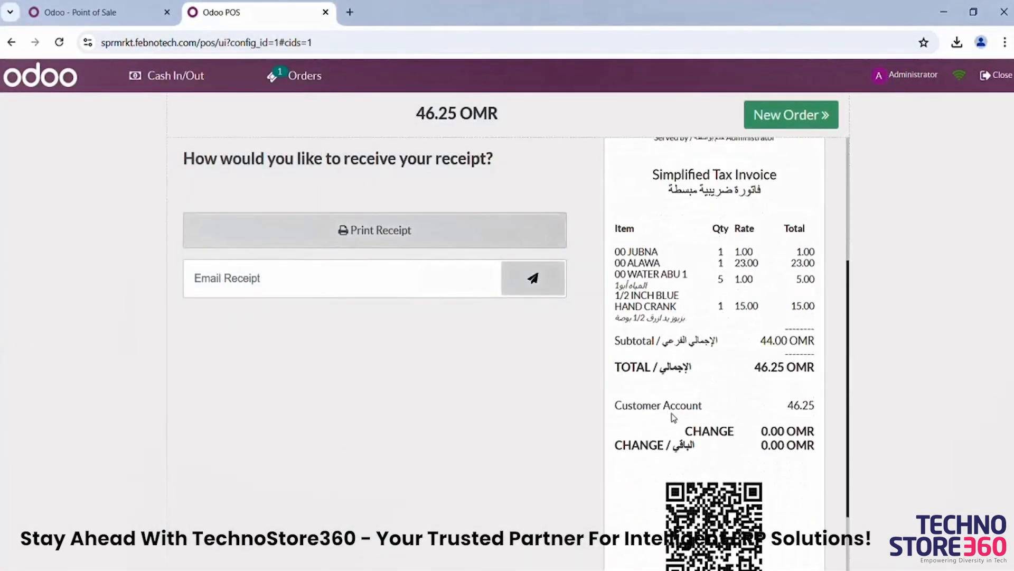
scroll(708, 455, up, 4)
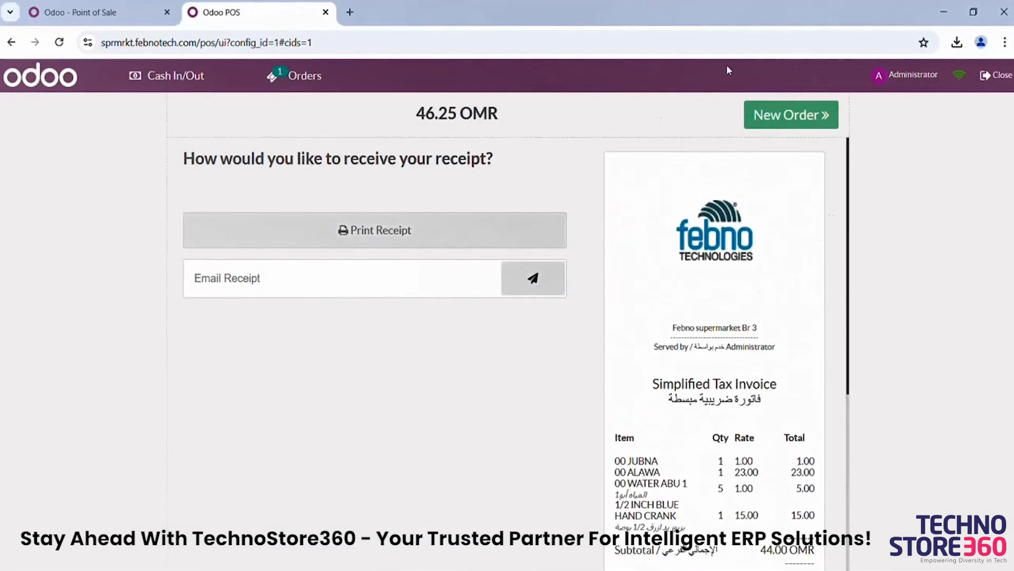
Start a new order with one unit each of 00 JUBNA, 00 WATER ABU 1 and 00
click(784, 125)
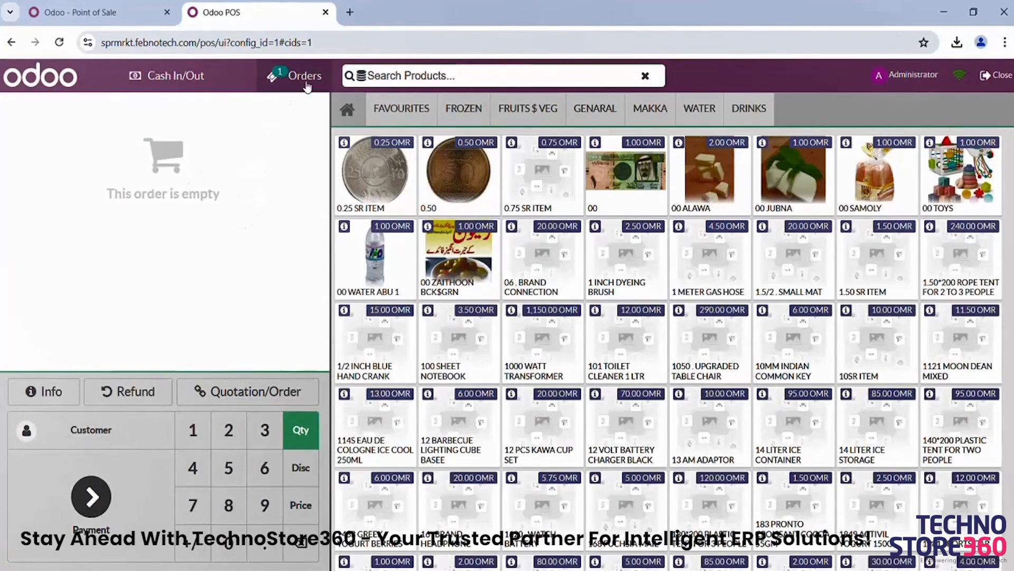
click(799, 185)
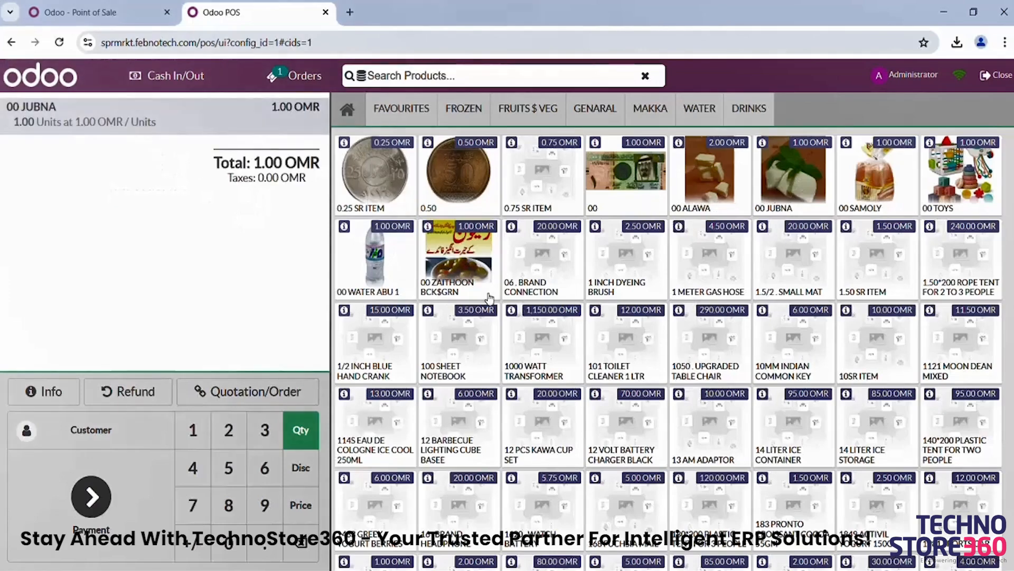
click(375, 280)
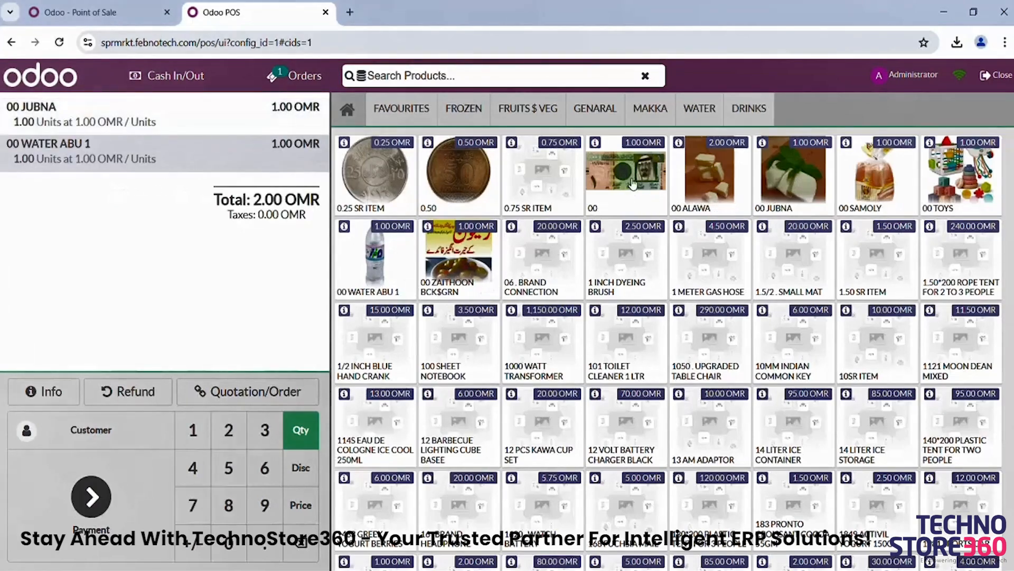
click(631, 184)
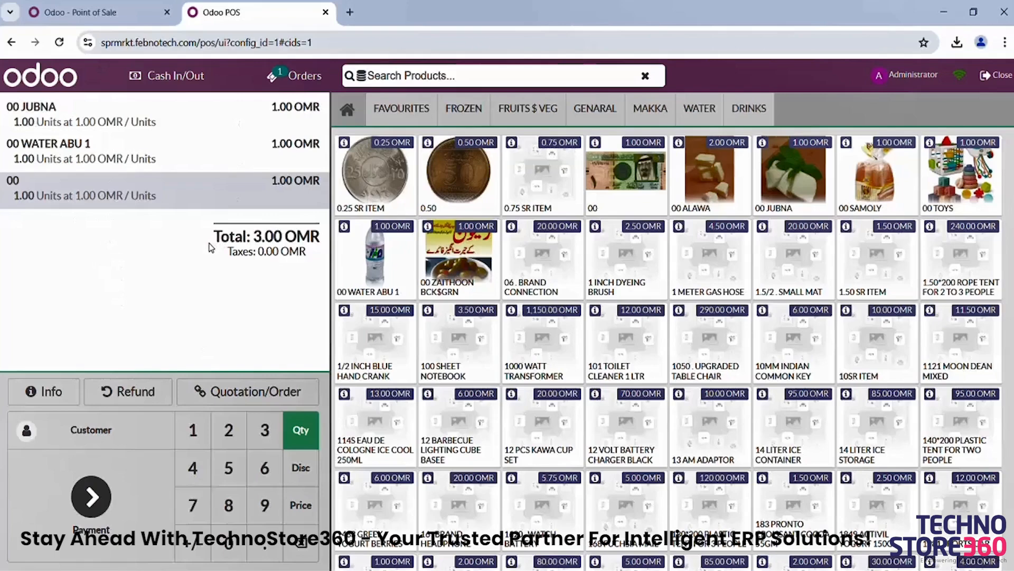
Keep the current order open and build another with one unit each of 00 WATER ABU 1, CHICKEN SADIA 1200 and CHICKEN SADIA 1000
click(298, 78)
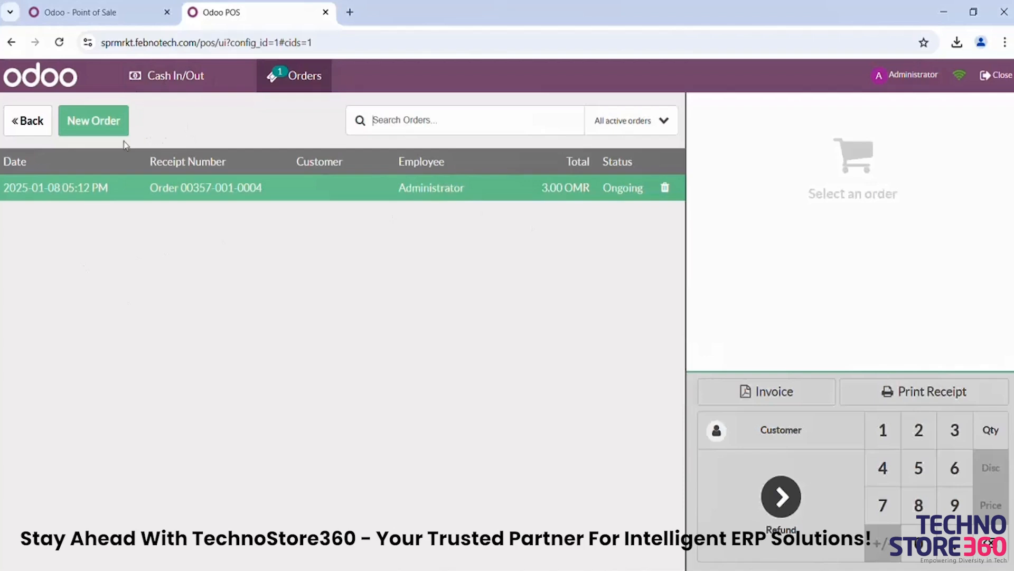
click(94, 134)
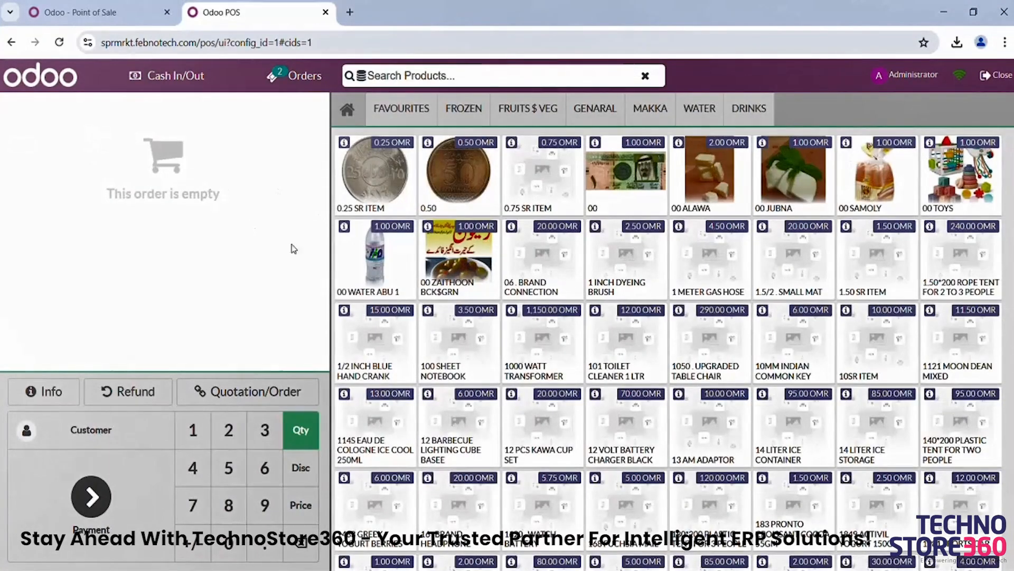
click(370, 280)
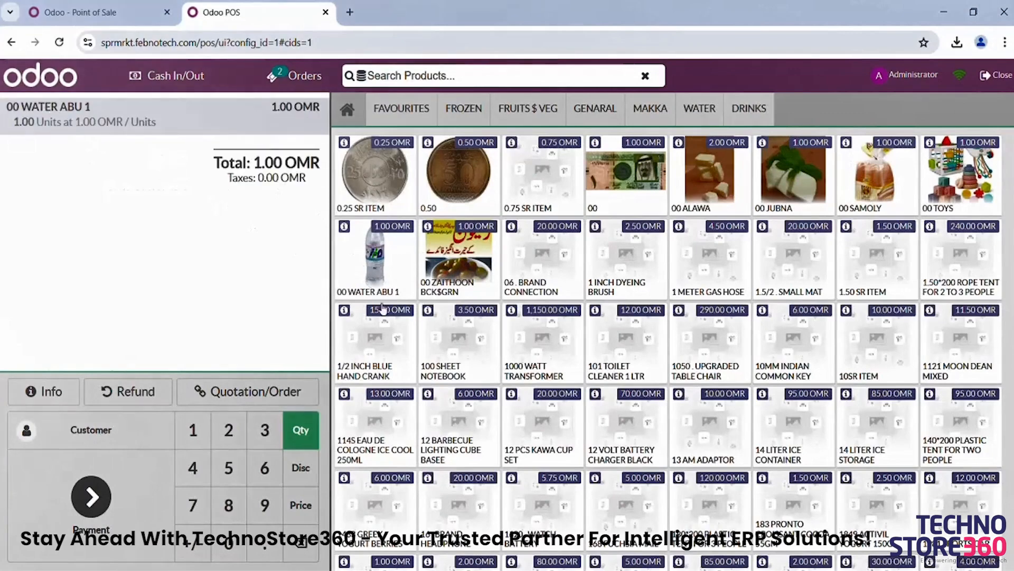
click(406, 109)
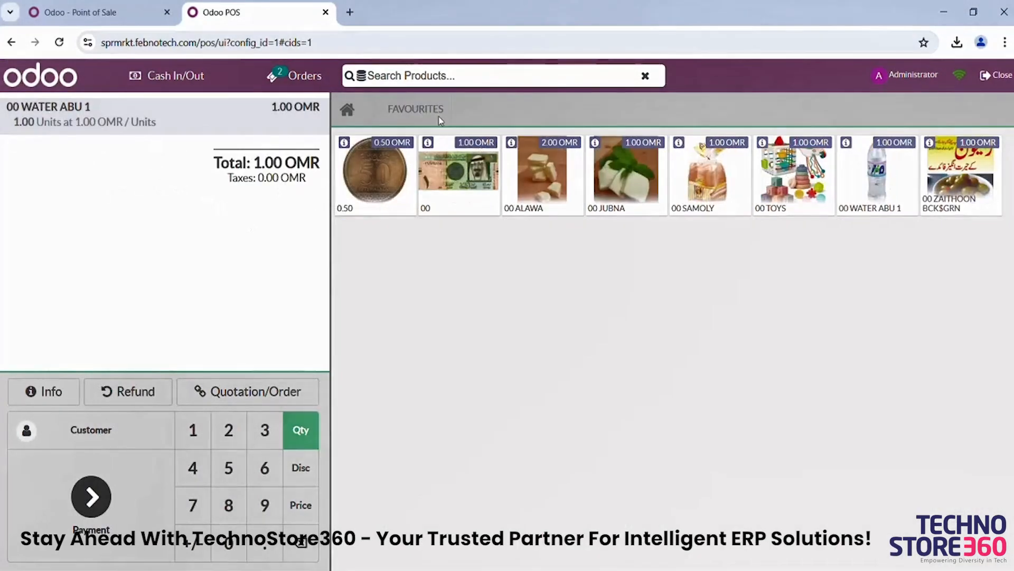
click(439, 118)
click(465, 110)
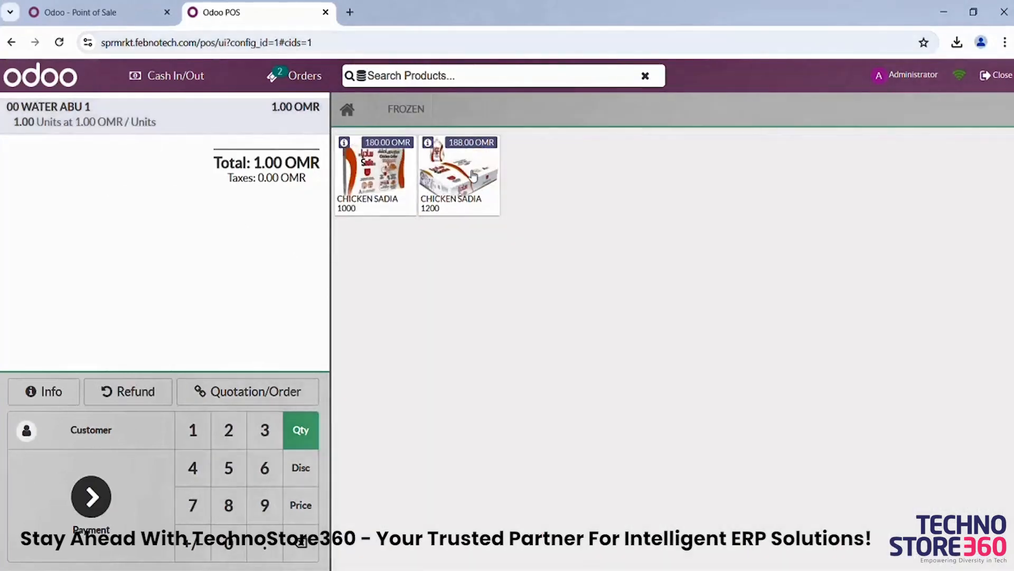
click(472, 176)
click(396, 197)
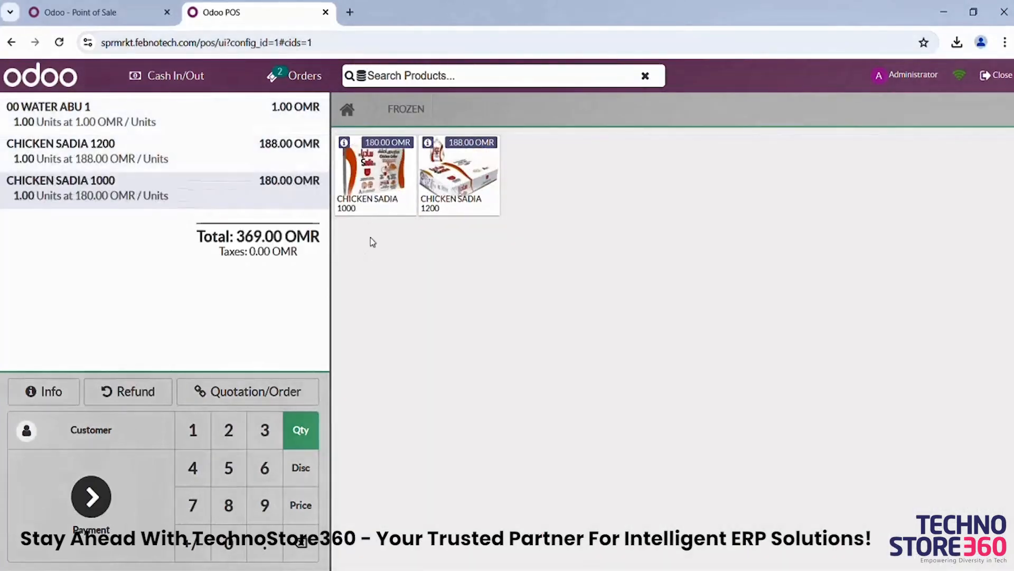
click(347, 109)
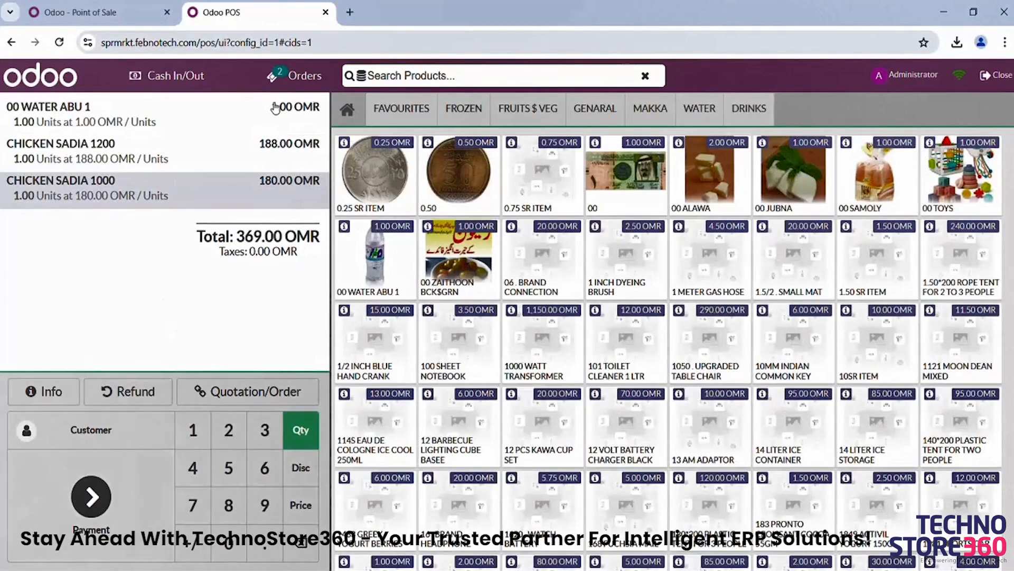
Switch to the ongoing 3.00 OMR order, and return to the order with the CHICKEN SADIA items
click(296, 75)
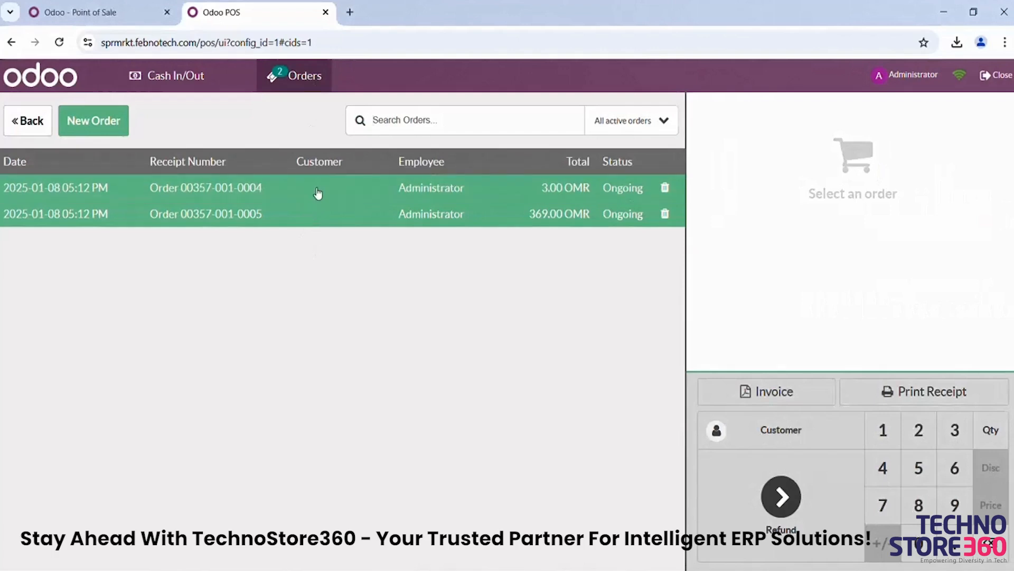
click(334, 194)
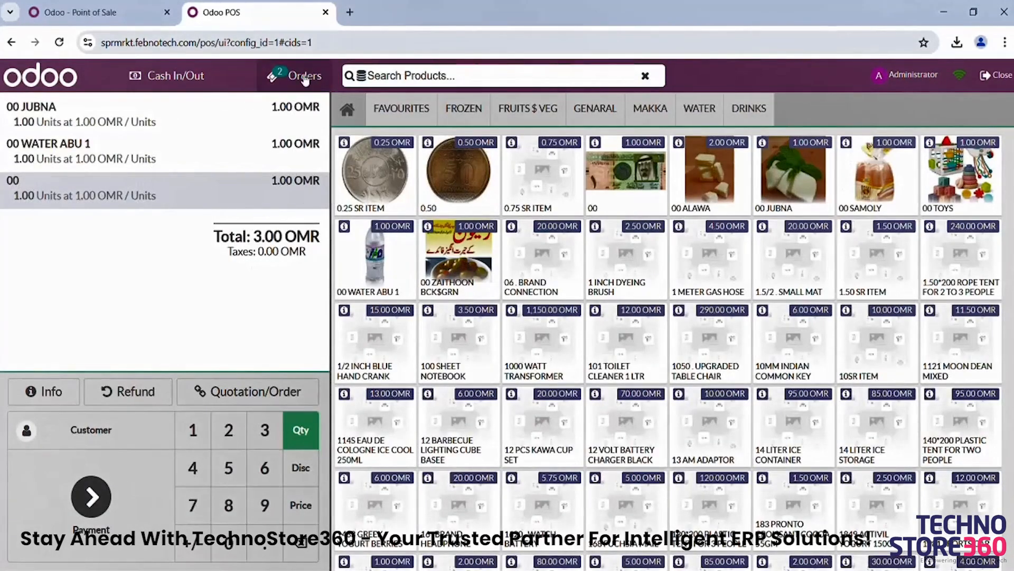
click(305, 79)
click(323, 220)
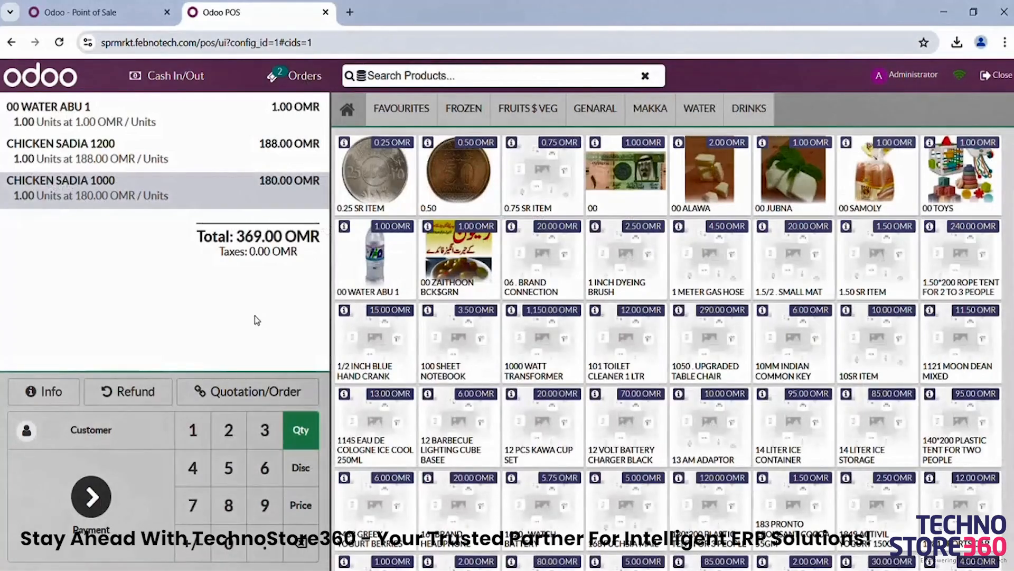
Settle the CHICKEN SADIA order in full with Cash, and leave its receipt for a new order without printing
click(93, 499)
click(273, 175)
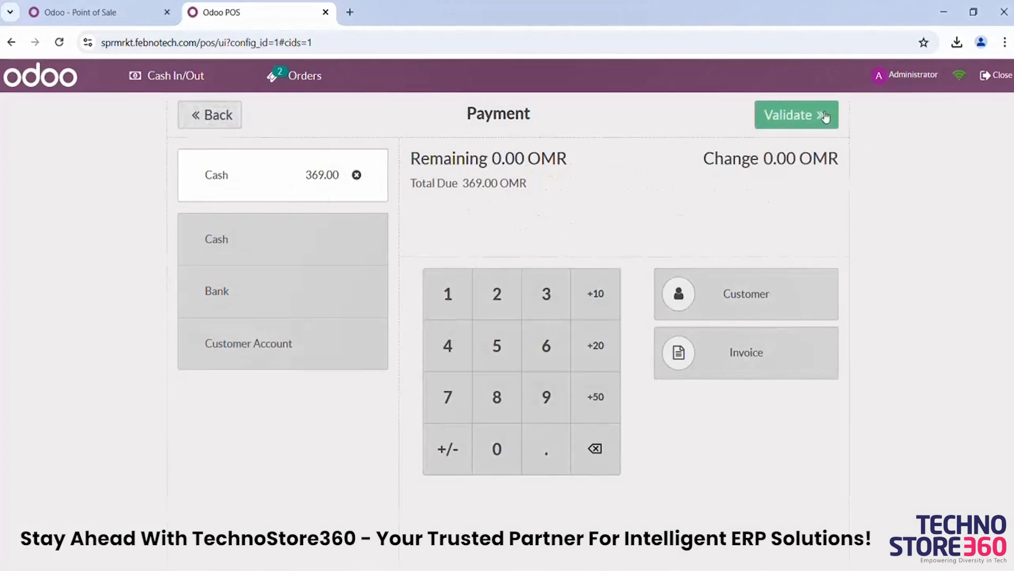
click(800, 115)
key(Escape)
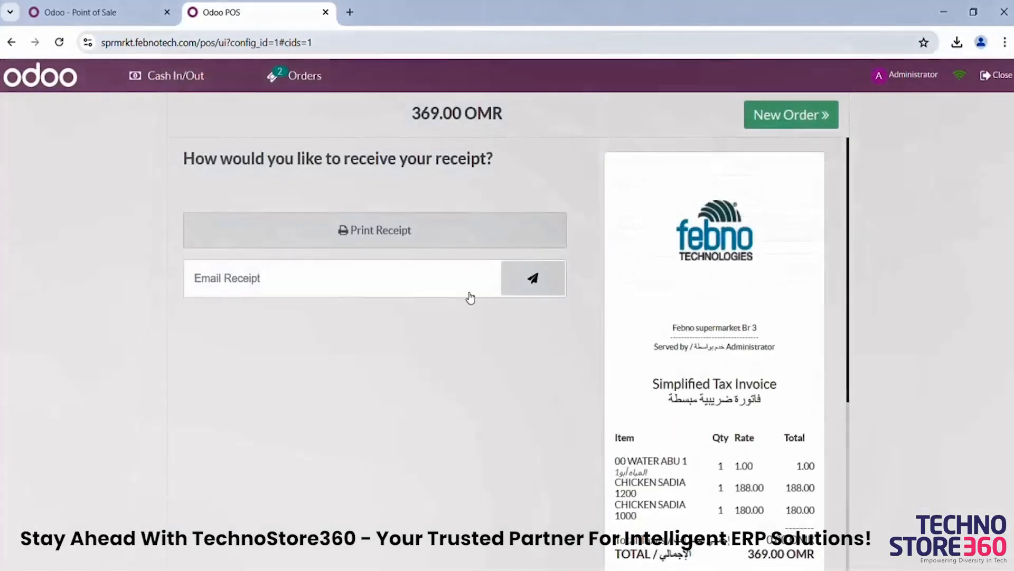
scroll(642, 316, down, 4)
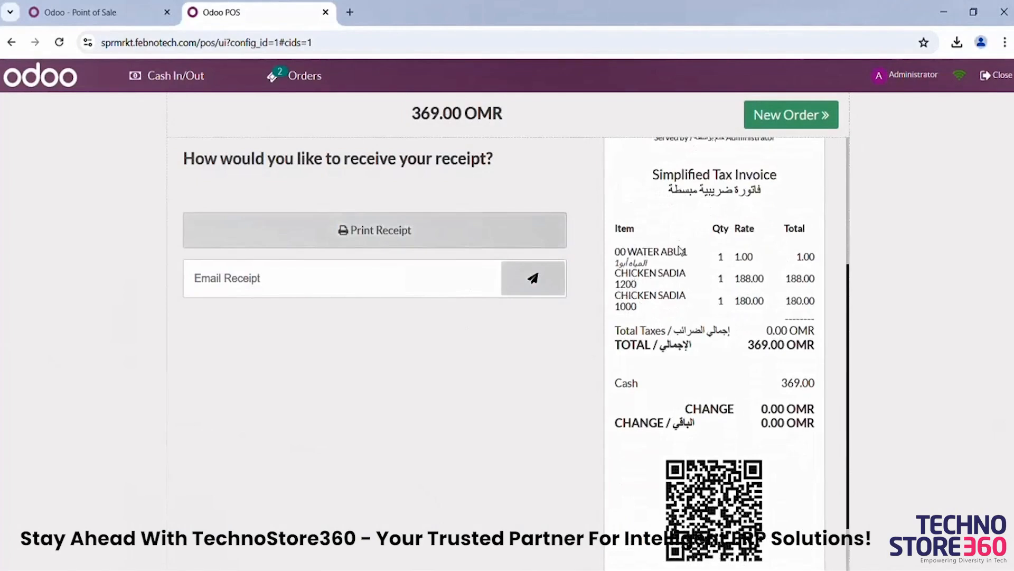
click(775, 122)
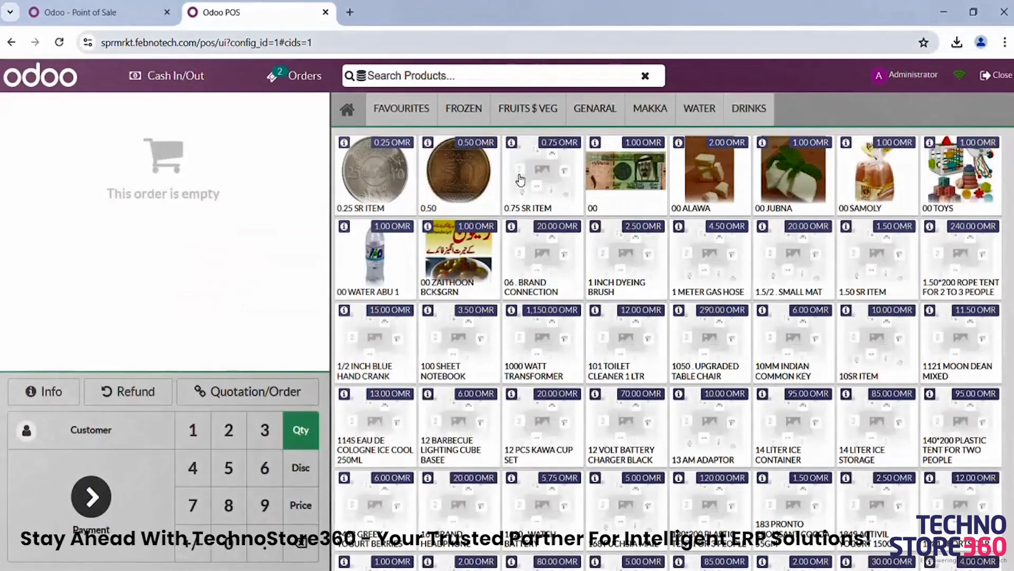
Reopen the ongoing 3.00 OMR order and settle it in full with Cash, leaving its receipt unprinted for a new order
click(299, 84)
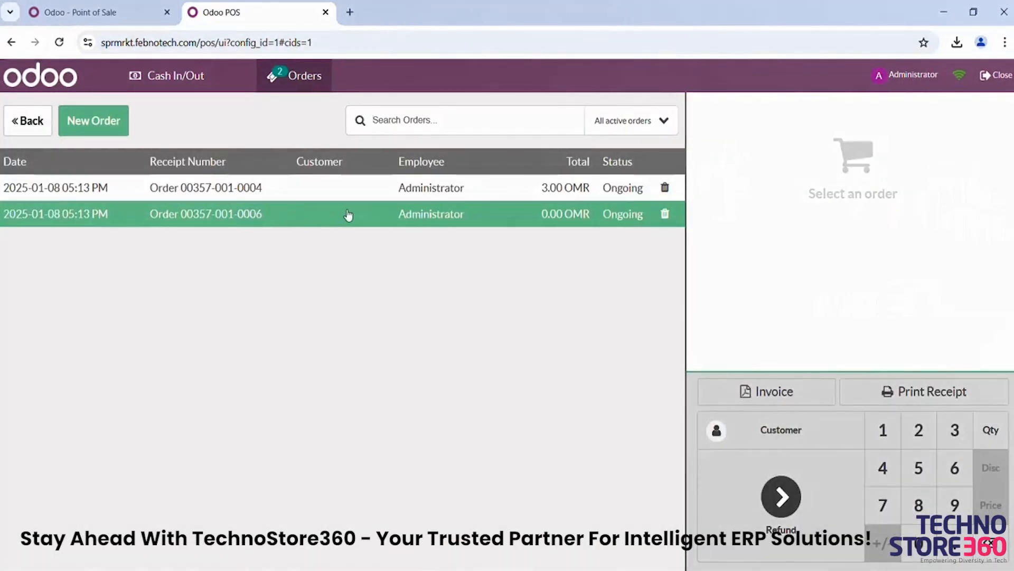
click(328, 190)
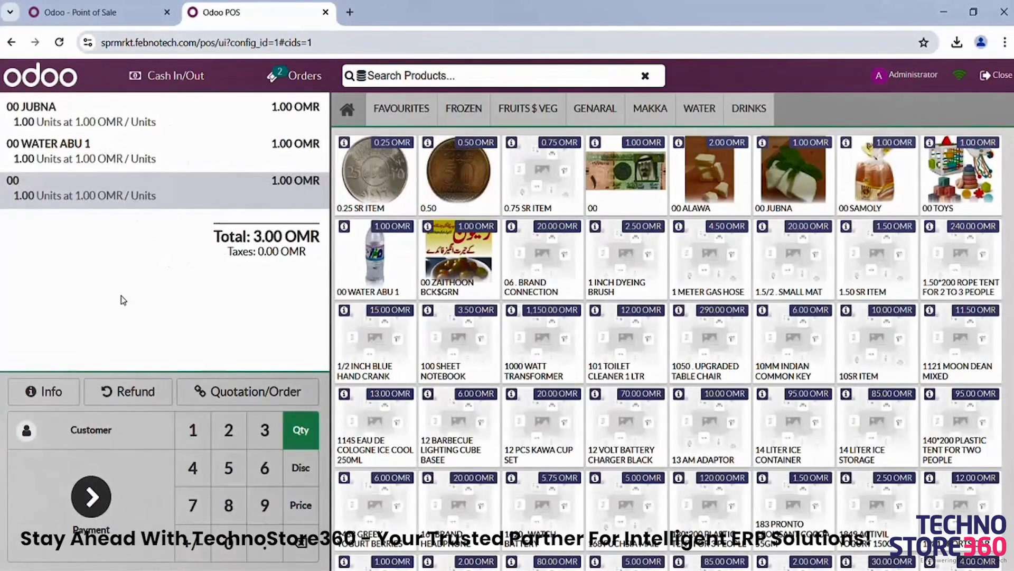
click(125, 521)
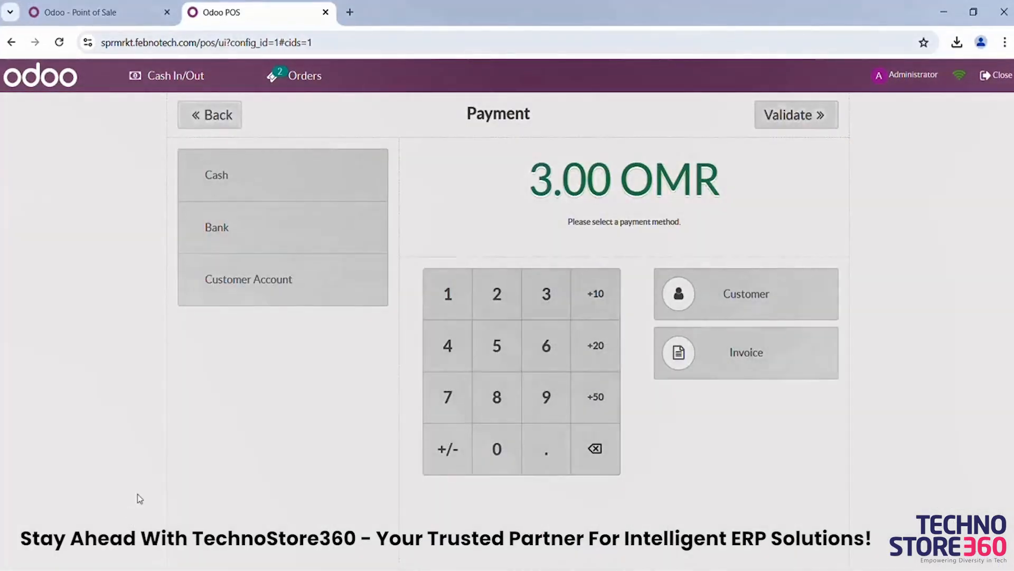
click(319, 192)
click(792, 118)
key(Escape)
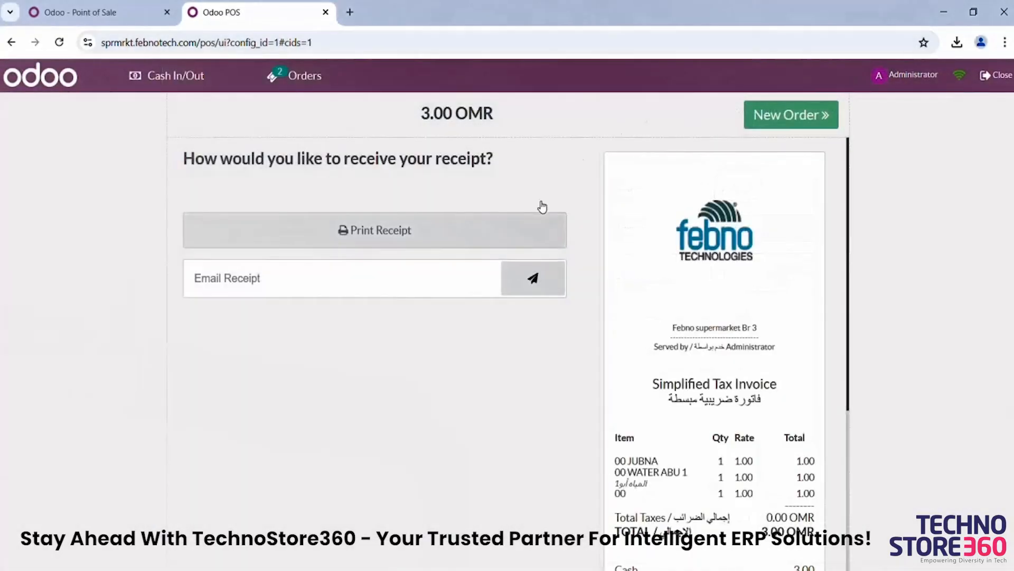
scroll(665, 197, down, 3)
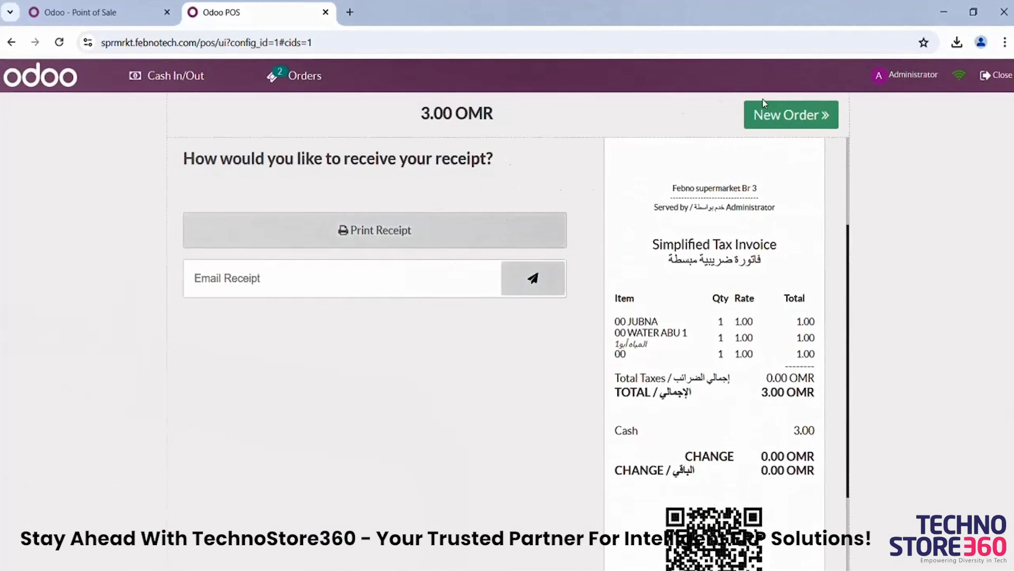
click(779, 121)
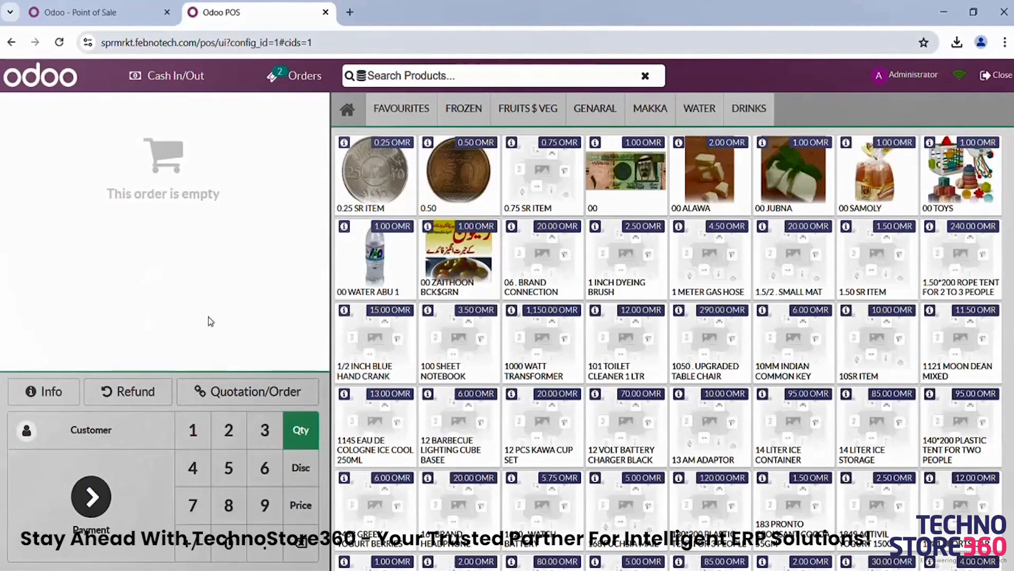
Open the paid orders for a refund, filter them by part of the receipt number, and select the 2.00 OMR order
click(124, 409)
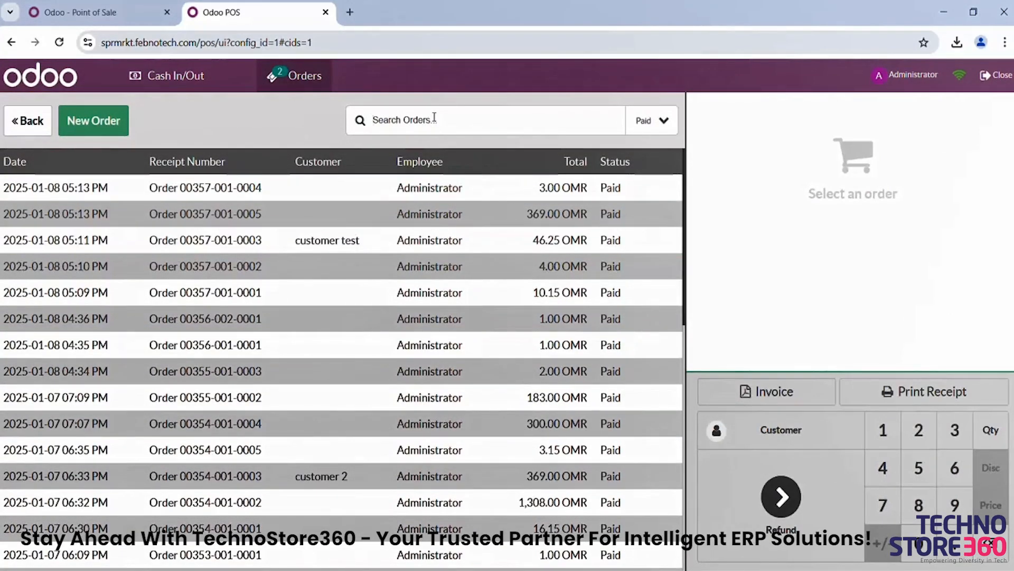
text(344)
key(BackSpace)
key(BackSpace)
text(55)
key(Return)
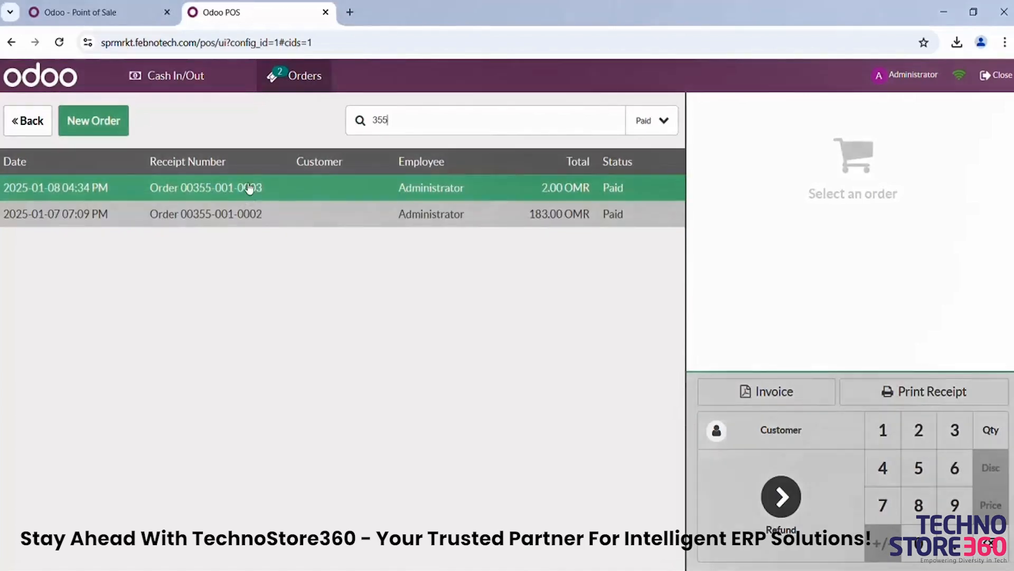
click(265, 197)
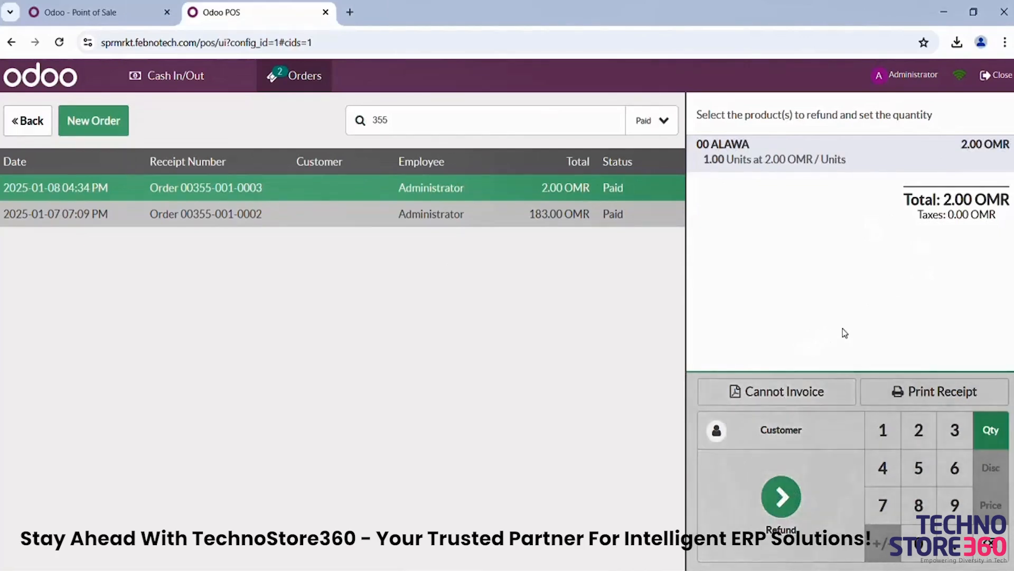
Refund one unit of 00 ALAWA, paying back 2.00 OMR in Cash, and validate the refund without printing
click(820, 501)
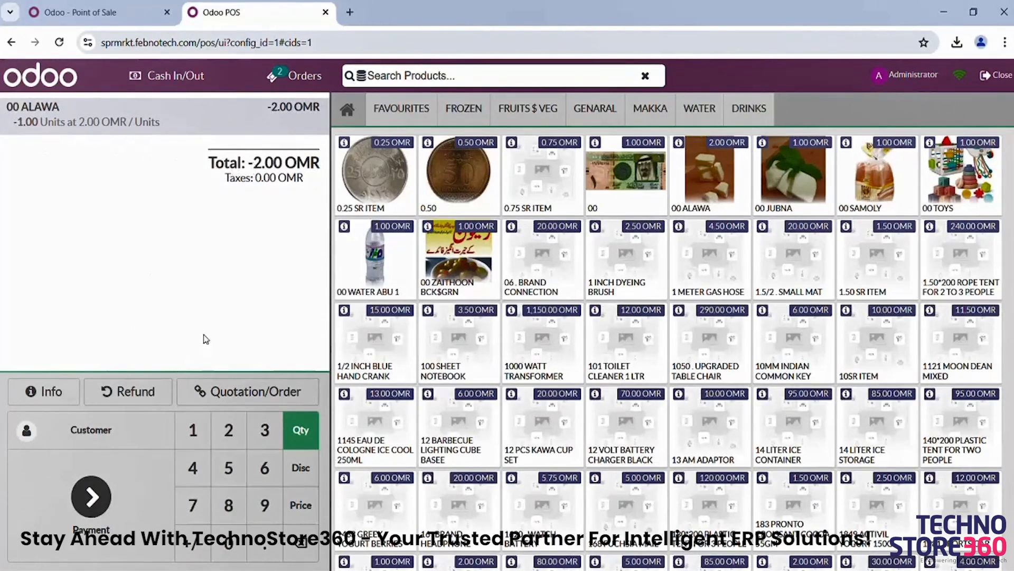
click(127, 484)
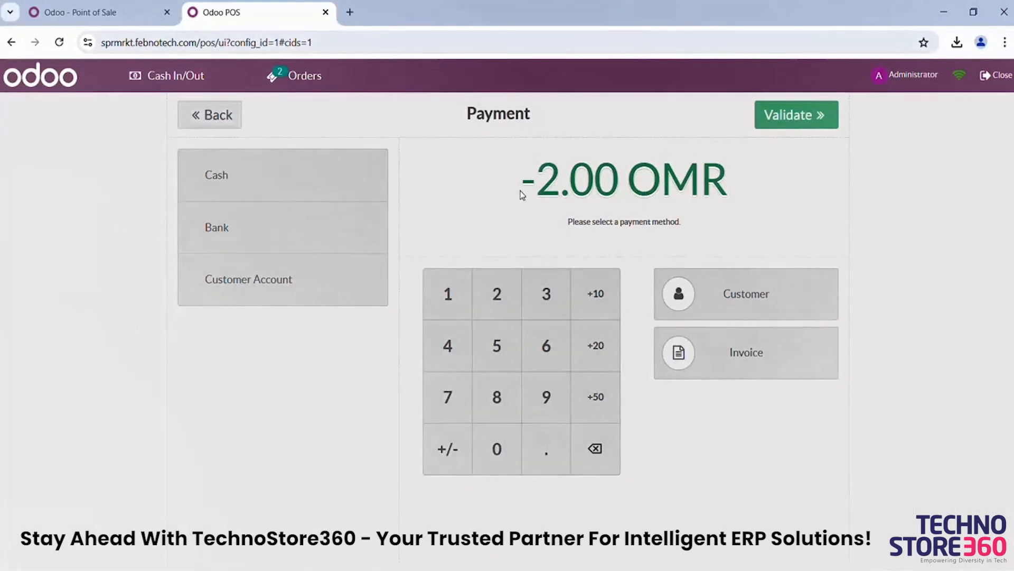
click(306, 187)
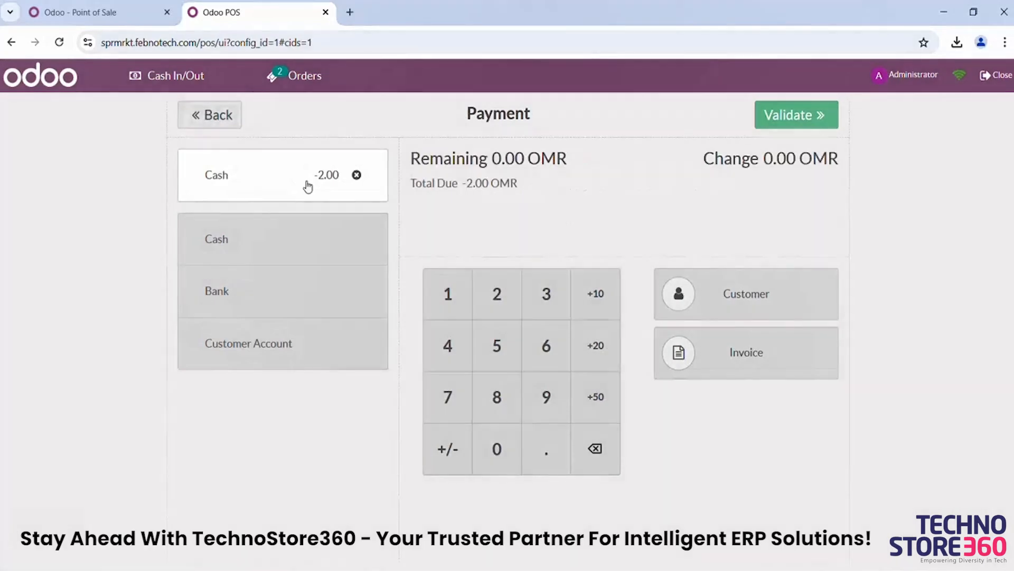
click(776, 130)
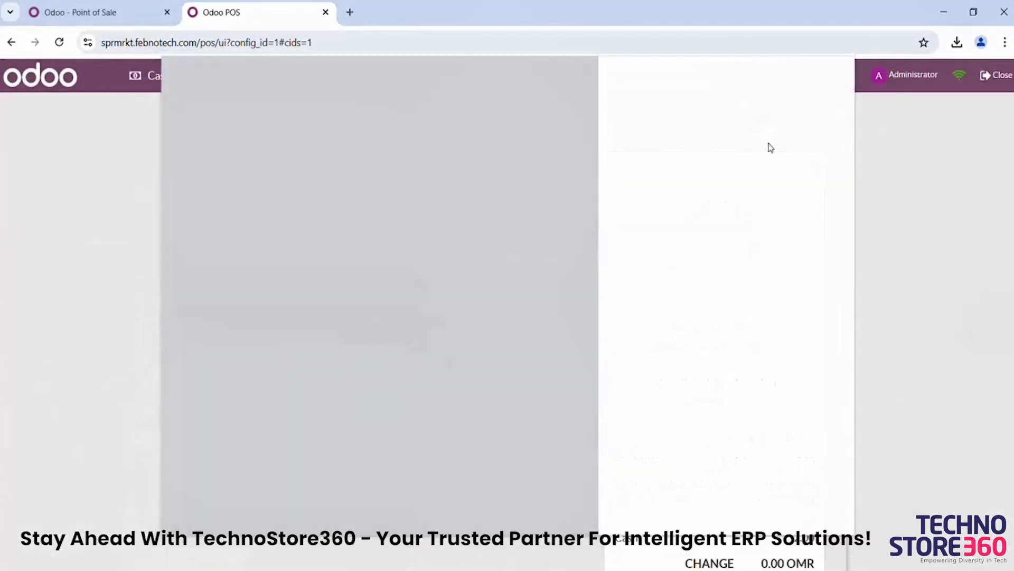
key(Escape)
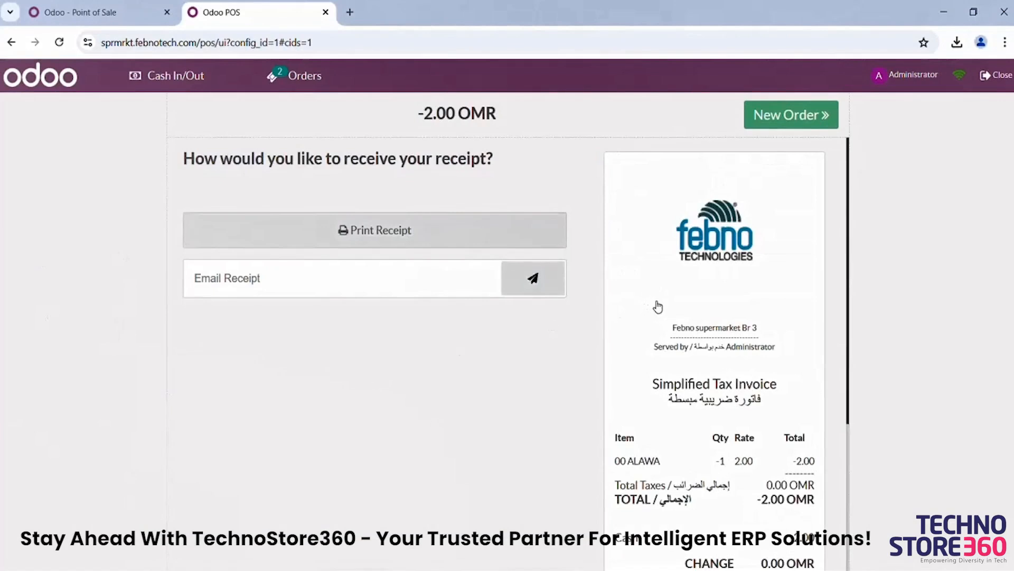
Review the refund receipt down to its QR code and start a new order without printing
scroll(655, 306, down, 4)
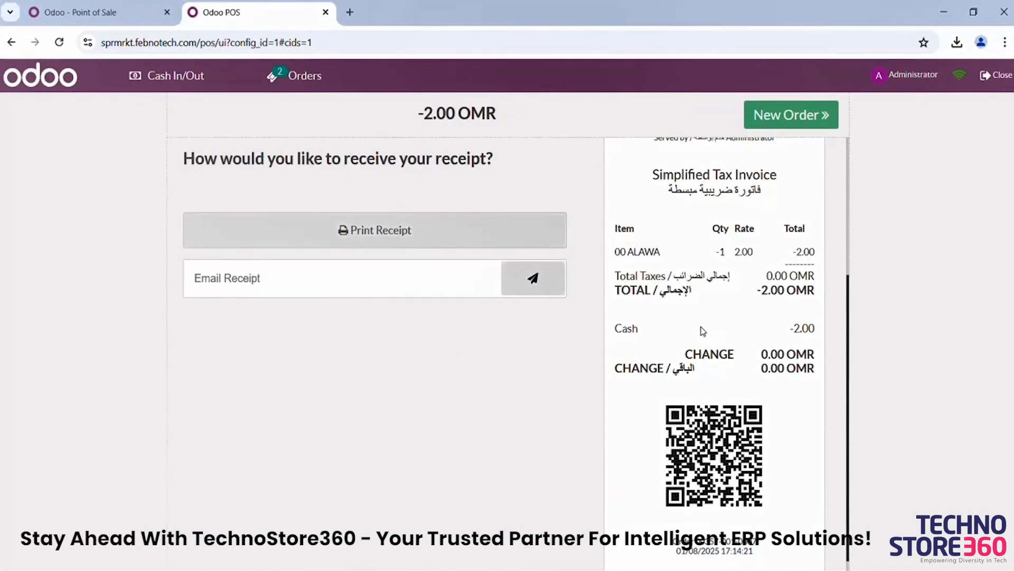
click(791, 115)
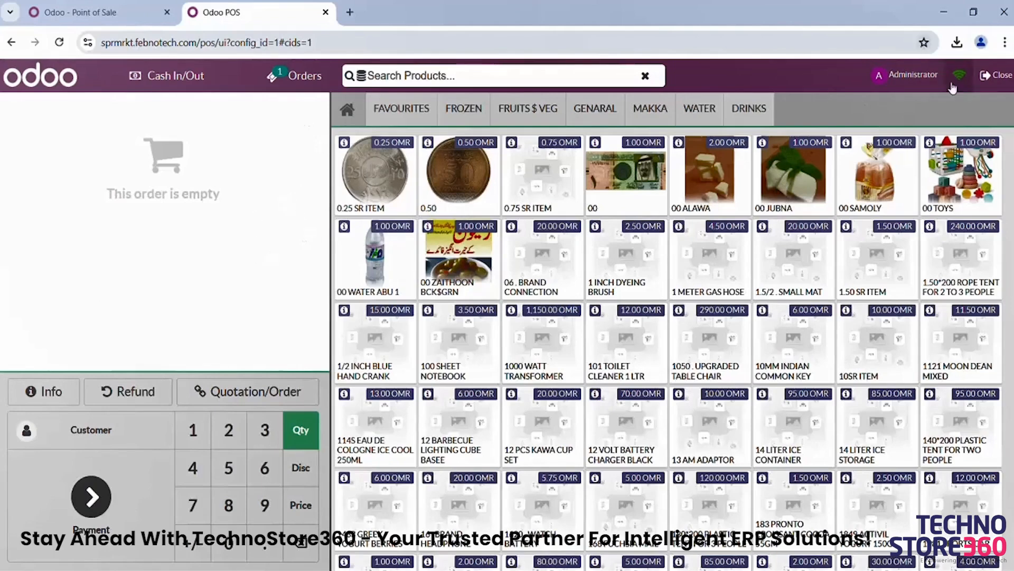
Close the POS session with a counted cash amount of 482.15 OMR
click(987, 84)
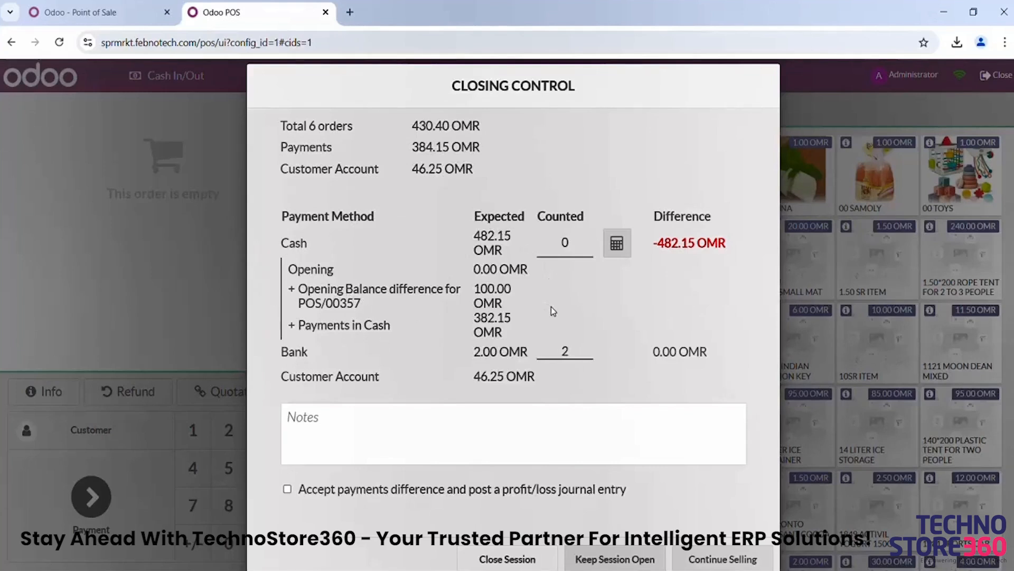
click(579, 253)
text(48)
key(BackSpace)
text(34)
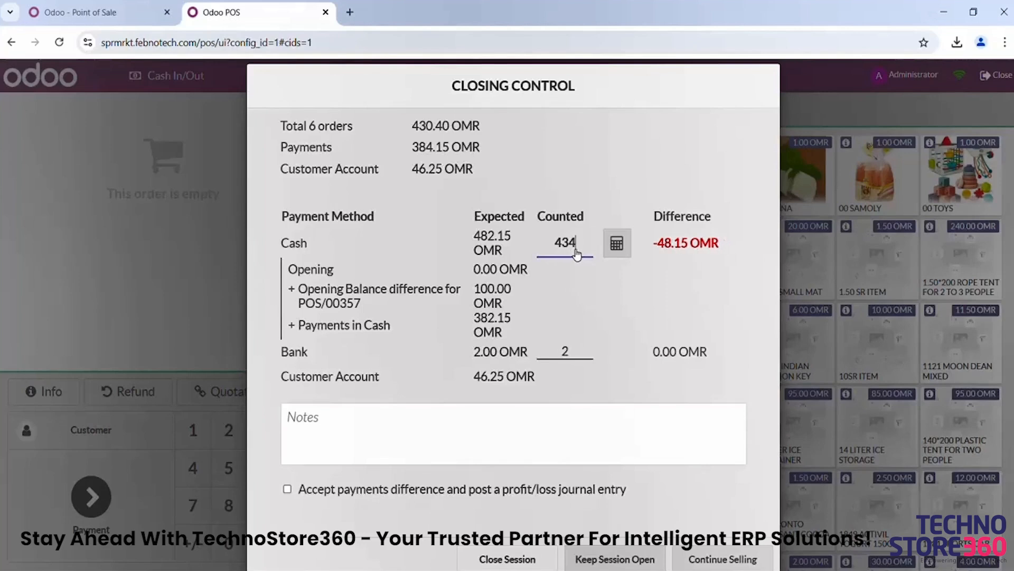
key(BackSpace)
key(BackSpace)
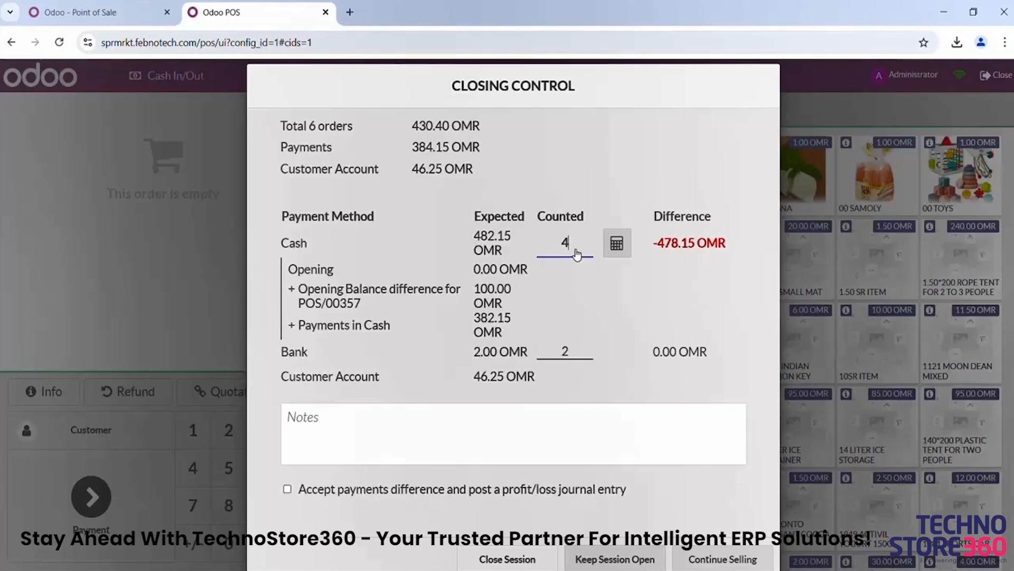
key(BackSpace)
text(482.15)
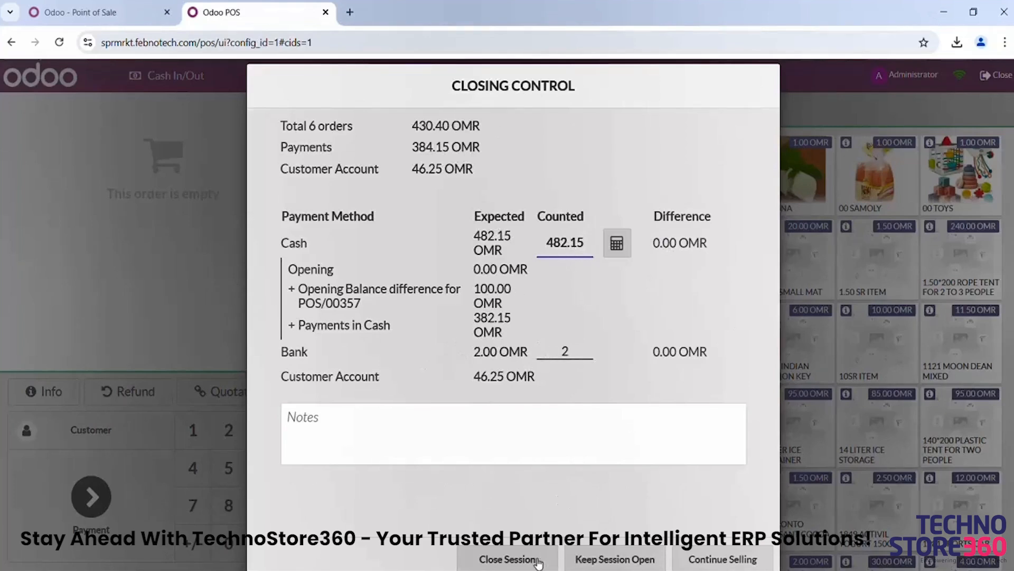
click(521, 563)
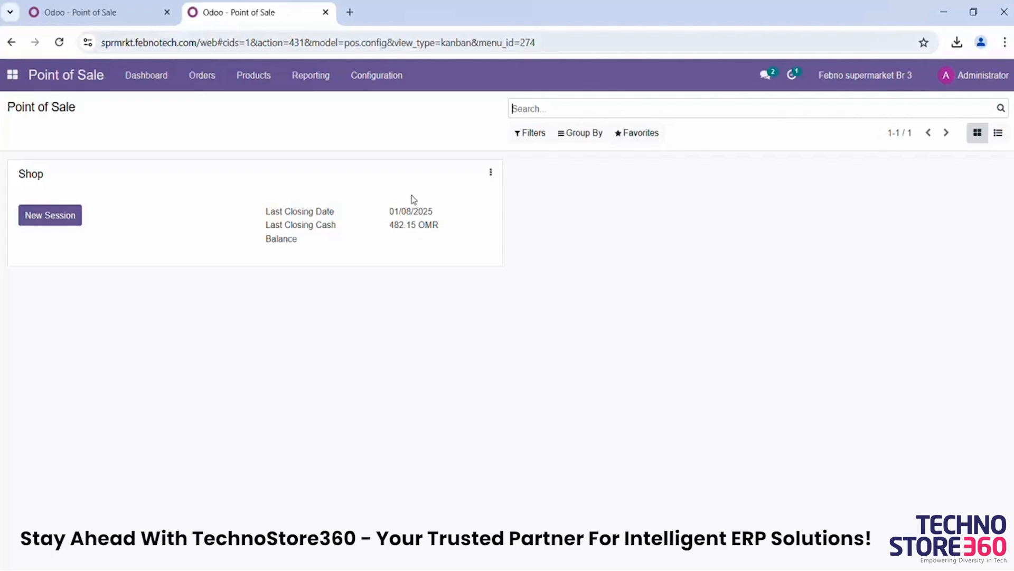
Print the Posted Session Report for session POS/00357 as PDF and open the downloaded file
click(309, 88)
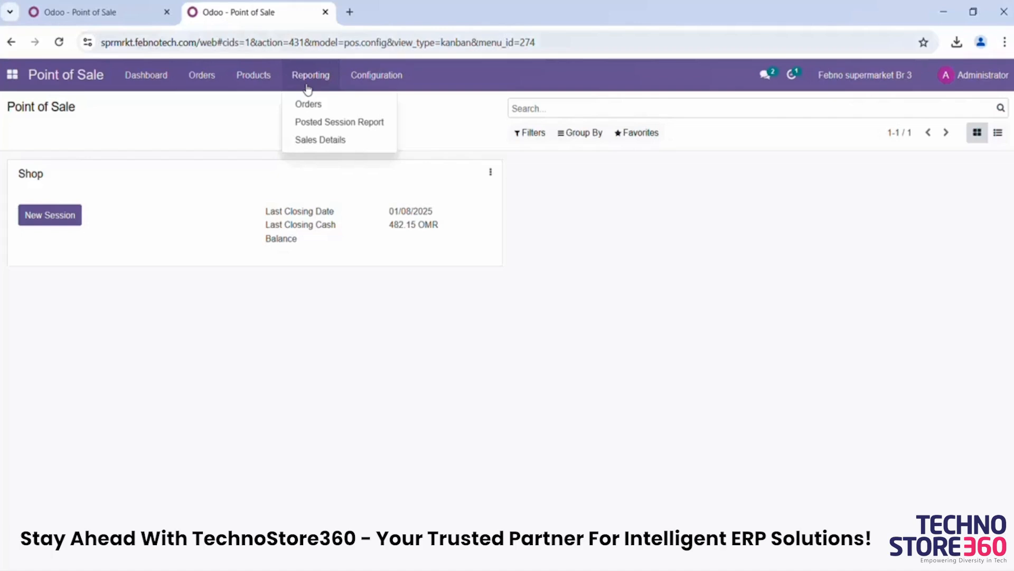
click(312, 131)
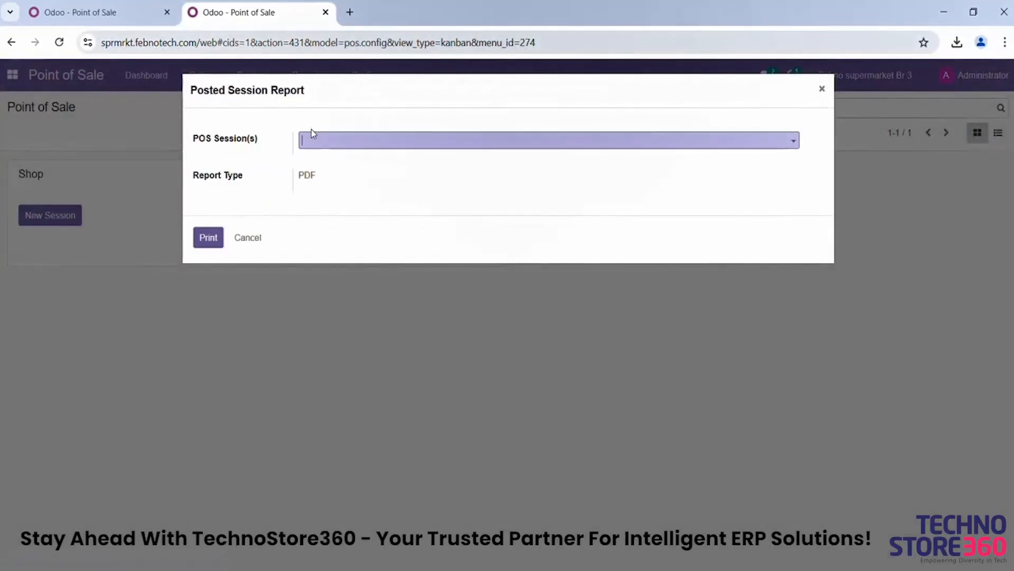
click(320, 146)
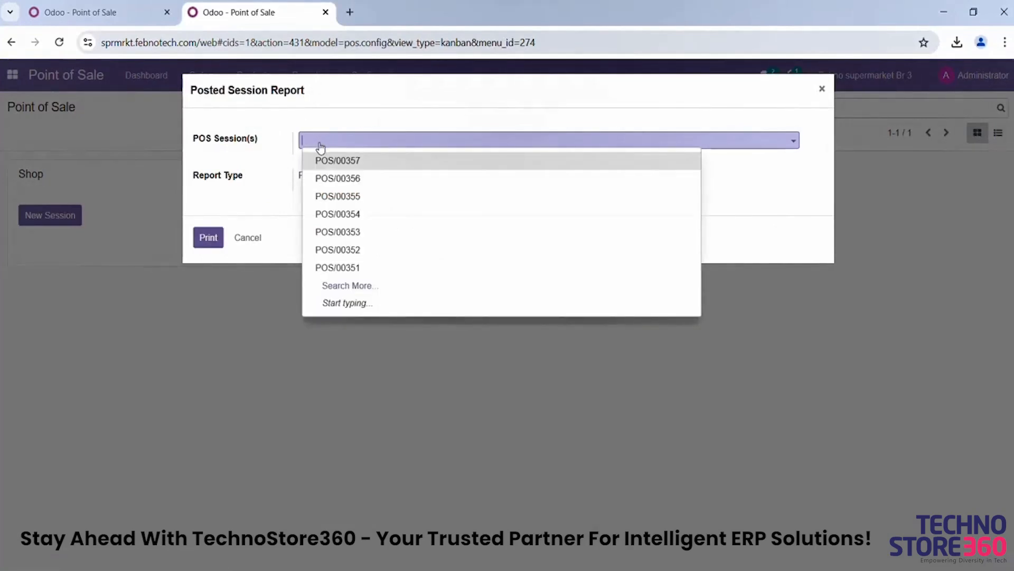
click(349, 168)
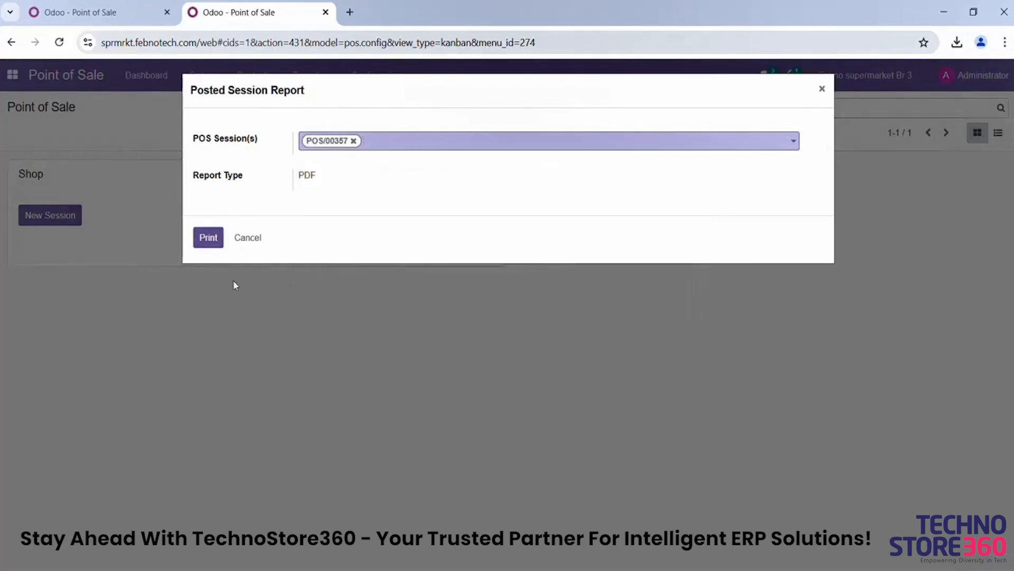
click(214, 238)
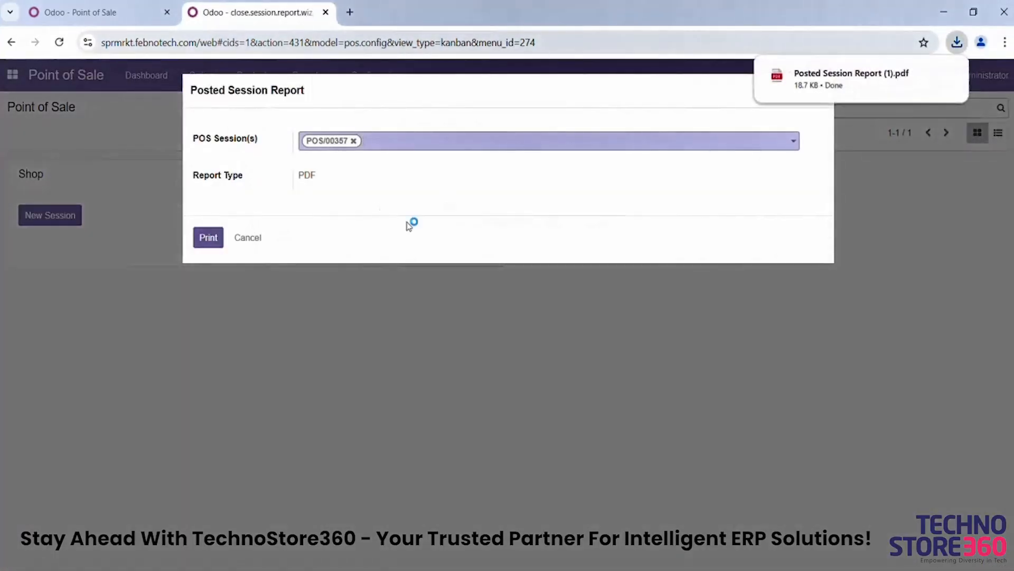
click(846, 78)
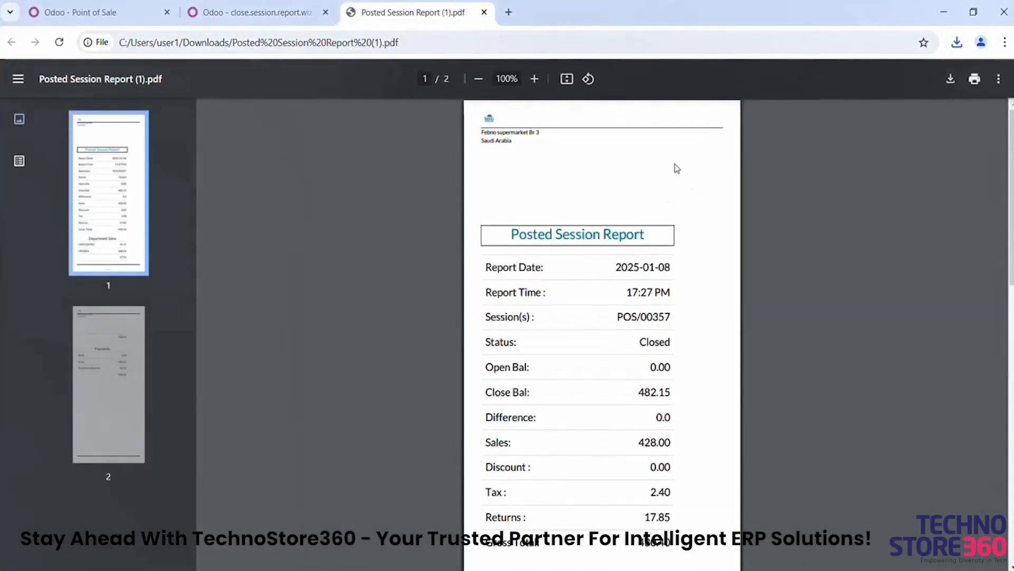
Read the session report's balances, department sales and payments on both pages, and close the report and its dialog
scroll(677, 170, down, 1)
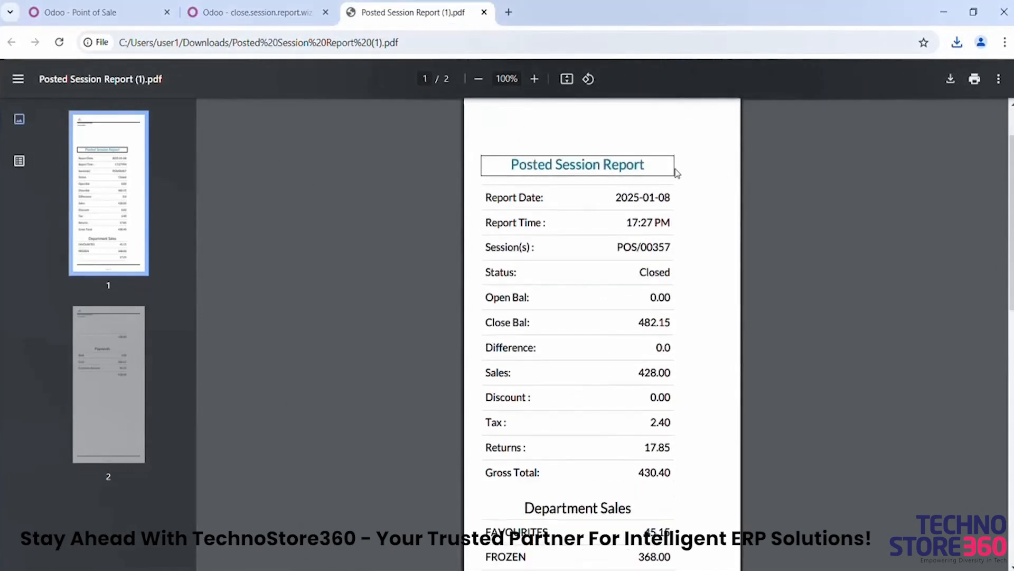
scroll(677, 172, down, 1)
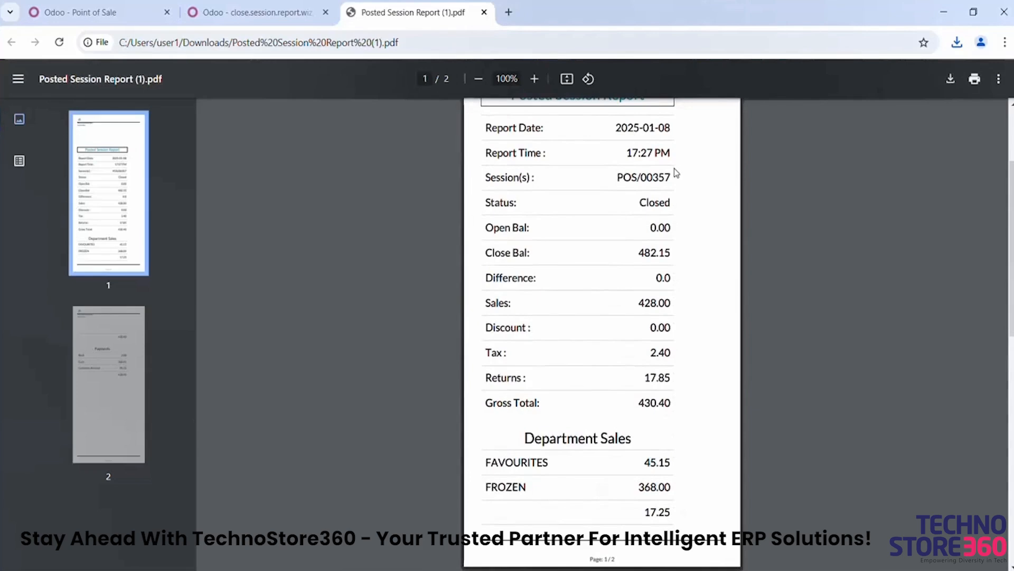
scroll(675, 170, down, 2)
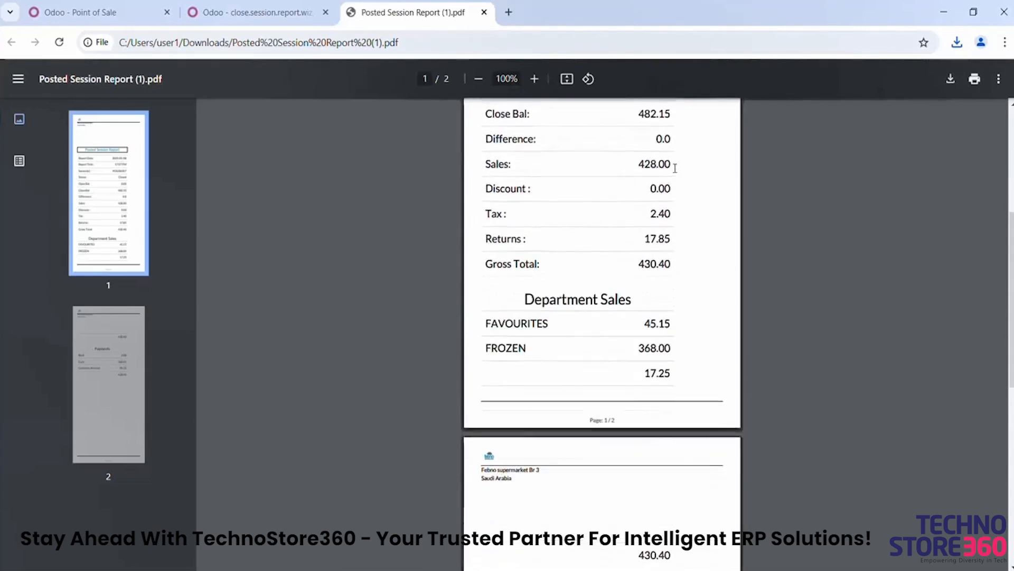
scroll(675, 168, down, 5)
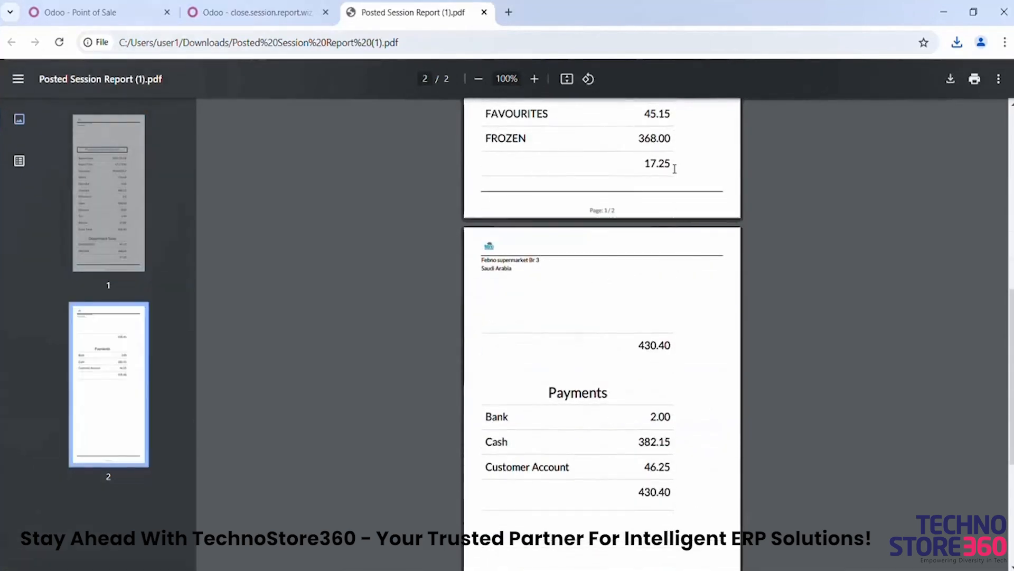
scroll(676, 170, down, 1)
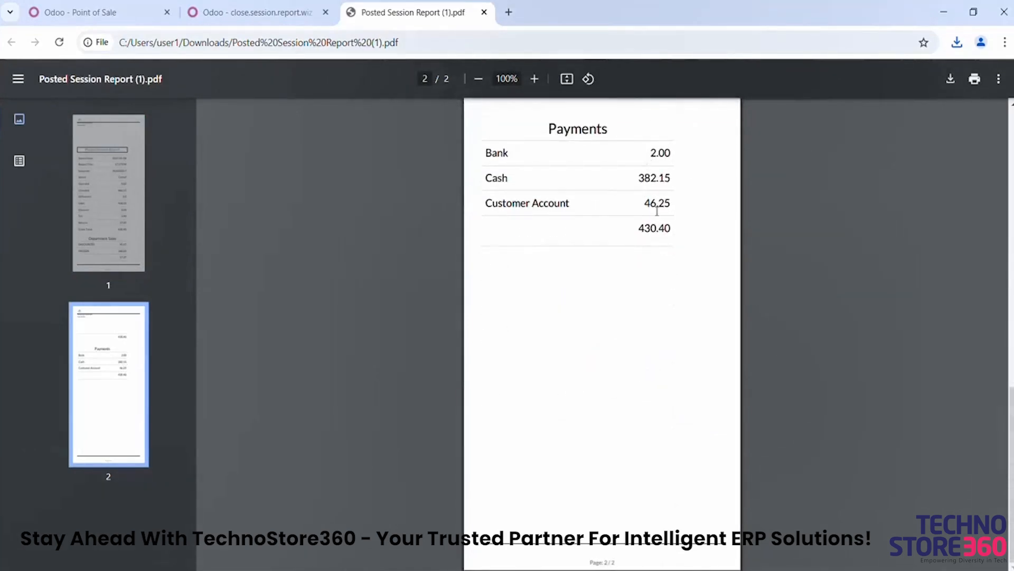
scroll(653, 213, up, 6)
scroll(650, 219, up, 4)
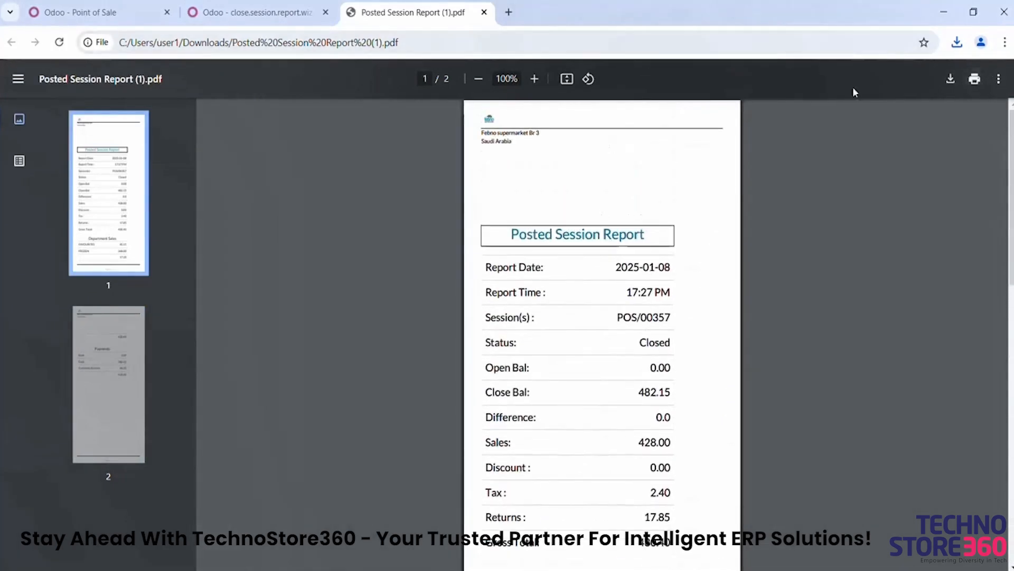
click(484, 12)
click(246, 239)
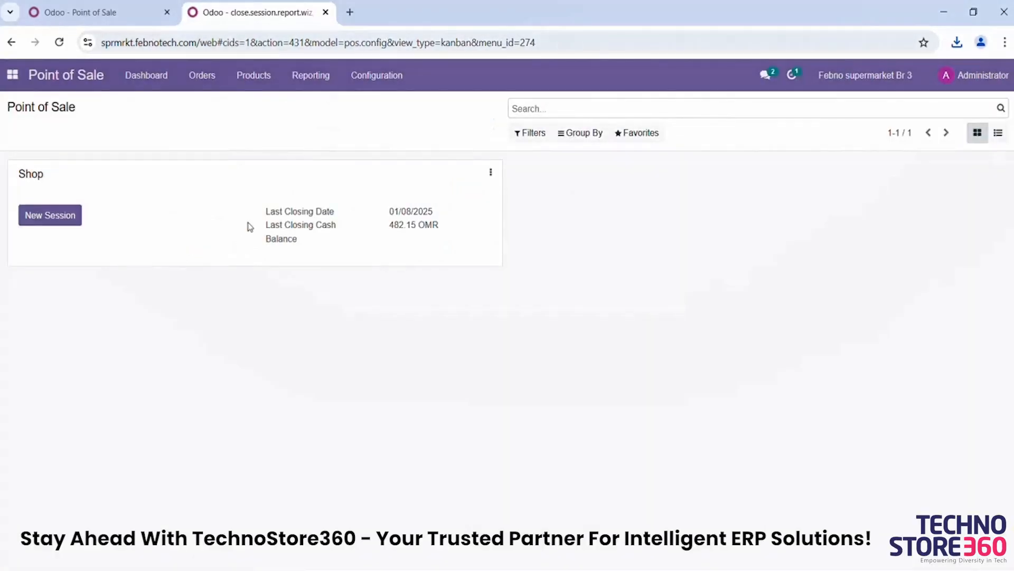
Open the Orders analysis report and show it as a pivot table
click(325, 82)
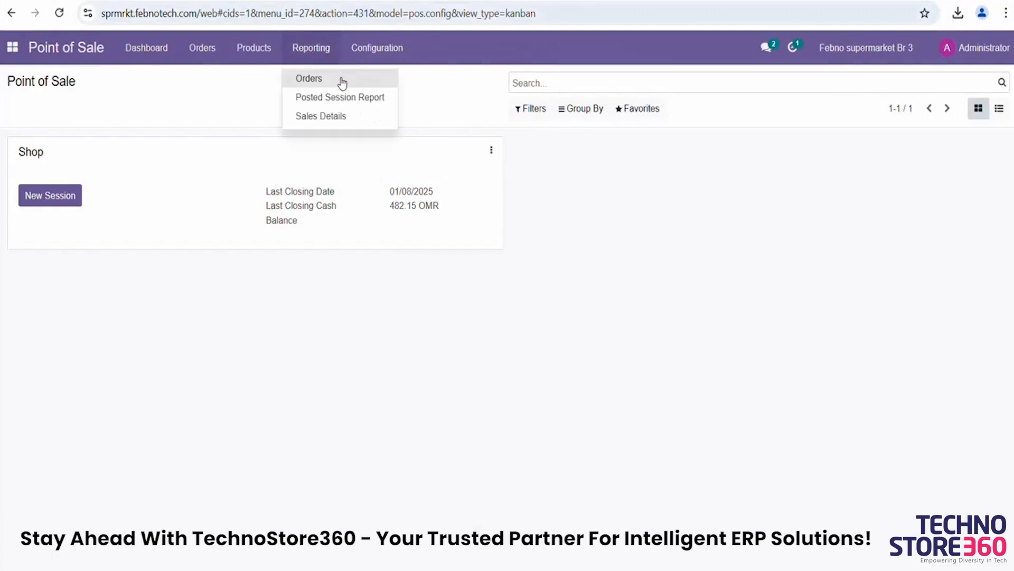
click(344, 80)
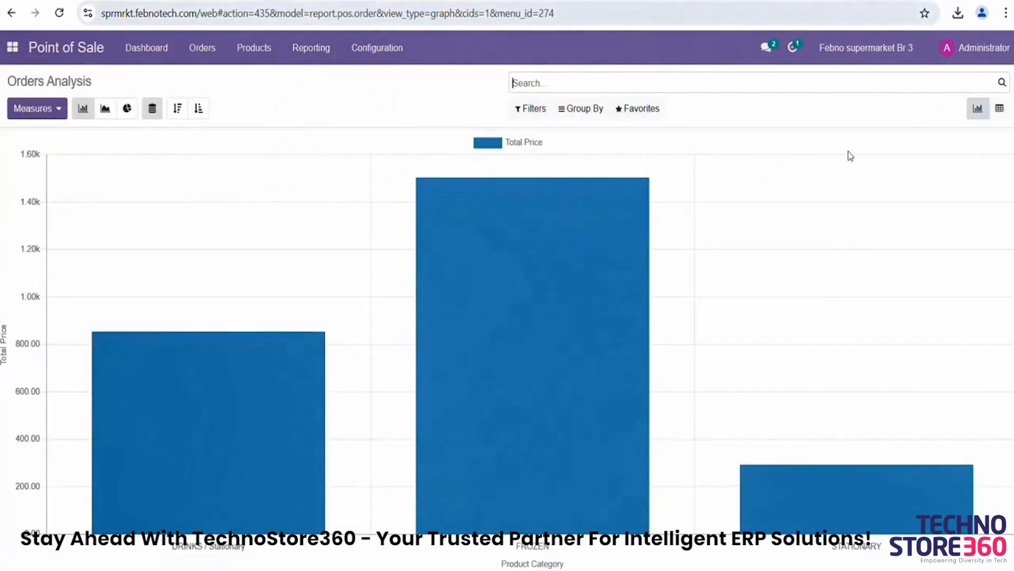
click(1000, 109)
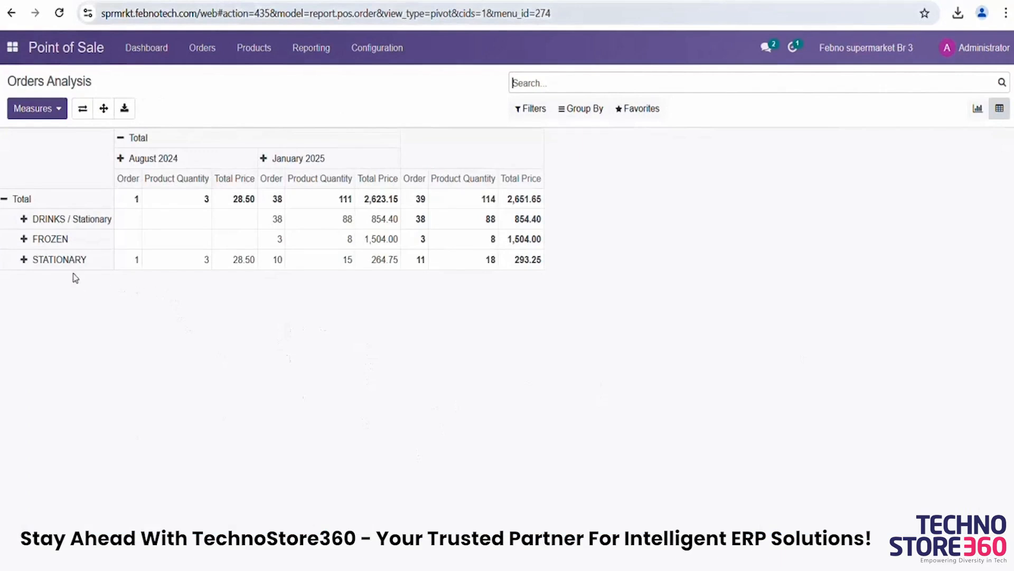
Regroup the pivot table's columns by Order Date per Day
click(125, 138)
click(124, 138)
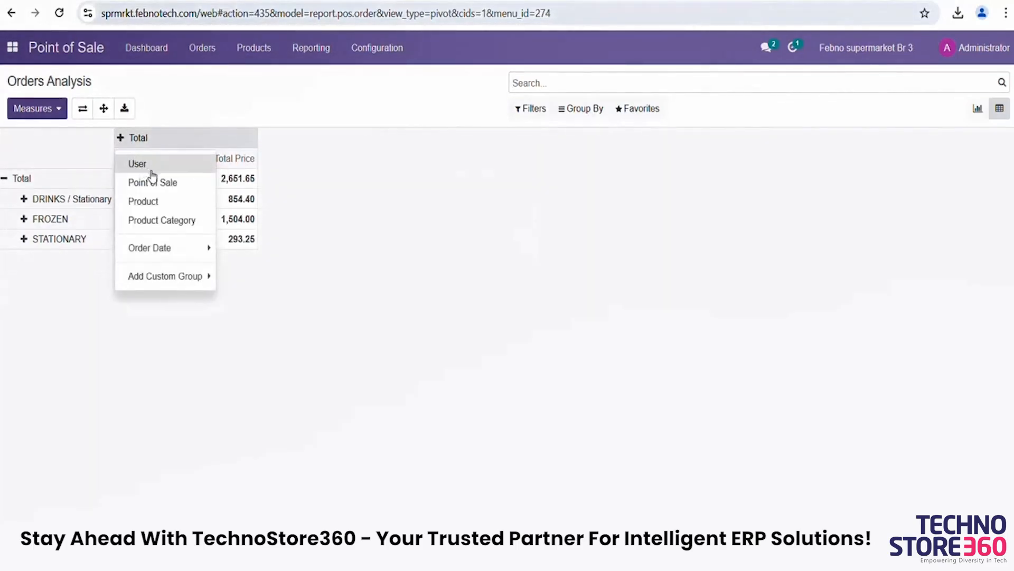
mouse_move(183, 250)
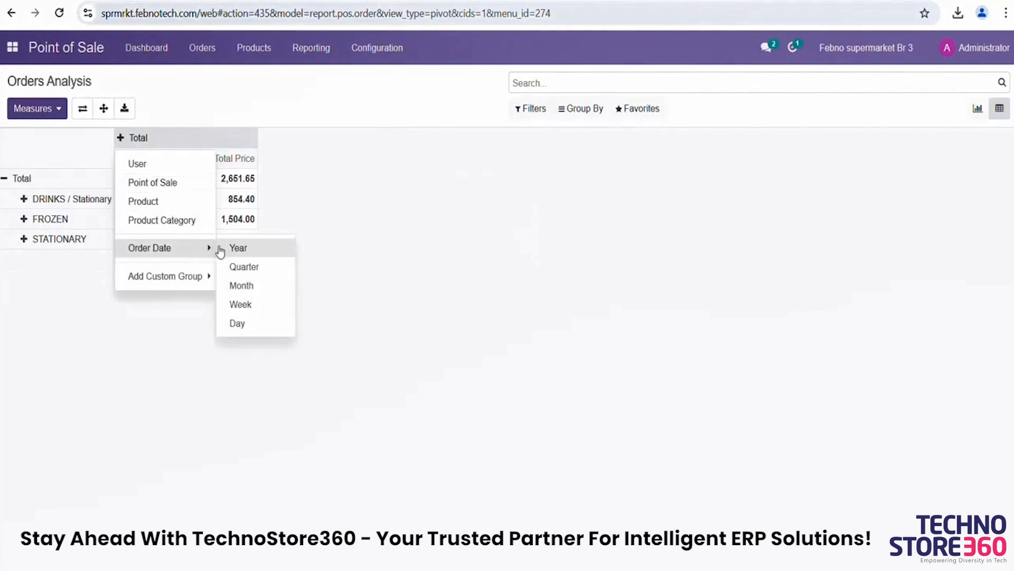
click(244, 328)
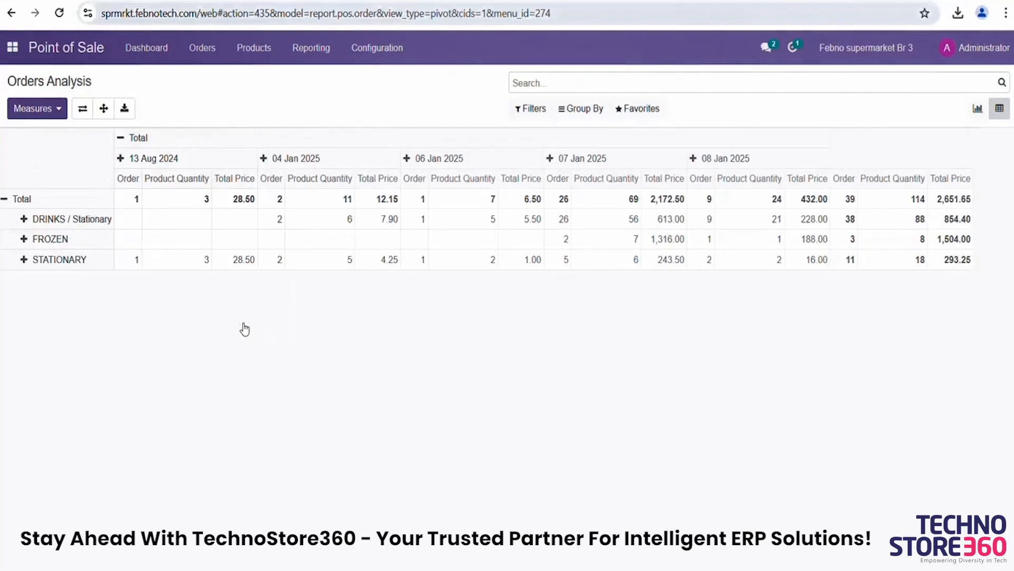
Regroup the pivot table's rows by Product
click(6, 199)
click(8, 199)
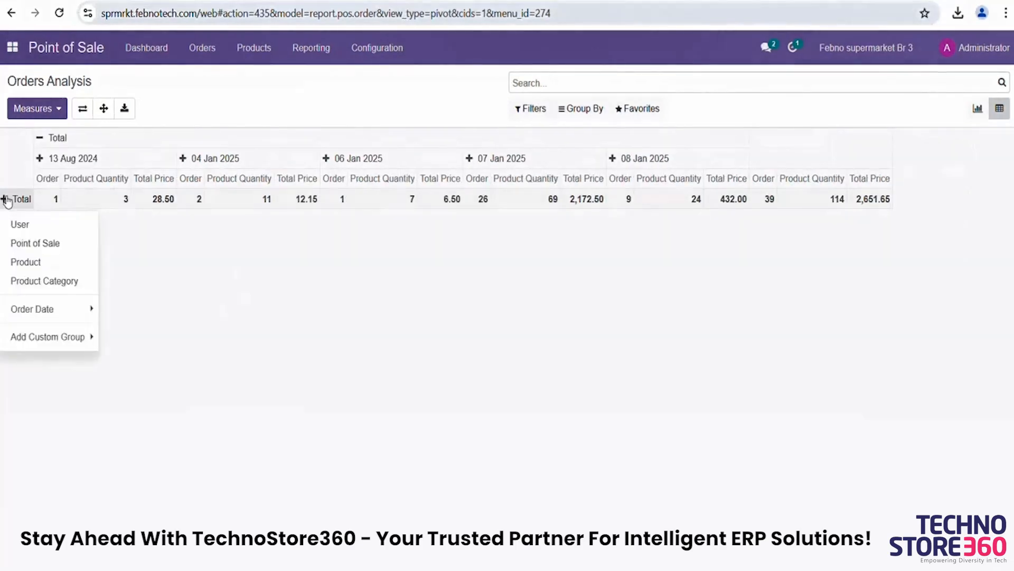
click(39, 268)
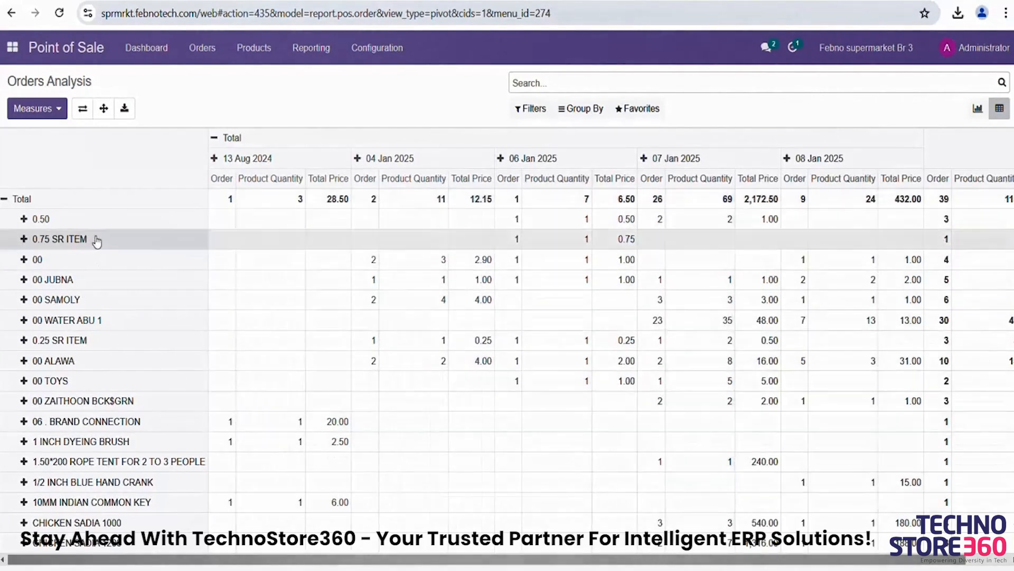
Change the pivot table's row grouping to Product Category
click(2, 206)
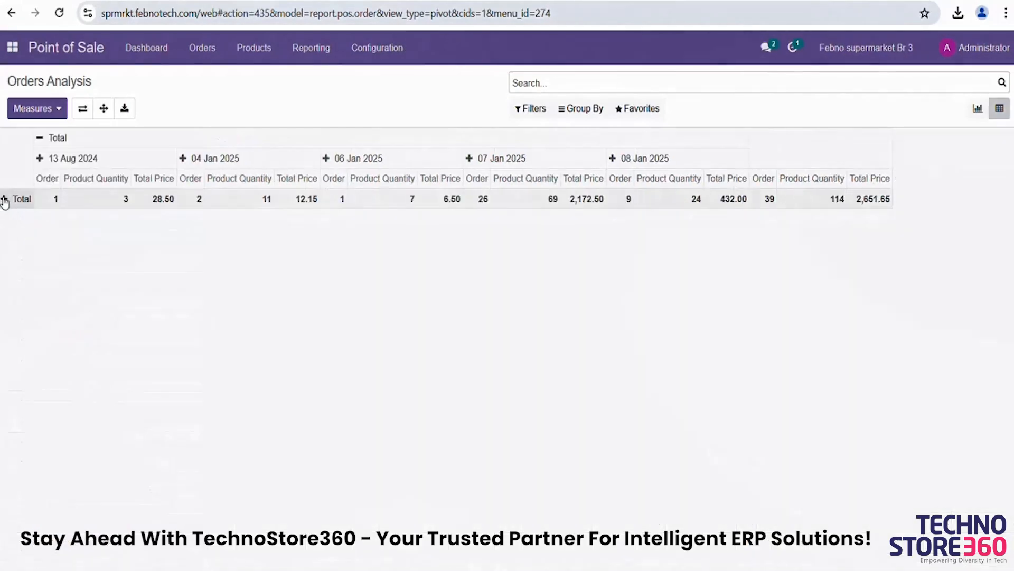
click(6, 209)
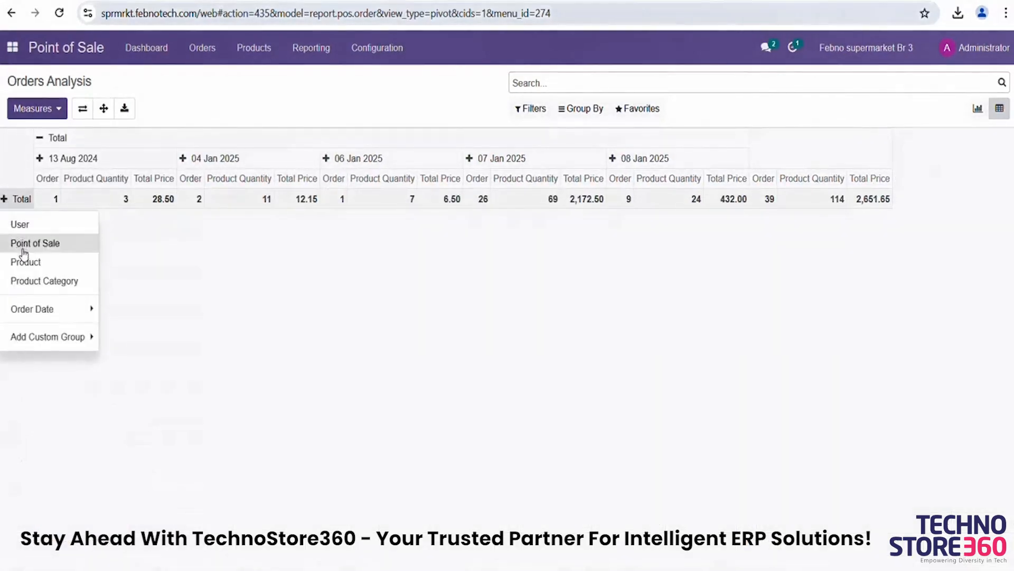
click(19, 280)
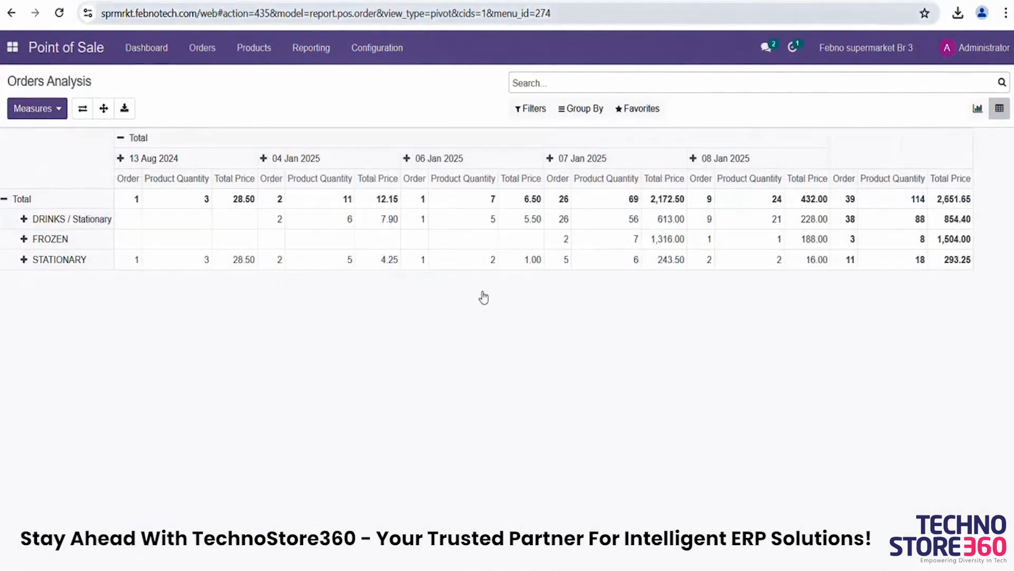
Switch the pivot table's row grouping from Product Category back to Product
click(3, 203)
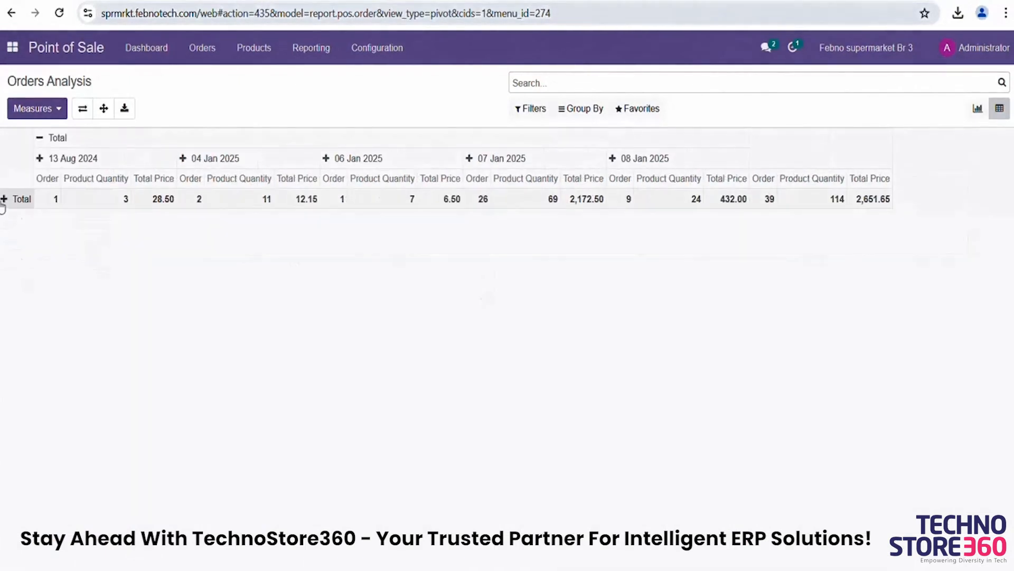
click(3, 203)
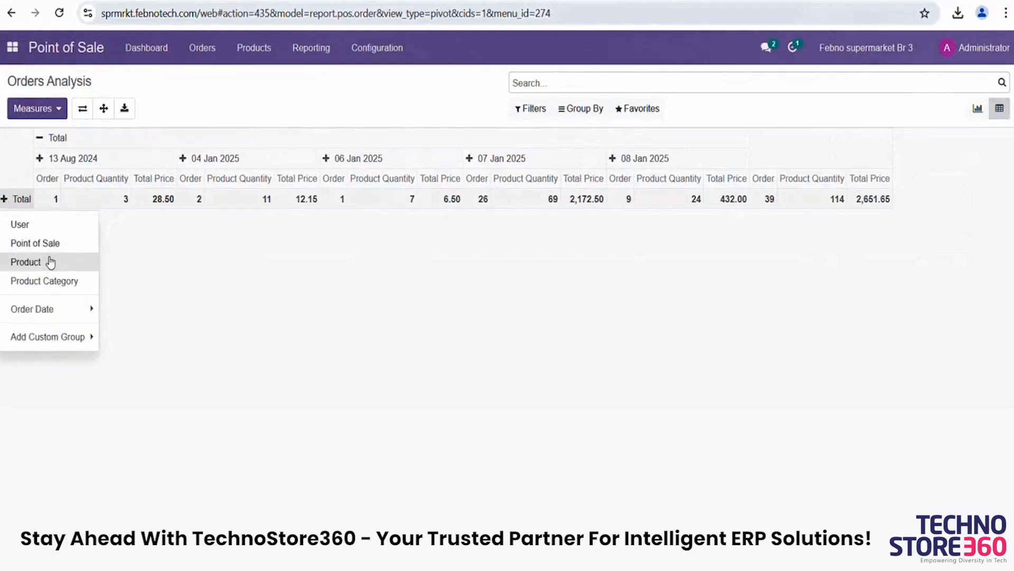
mouse_move(63, 316)
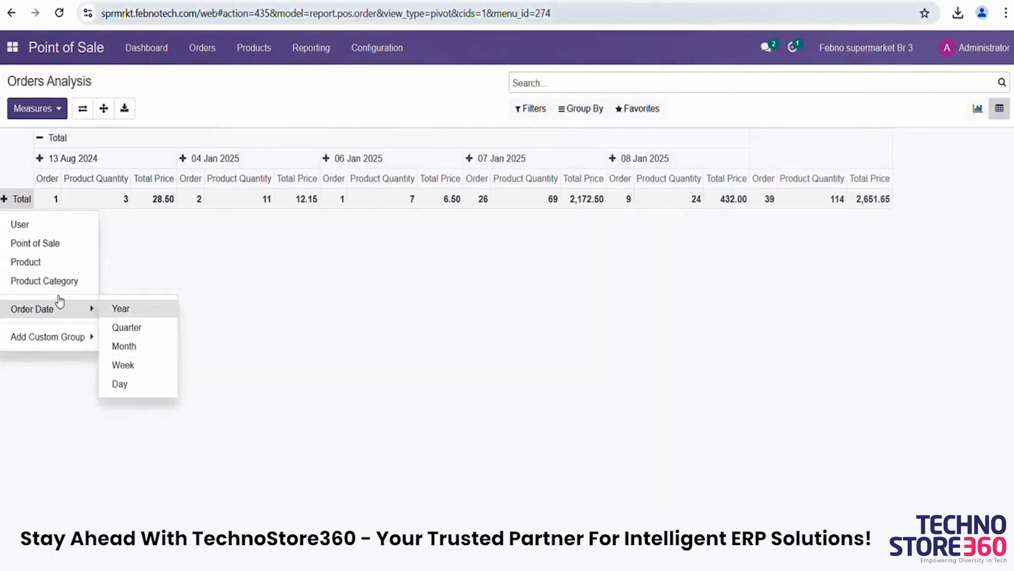
click(37, 261)
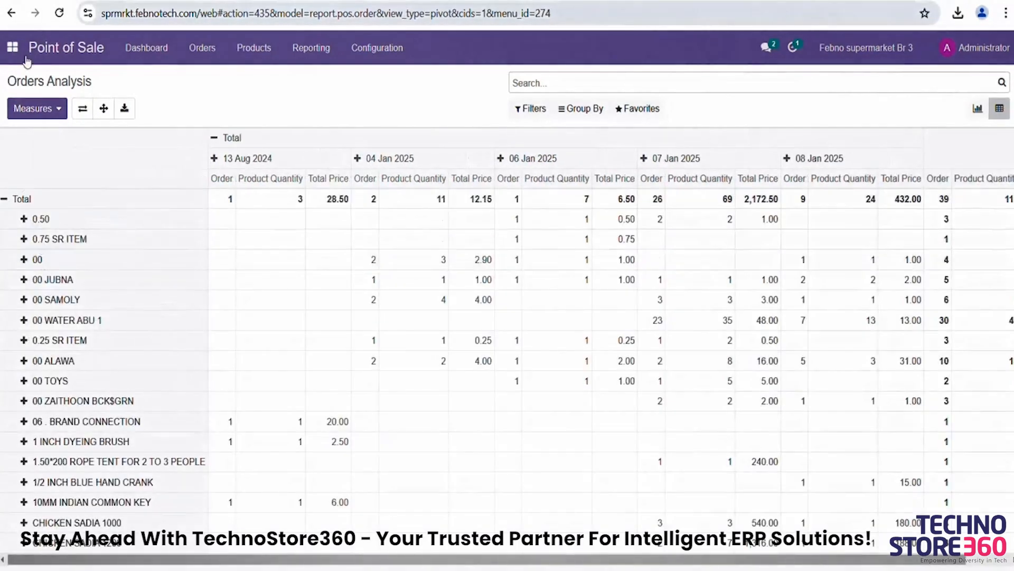
Export the Orders Analysis pivot table as an Excel spreadsheet
click(123, 115)
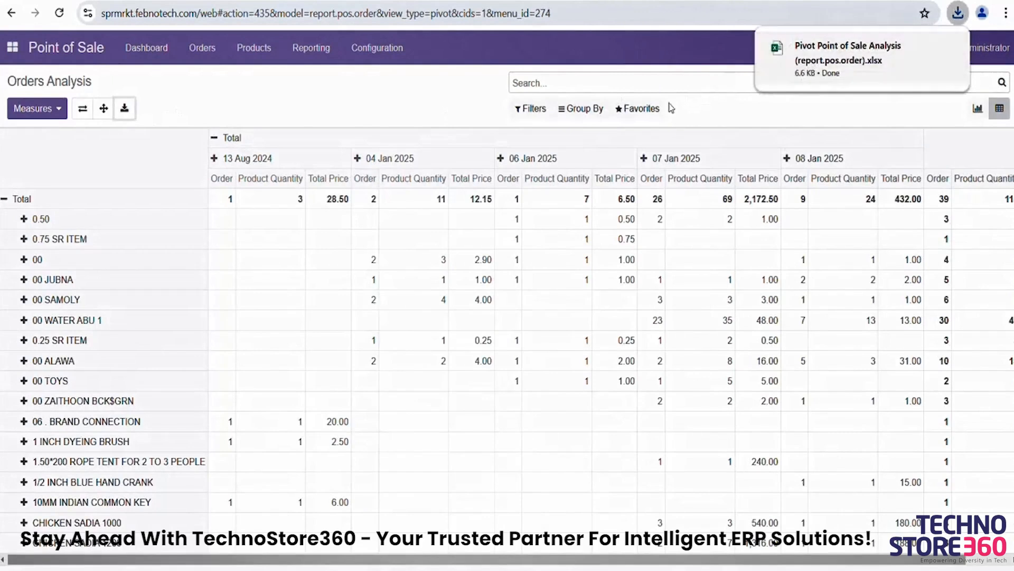
Print the Shop's Sales Details report for the period 01/07/2025 17:15:24 to 01/08/2025 17:38:17
click(311, 49)
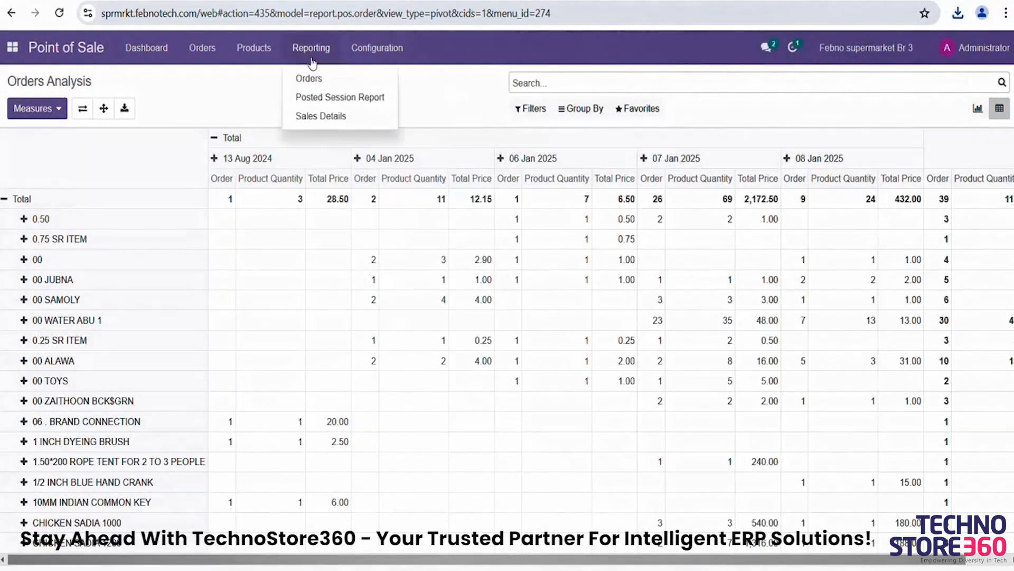
click(343, 117)
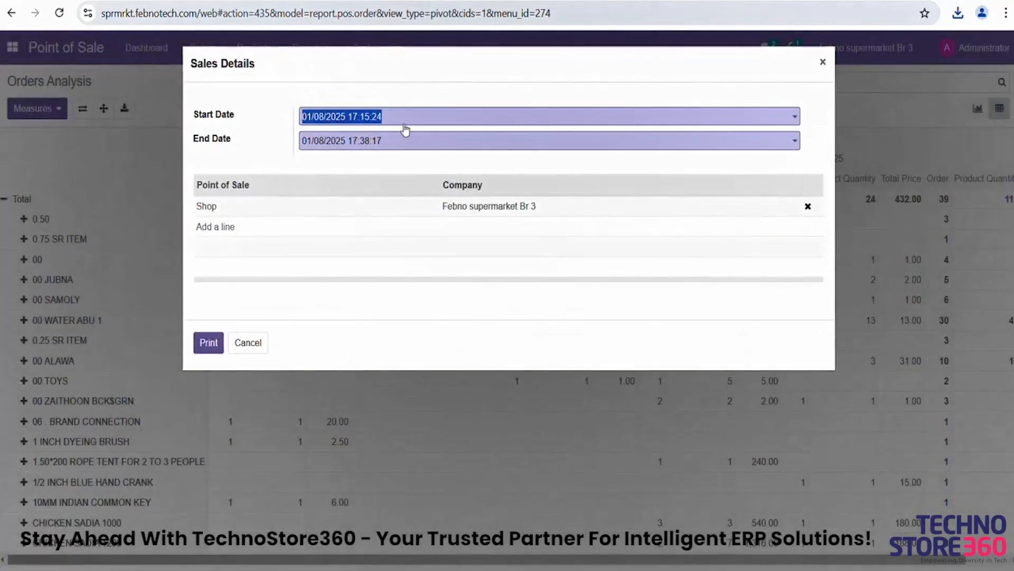
click(404, 117)
click(379, 224)
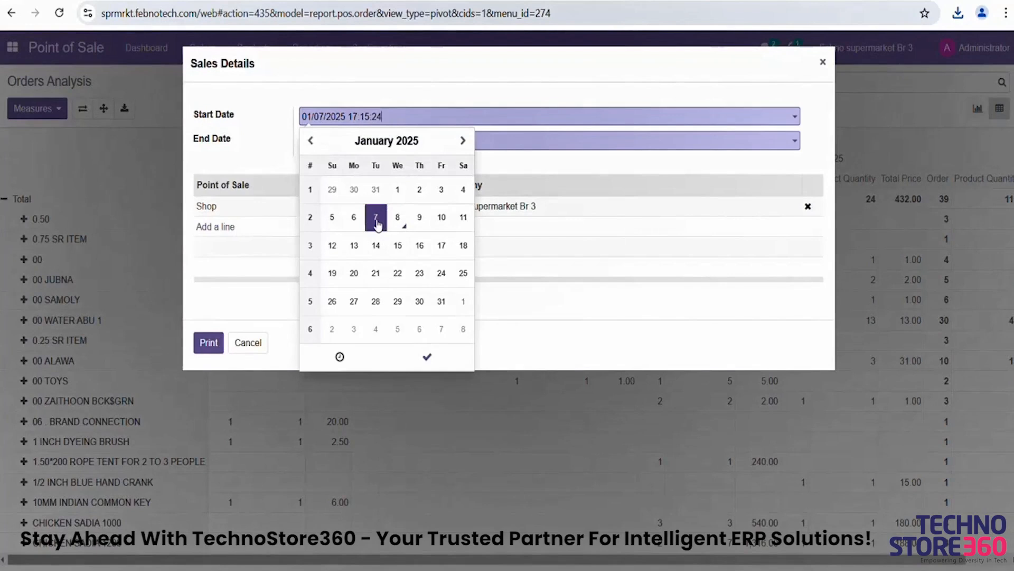
click(428, 357)
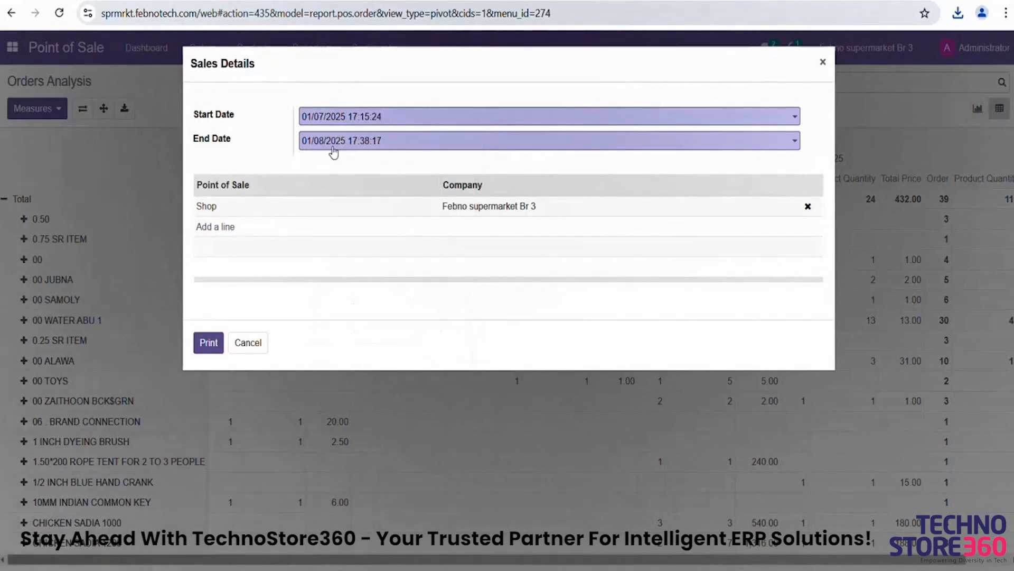
click(333, 152)
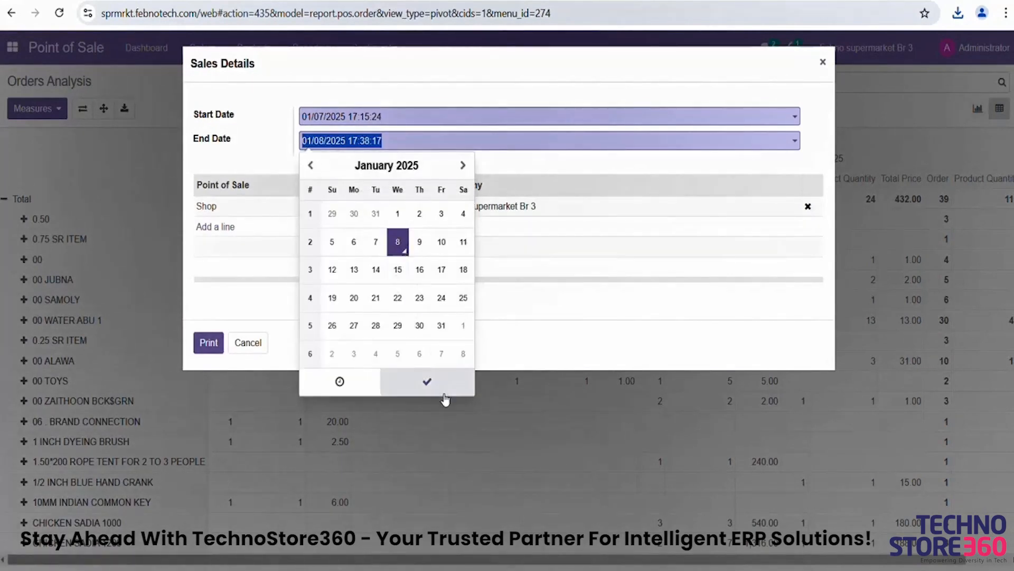
click(431, 386)
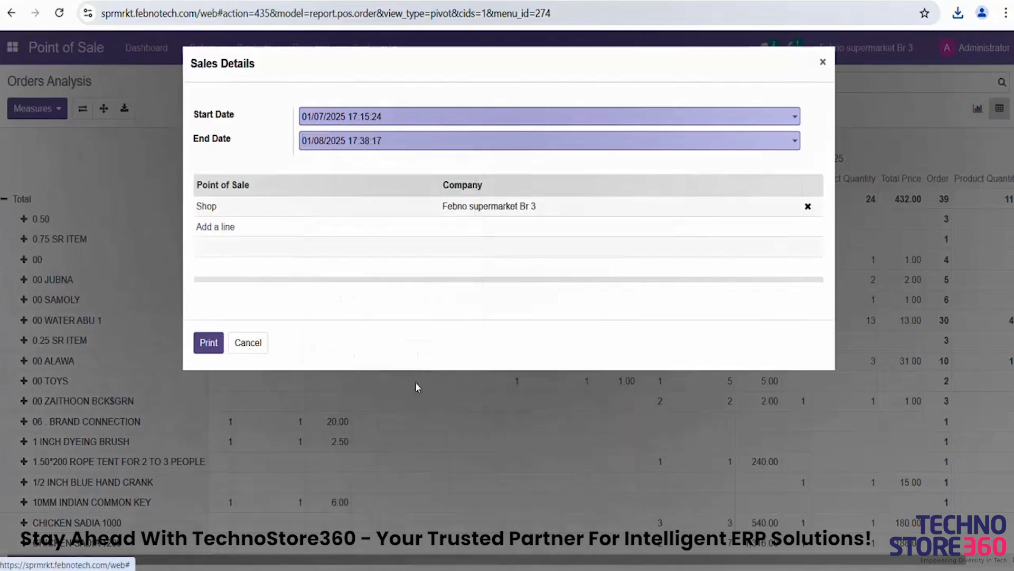
click(209, 343)
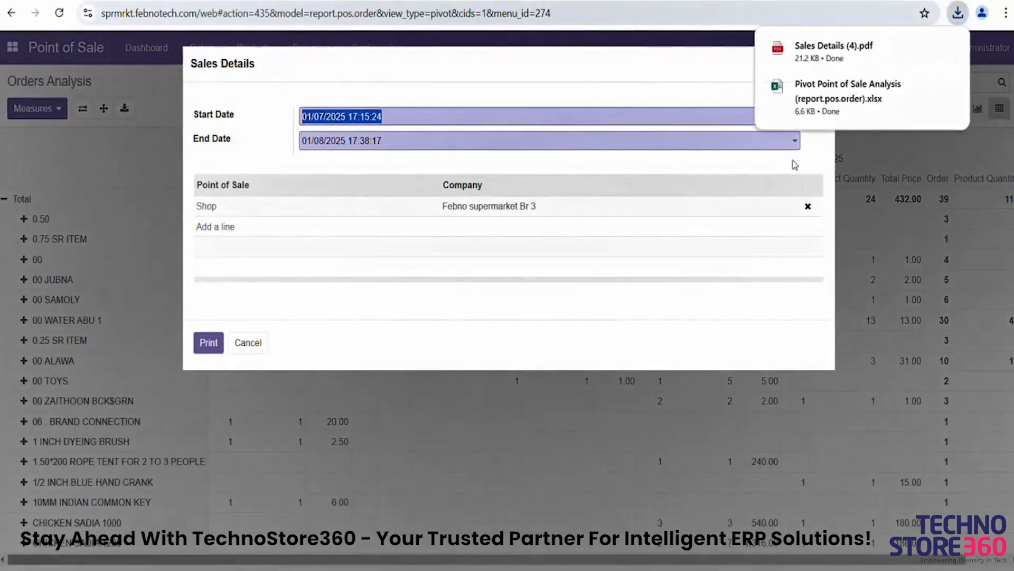
Open the downloaded Sales Details PDF, examine its products, payments and taxes, and dismiss the Sales Details dialog
click(821, 62)
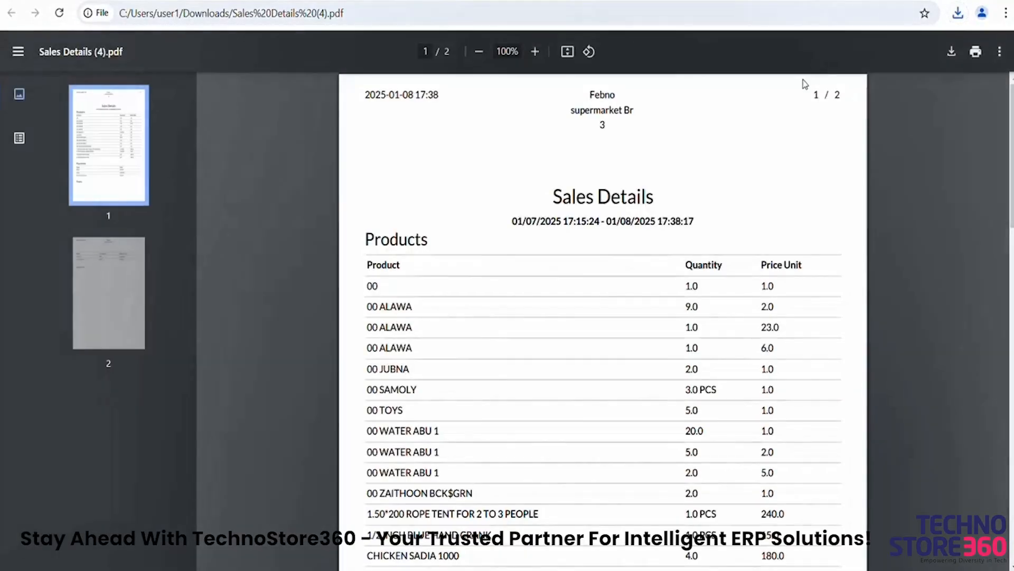
scroll(456, 214, down, 3)
scroll(456, 213, up, 1)
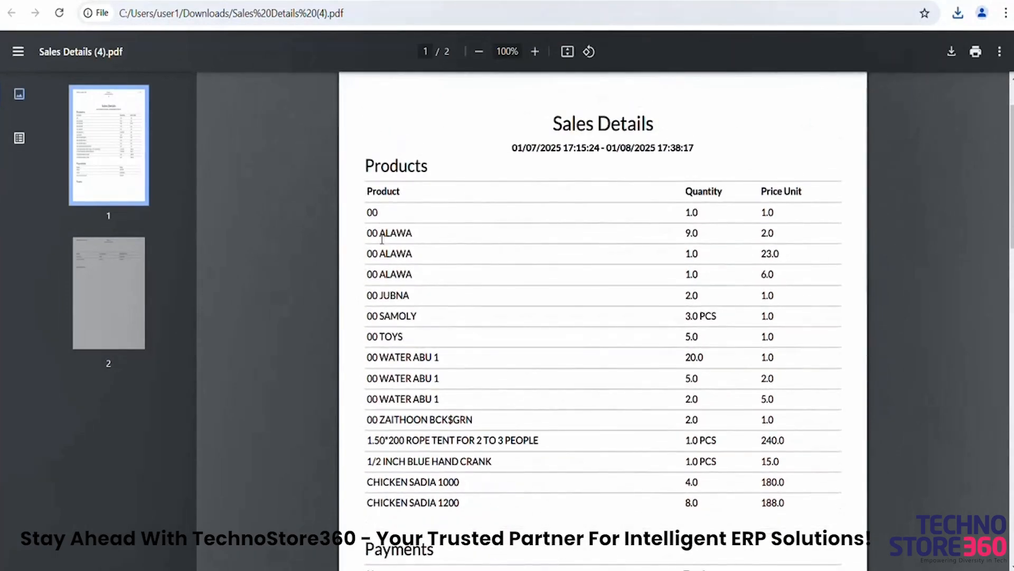
scroll(686, 250, down, 3)
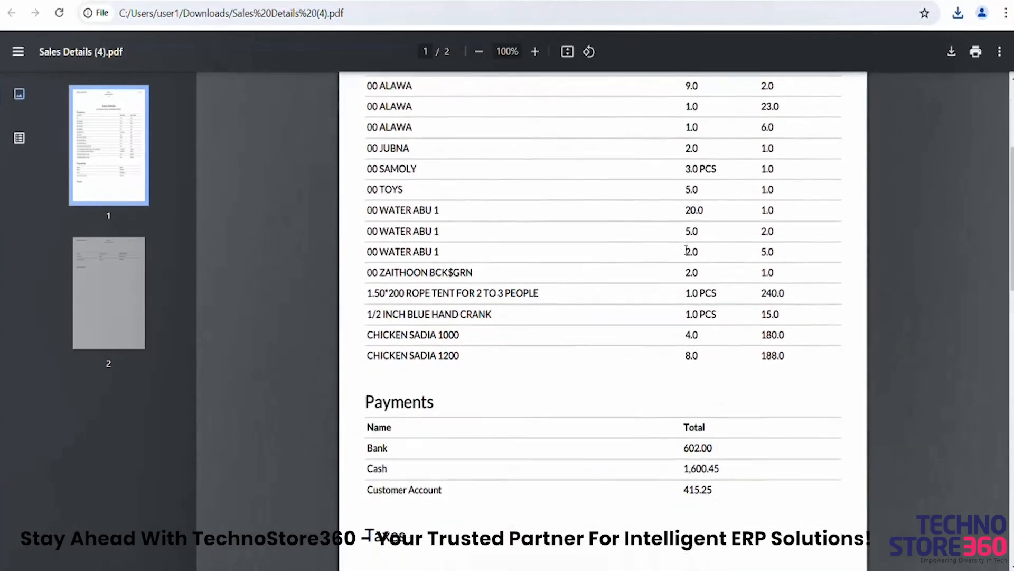
scroll(684, 250, up, 3)
scroll(685, 249, down, 5)
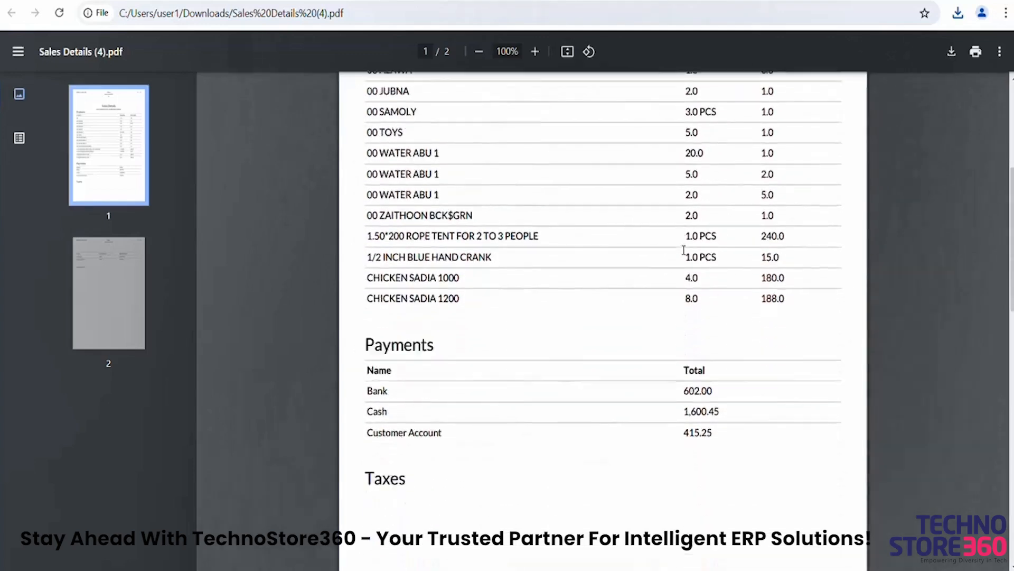
scroll(684, 250, down, 1)
scroll(434, 312, down, 7)
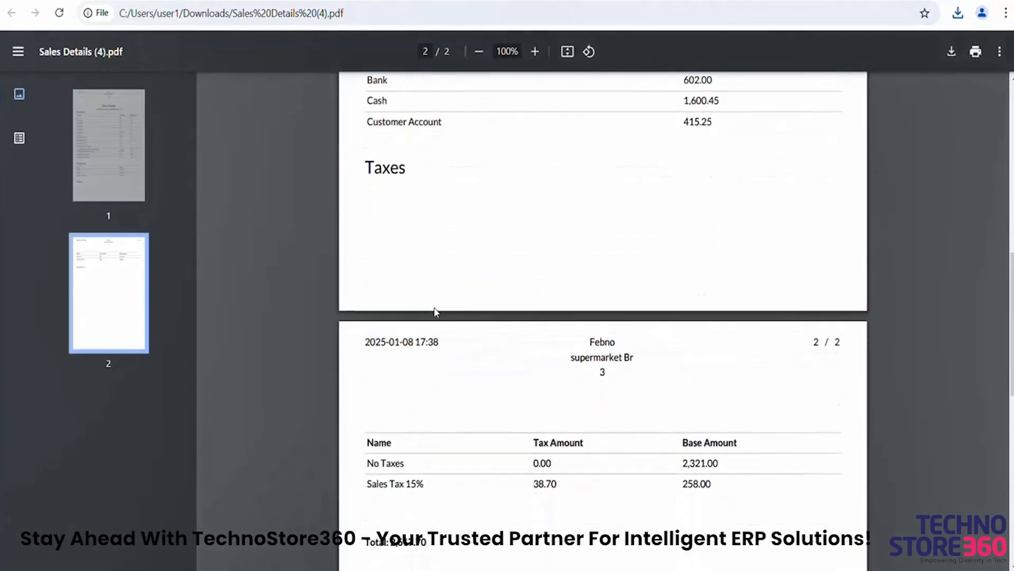
scroll(436, 306, up, 12)
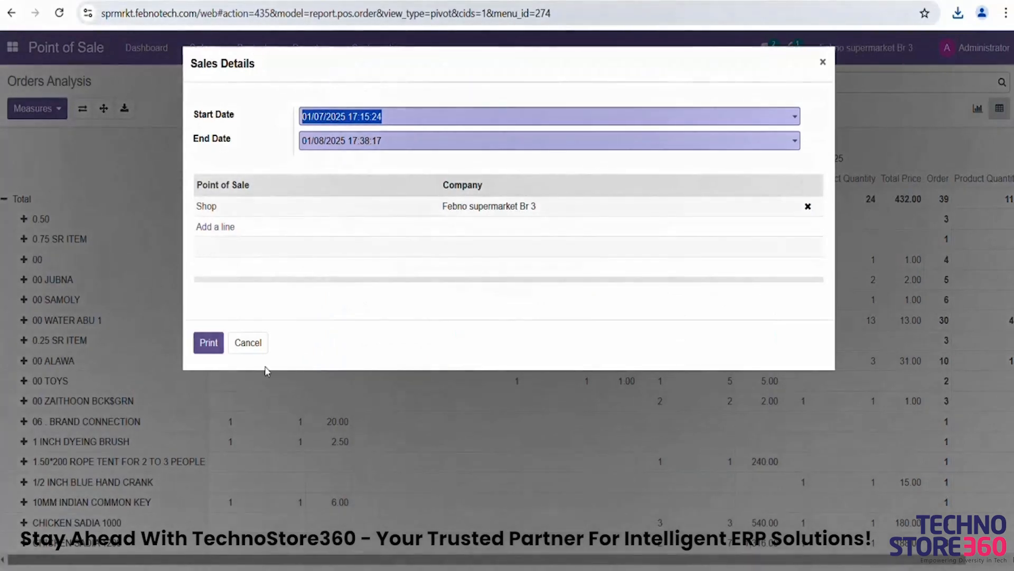
click(248, 343)
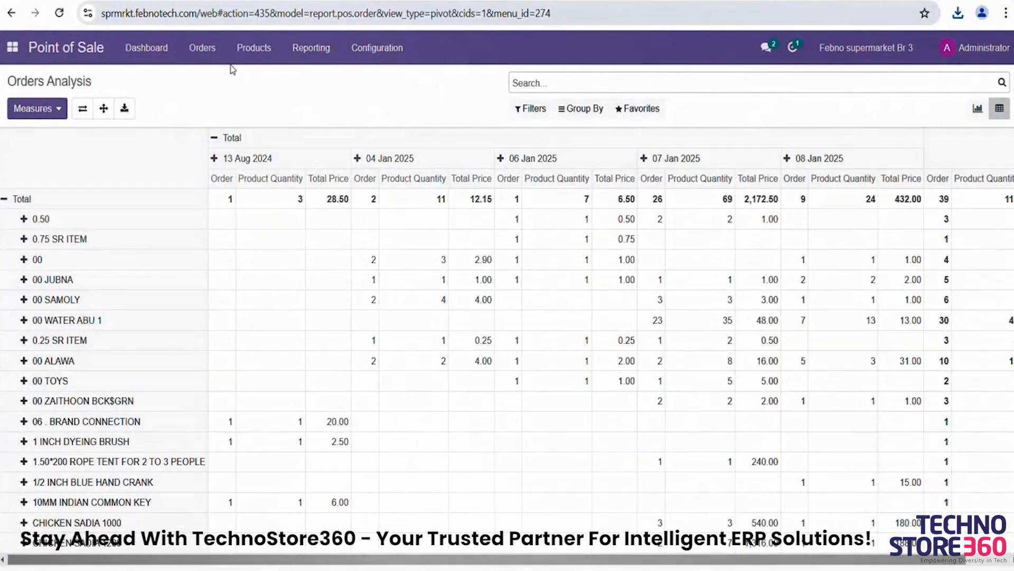
Open a new Point of Sale session for the Shop with an opening cash amount of 48 OMR
click(153, 49)
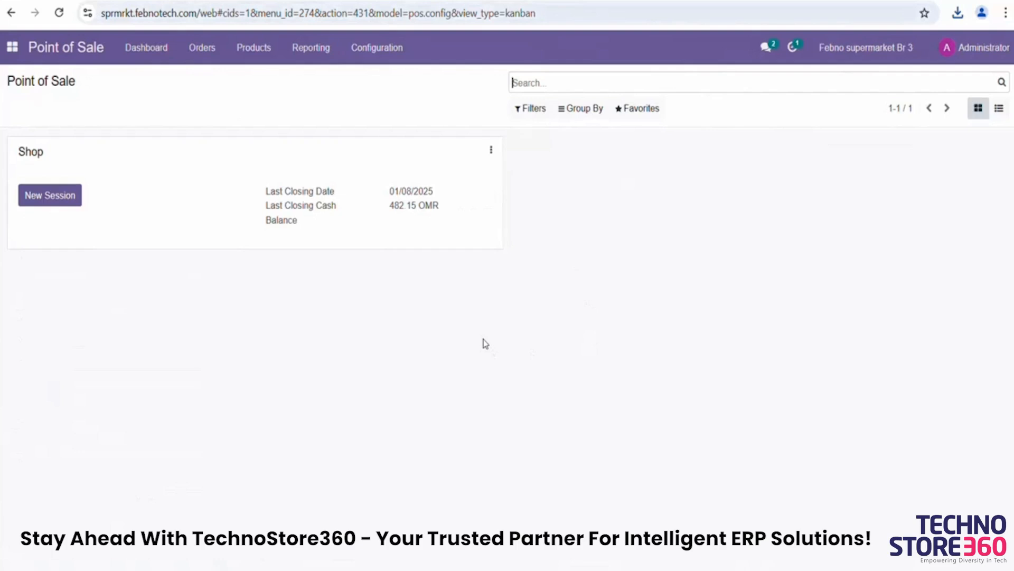
click(51, 207)
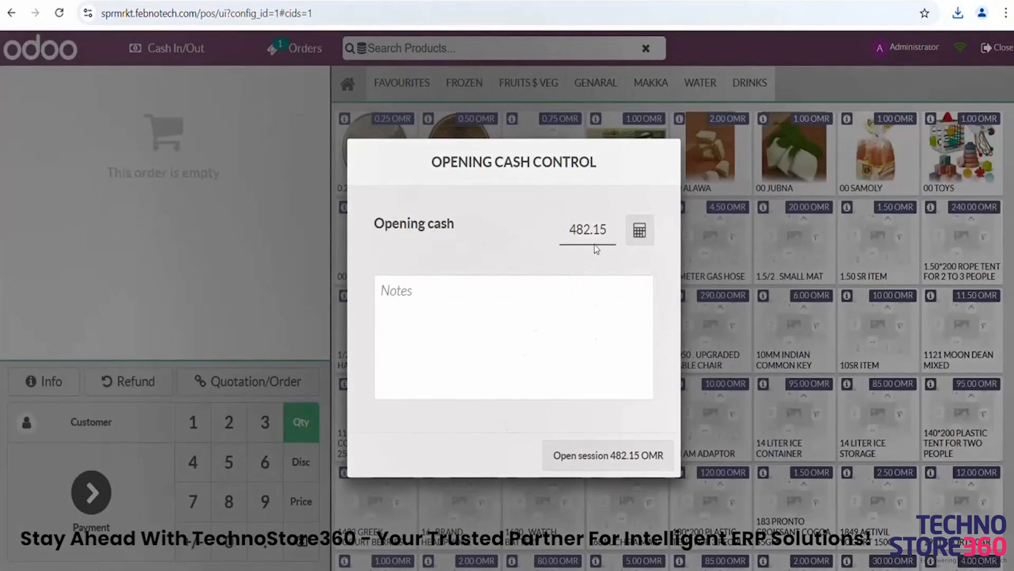
click(602, 231)
key(BackSpace)
key(BackSpace)
key(BackSpace)
key(BackSpace)
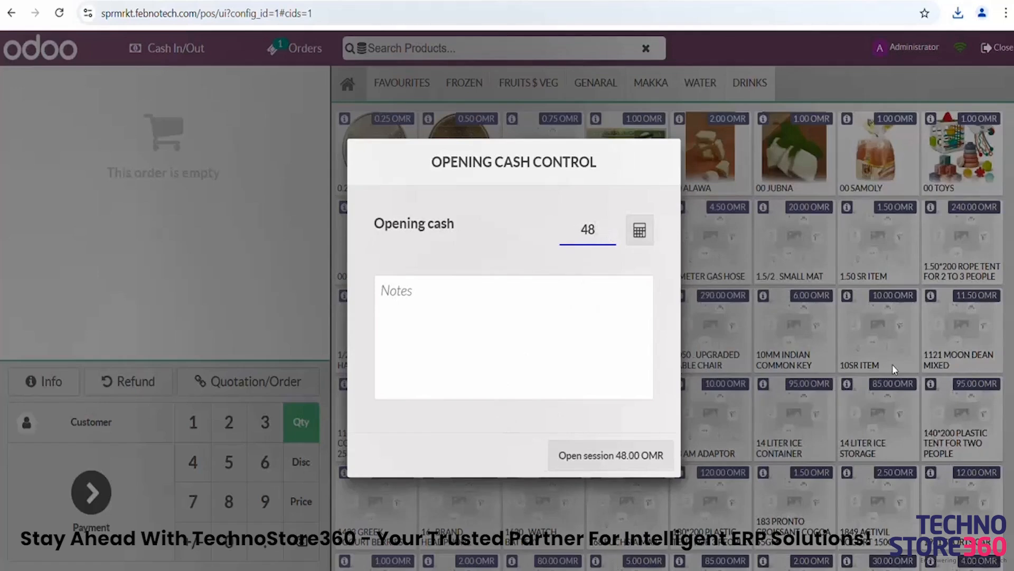
click(604, 461)
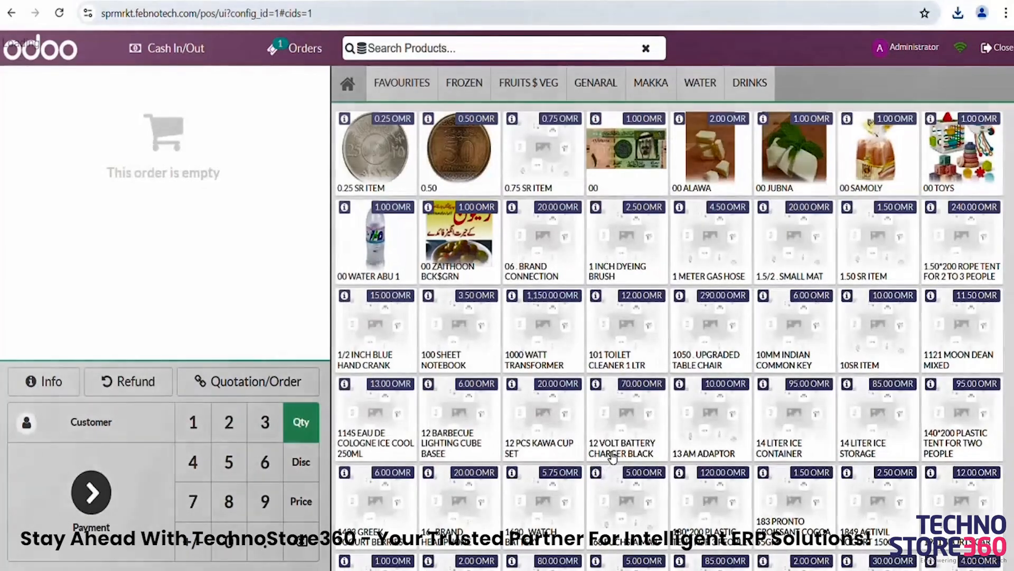